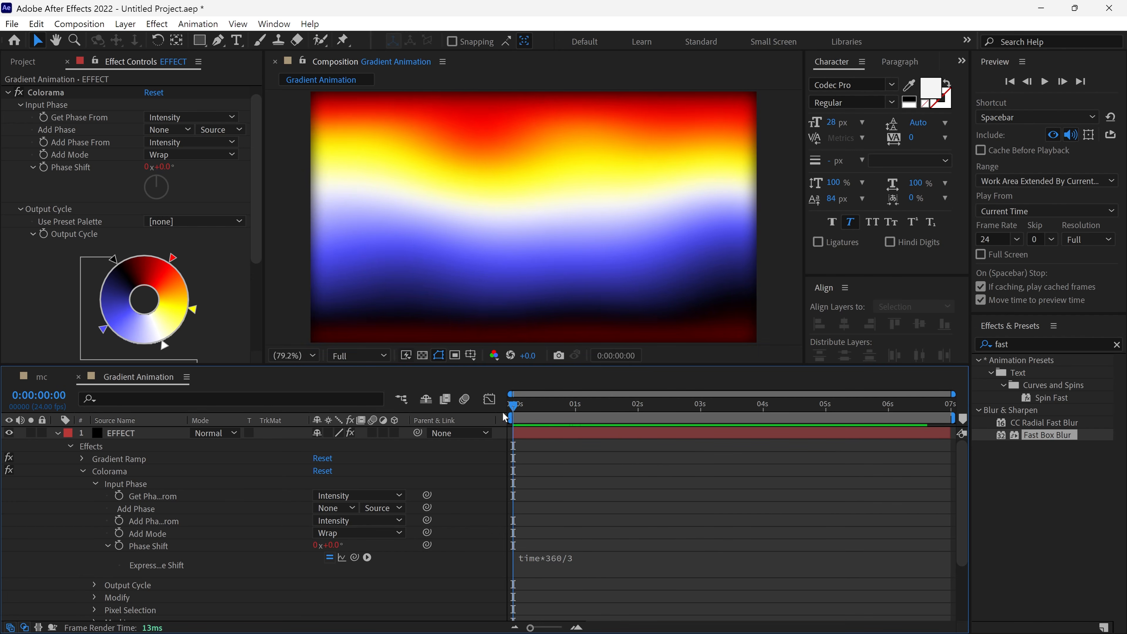
pyautogui.moveTo(505, 416); pyautogui.dragTo(604, 431)
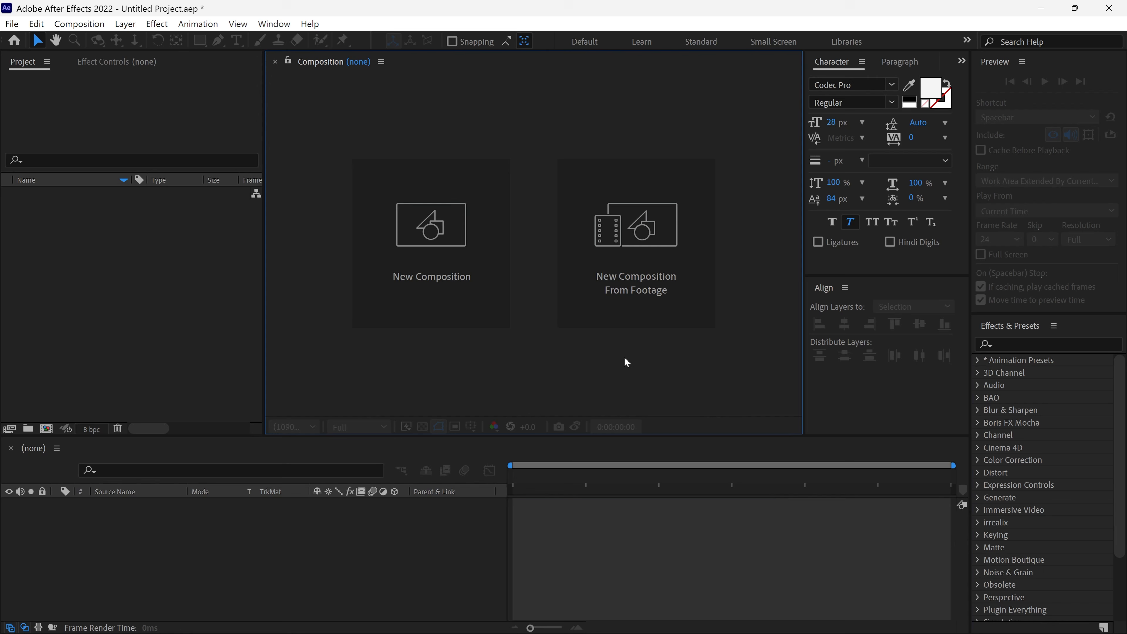
# Create a new 1920 x 1080 composition named mc at 24 frames per second, lasting 7 seconds
pyautogui.click(433, 286)
pyautogui.write('mc')
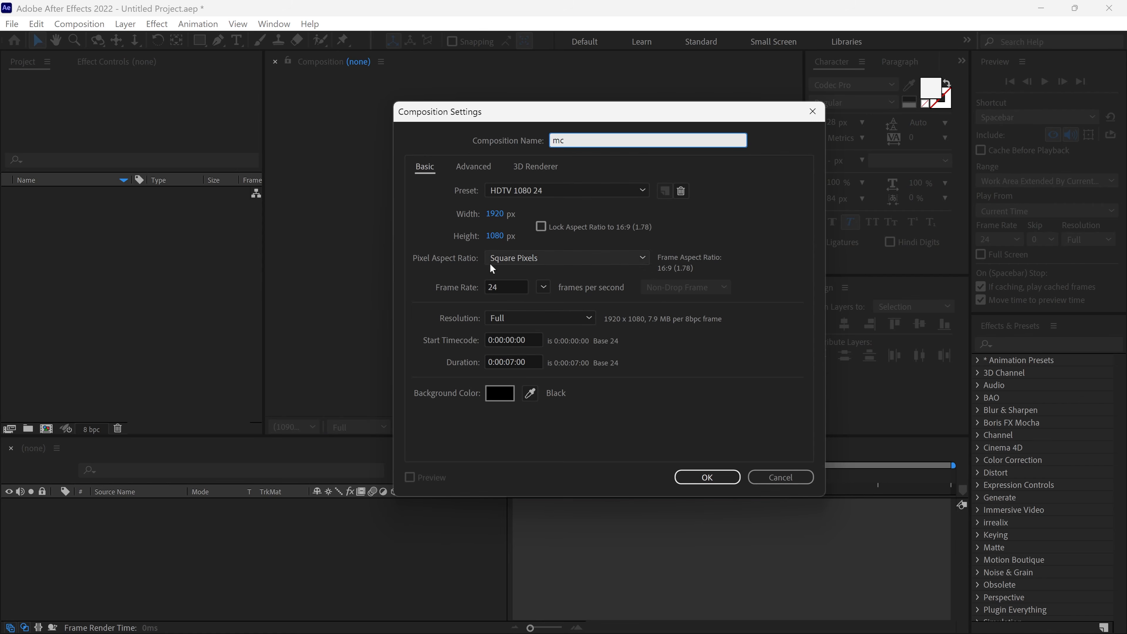
pyautogui.click(709, 479)
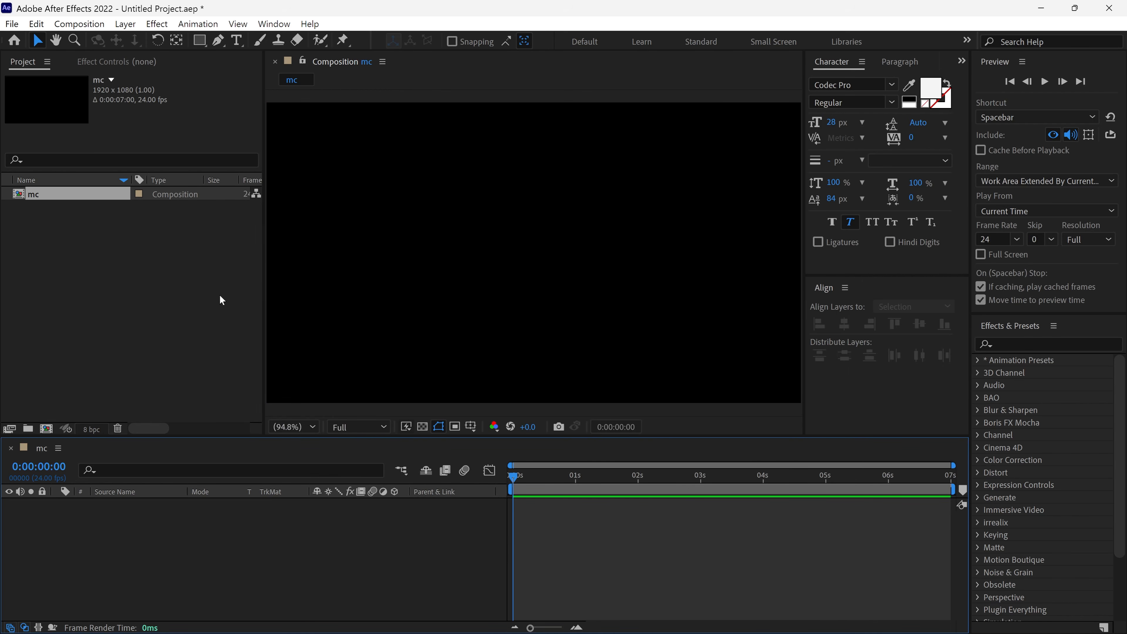
# Import GROK.png from the Transparent Logo folder and add it as a layer in the mc composition
pyautogui.doubleClick(196, 275)
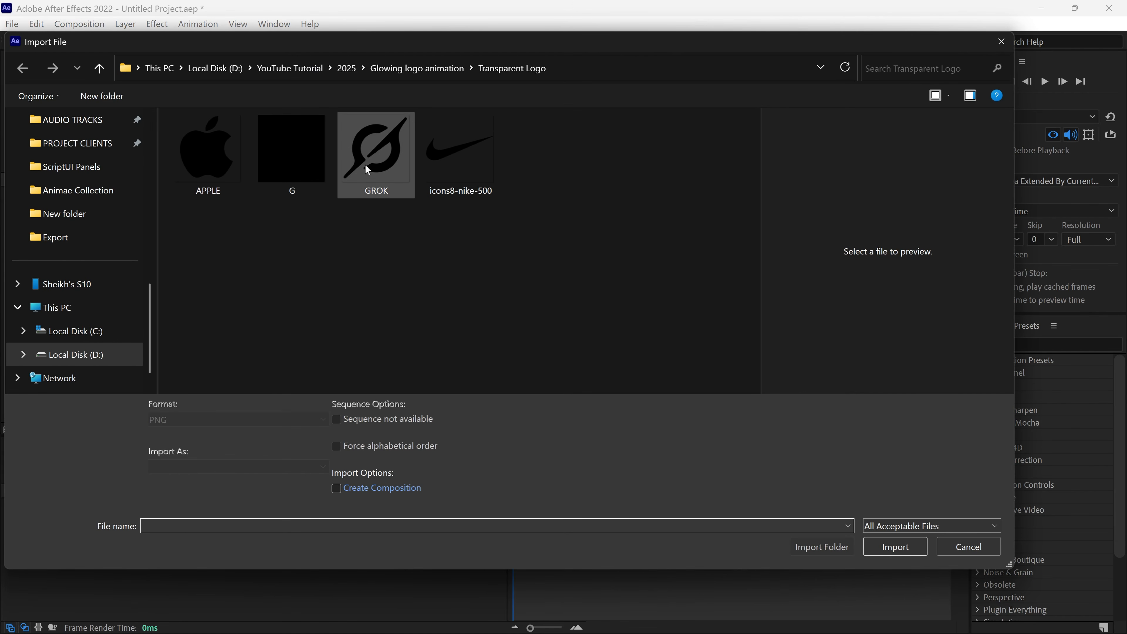
pyautogui.click(366, 165)
pyautogui.click(881, 545)
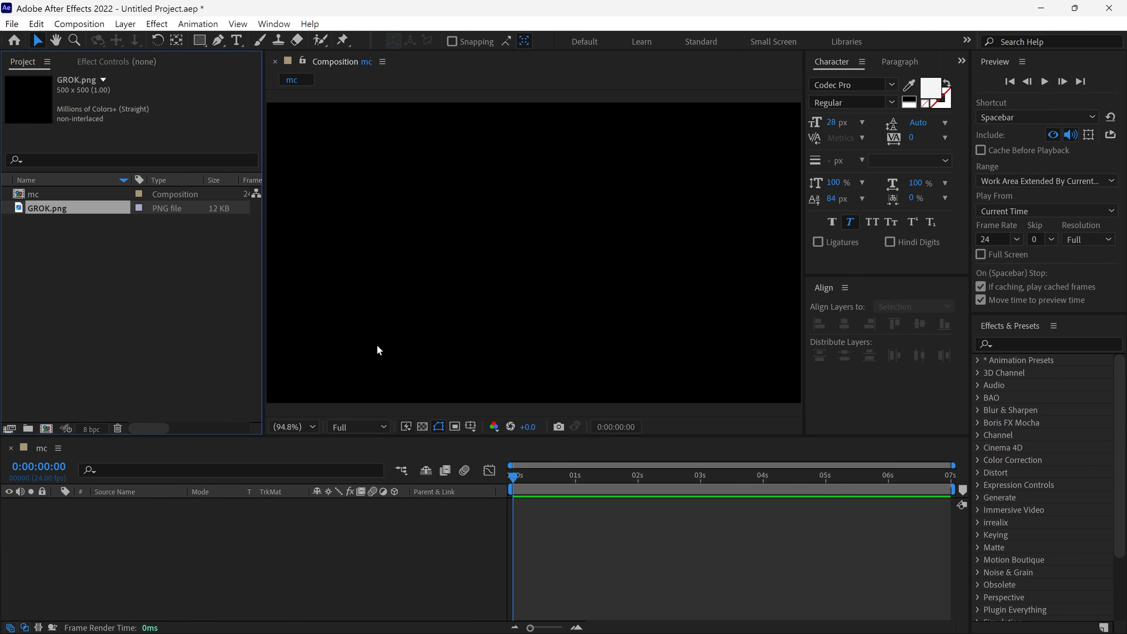
pyautogui.moveTo(80, 217); pyautogui.dragTo(204, 534)
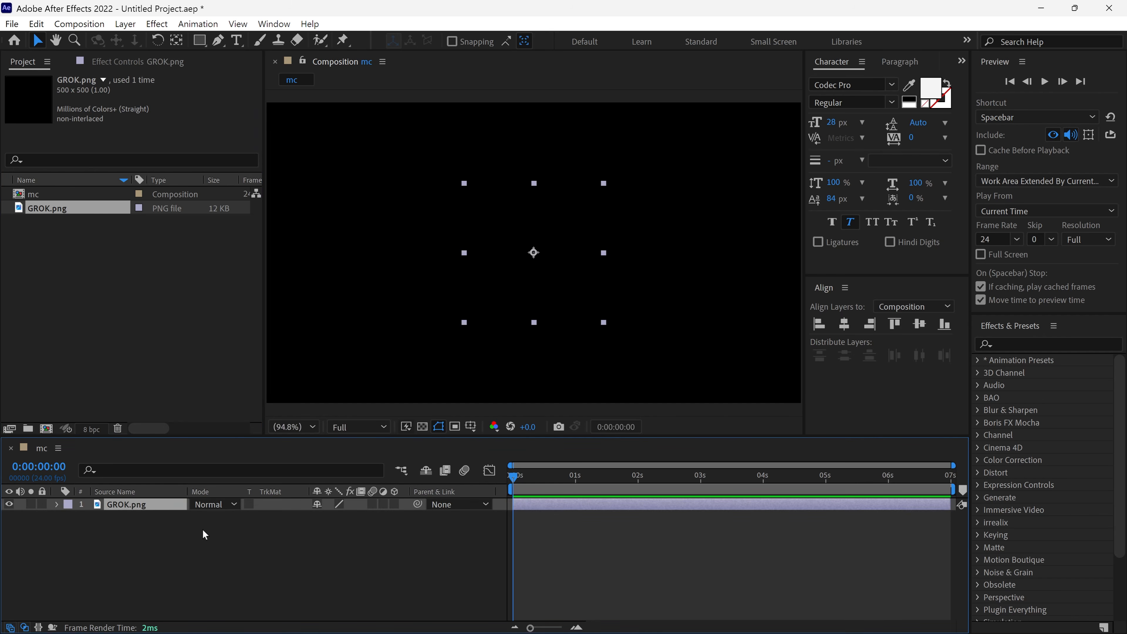
# Show the transparency grid and pre-compose the GROK.png layer as Logo Holder, moving all attributes into the new composition
pyautogui.click(423, 426)
pyautogui.moveTo(511, 437); pyautogui.dragTo(514, 409)
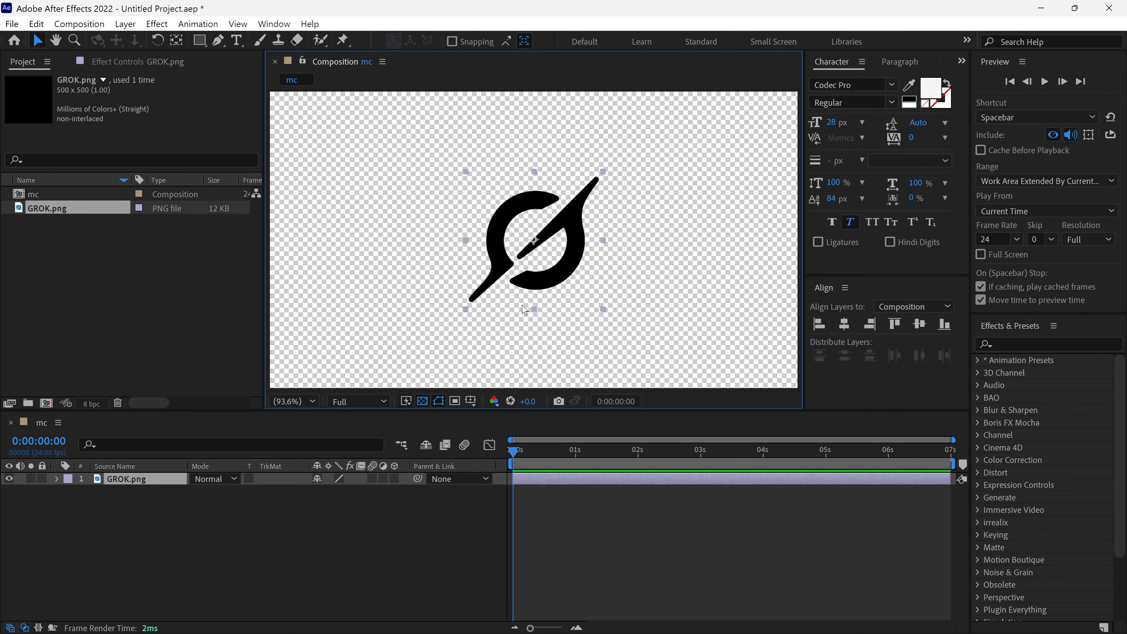
pyautogui.rightClick(143, 481)
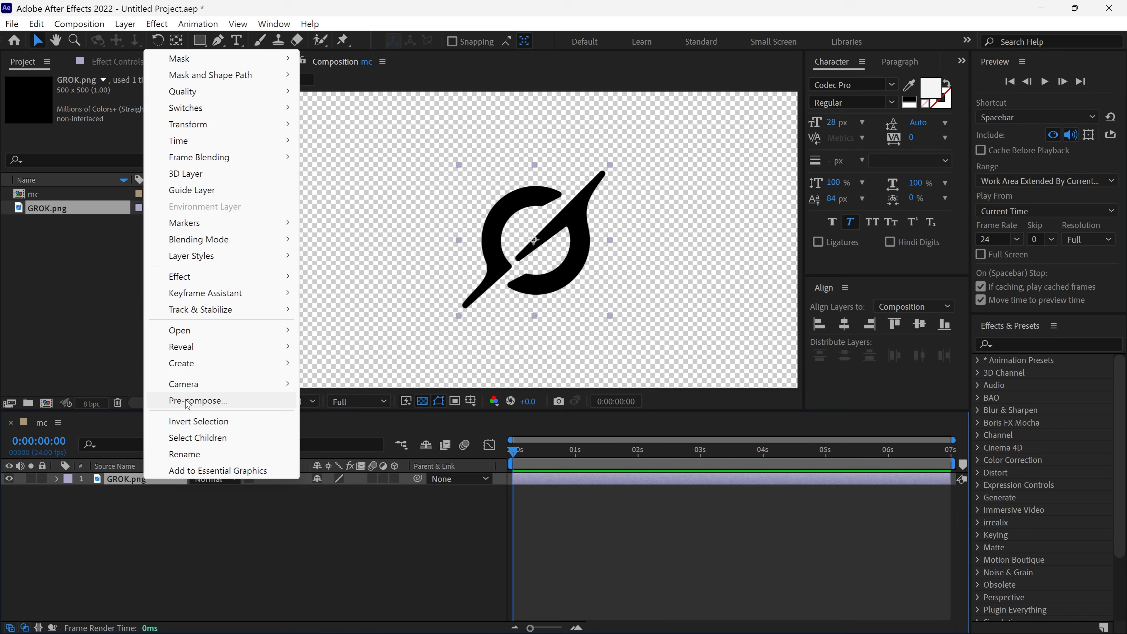
pyautogui.click(198, 400)
pyautogui.write('Logo Holder')
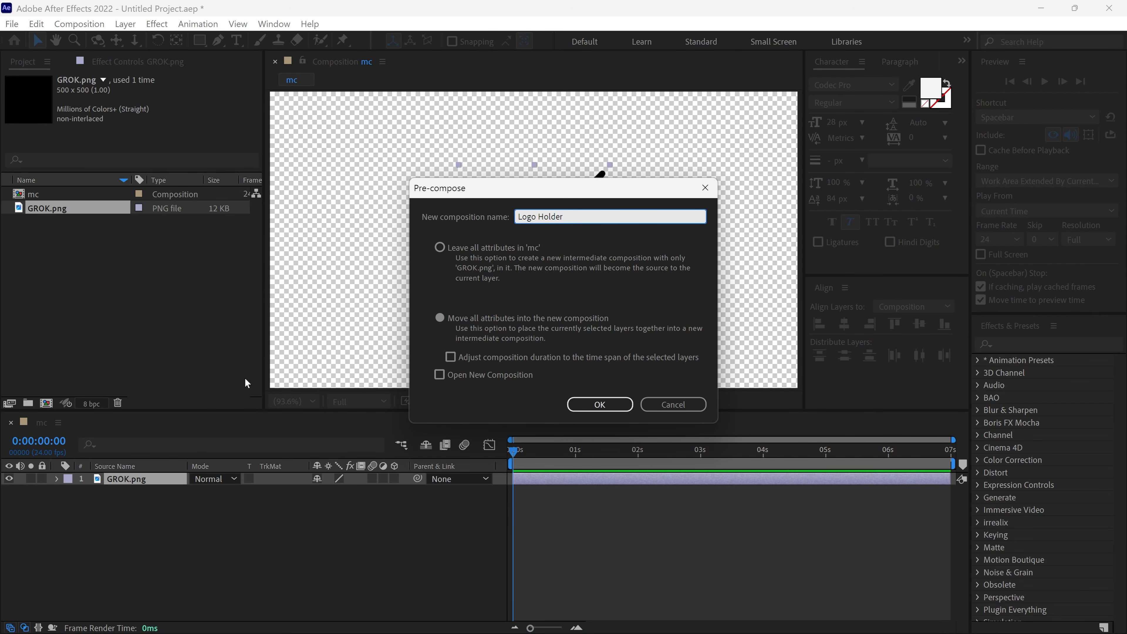
pyautogui.click(440, 318)
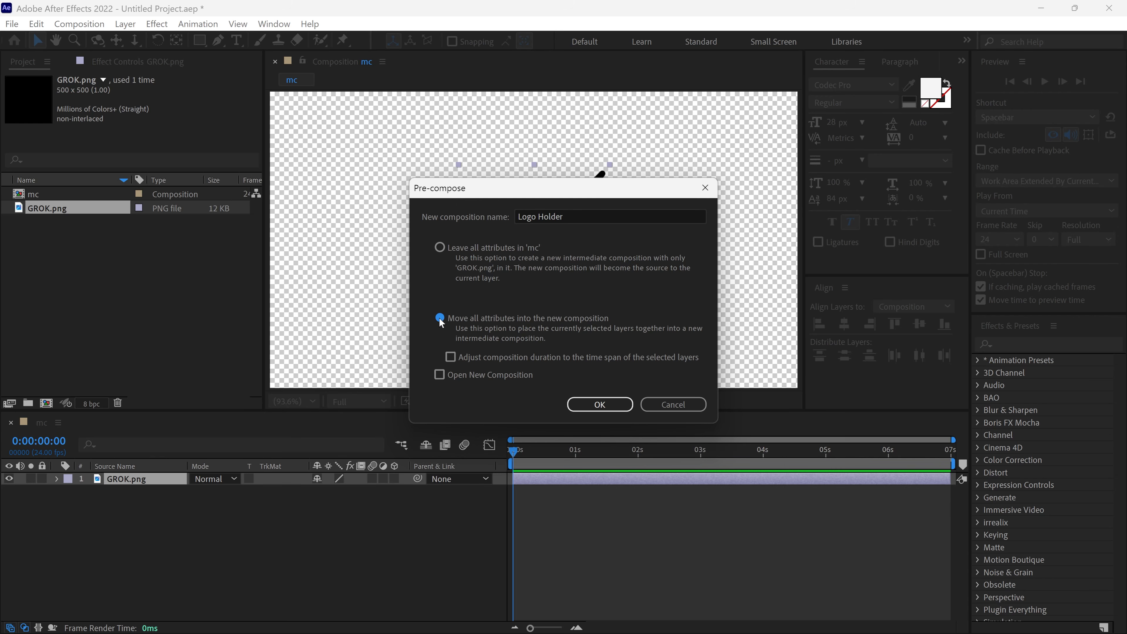
pyautogui.click(616, 406)
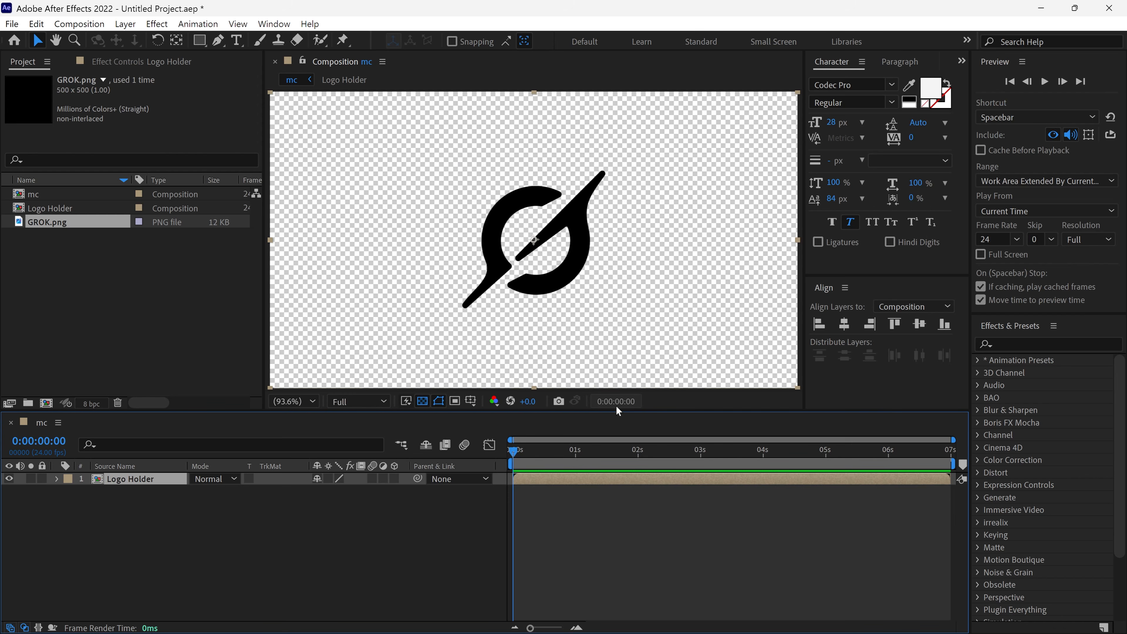
# Apply the Fill effect to the Logo Holder layer and turn off the transparency grid
pyautogui.click(1019, 345)
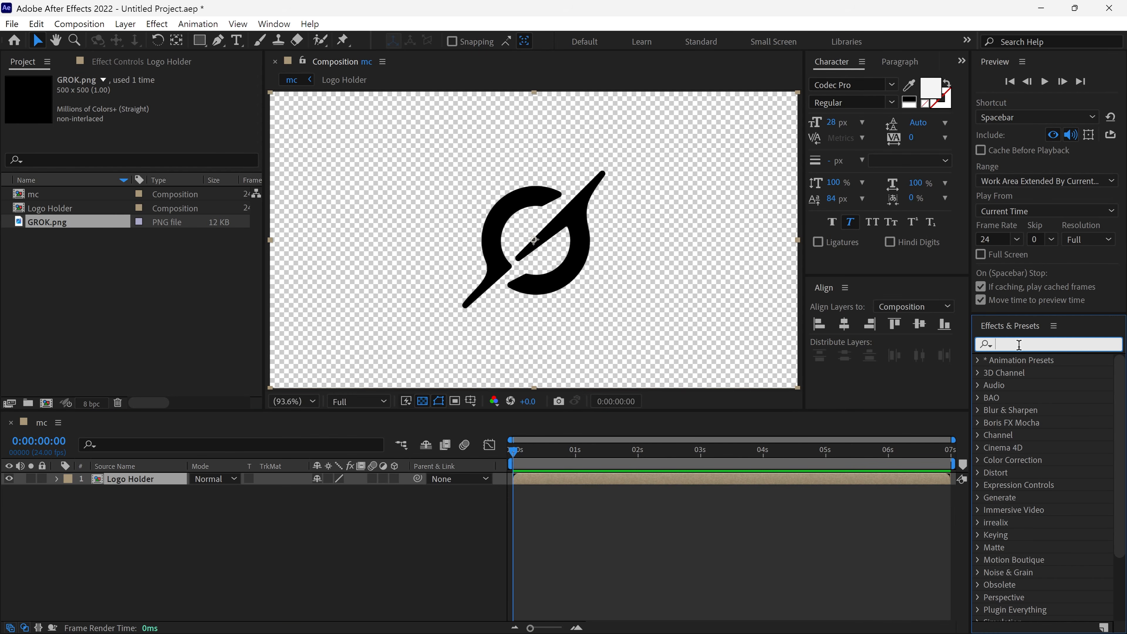
pyautogui.write('fill')
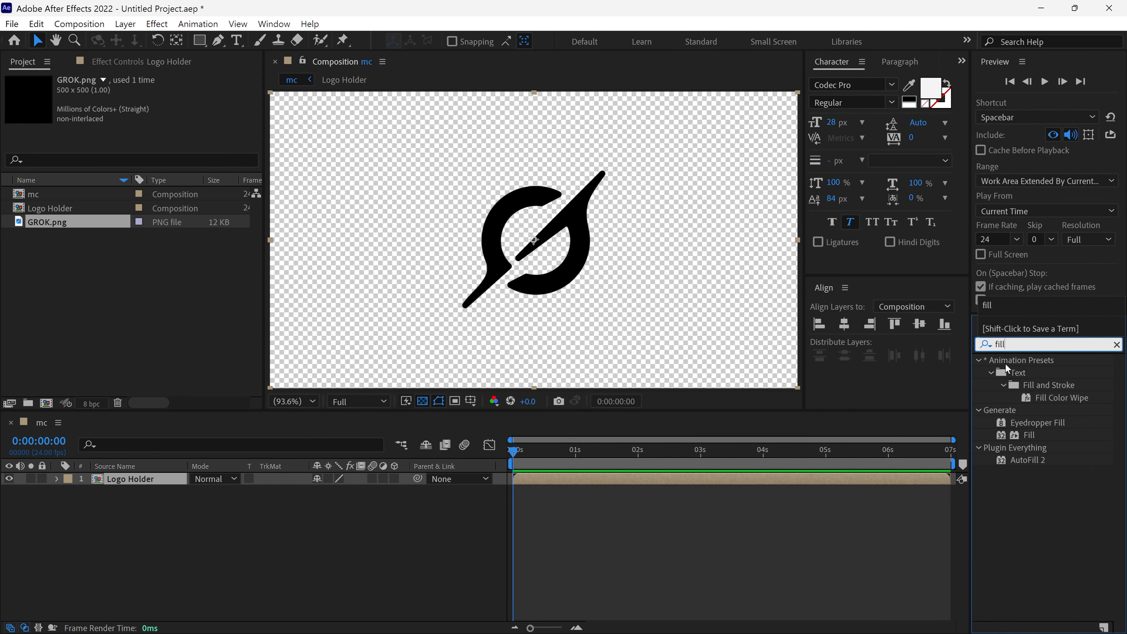
pyautogui.moveTo(1029, 435); pyautogui.dragTo(438, 251)
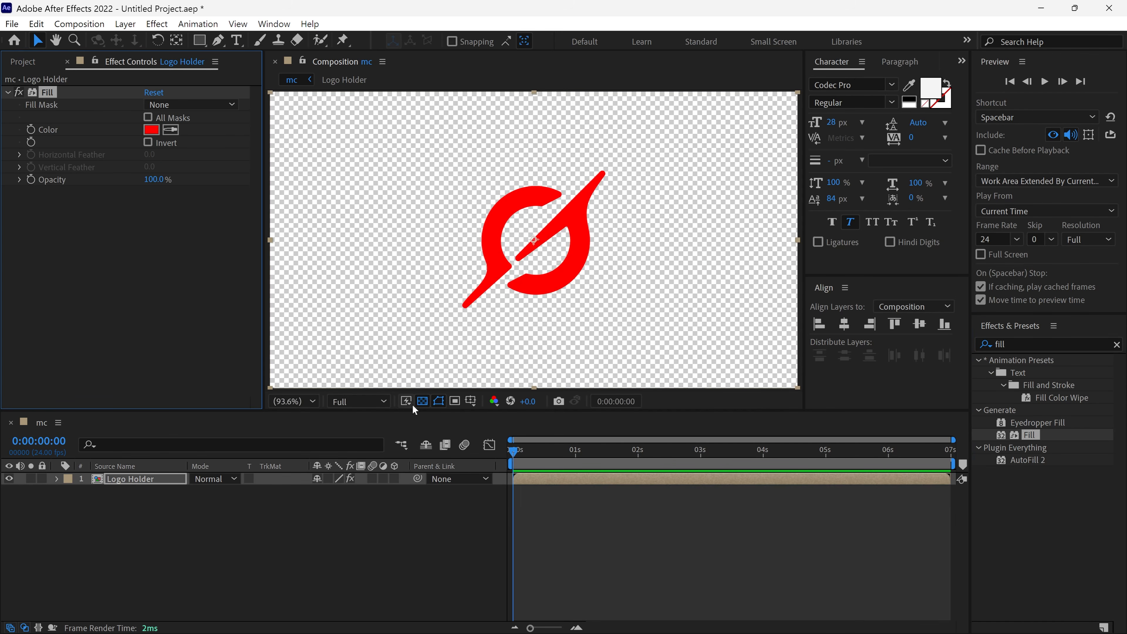
pyautogui.click(422, 401)
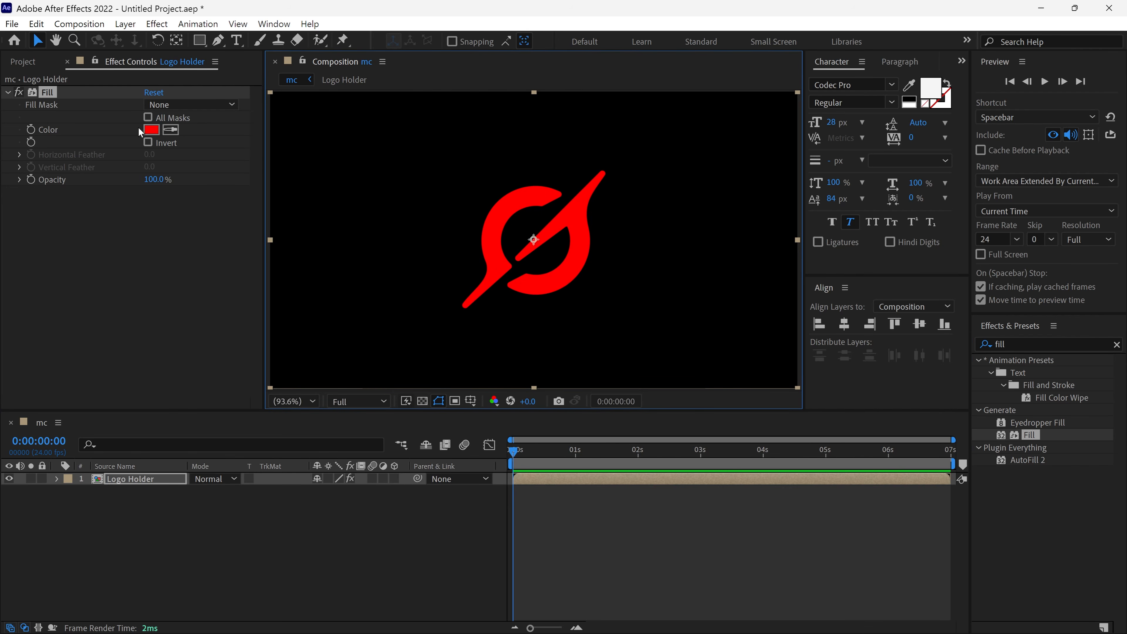
# Set the Fill effect's color on the Logo Holder layer to gray 787878
pyautogui.click(151, 130)
pyautogui.moveTo(811, 278); pyautogui.dragTo(712, 261)
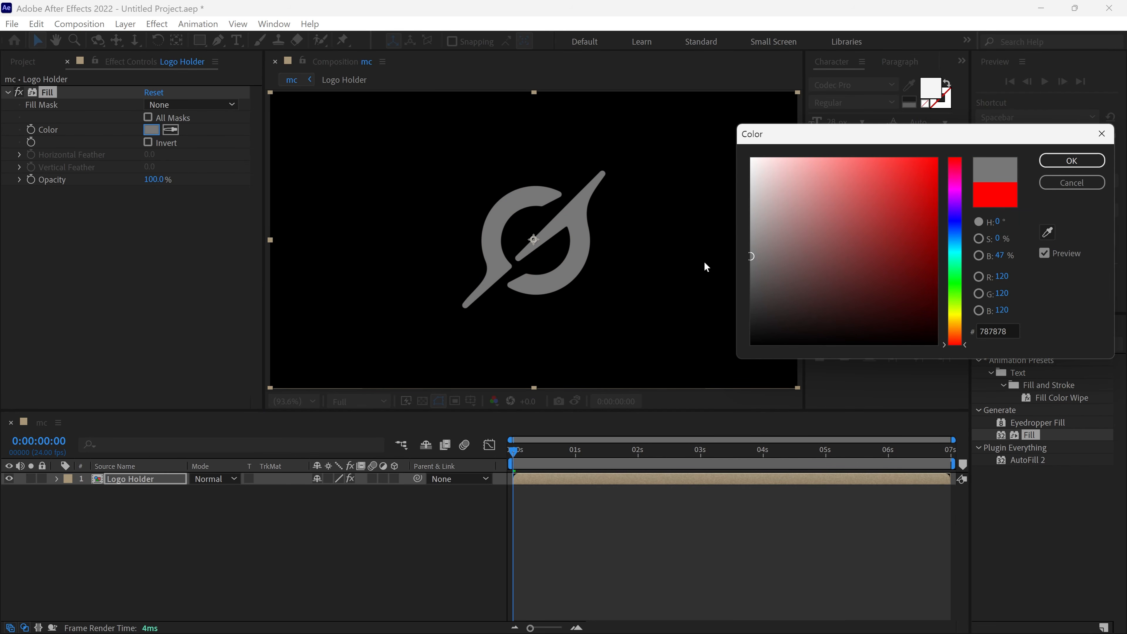
pyautogui.click(1070, 163)
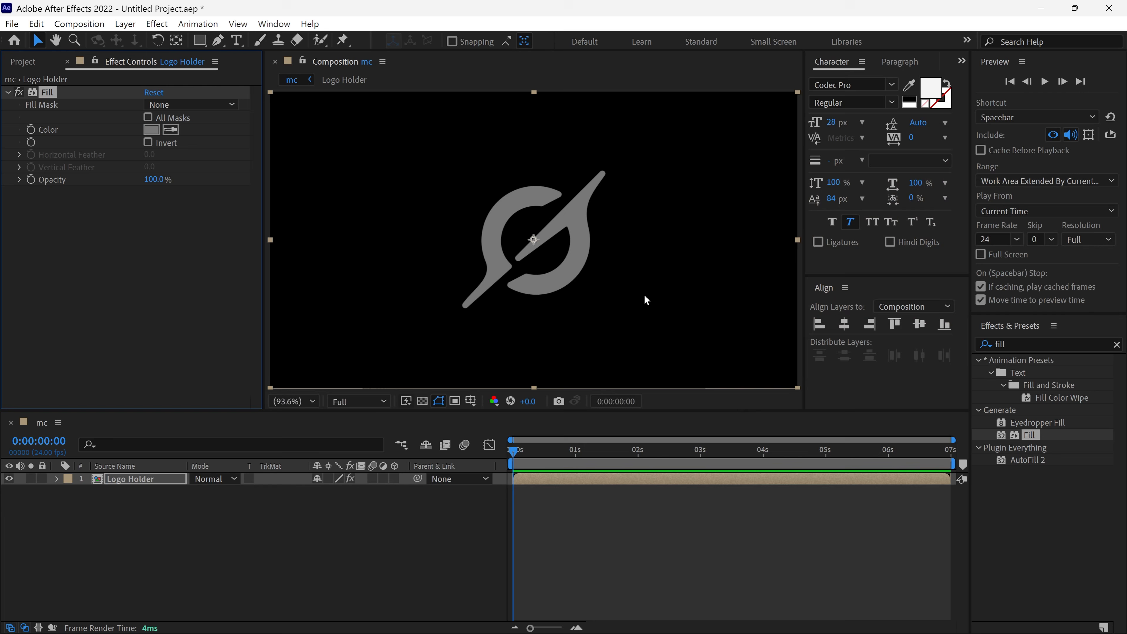
# Add an Inner Glow layer style to the Logo Holder layer
pyautogui.rightClick(167, 482)
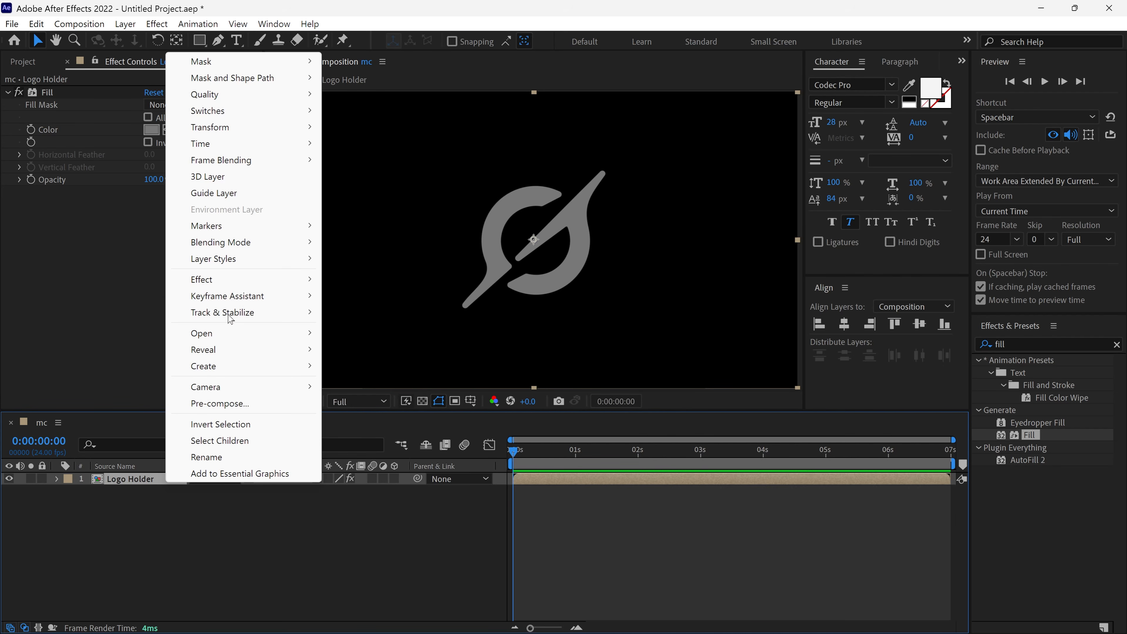
pyautogui.moveTo(224, 264)
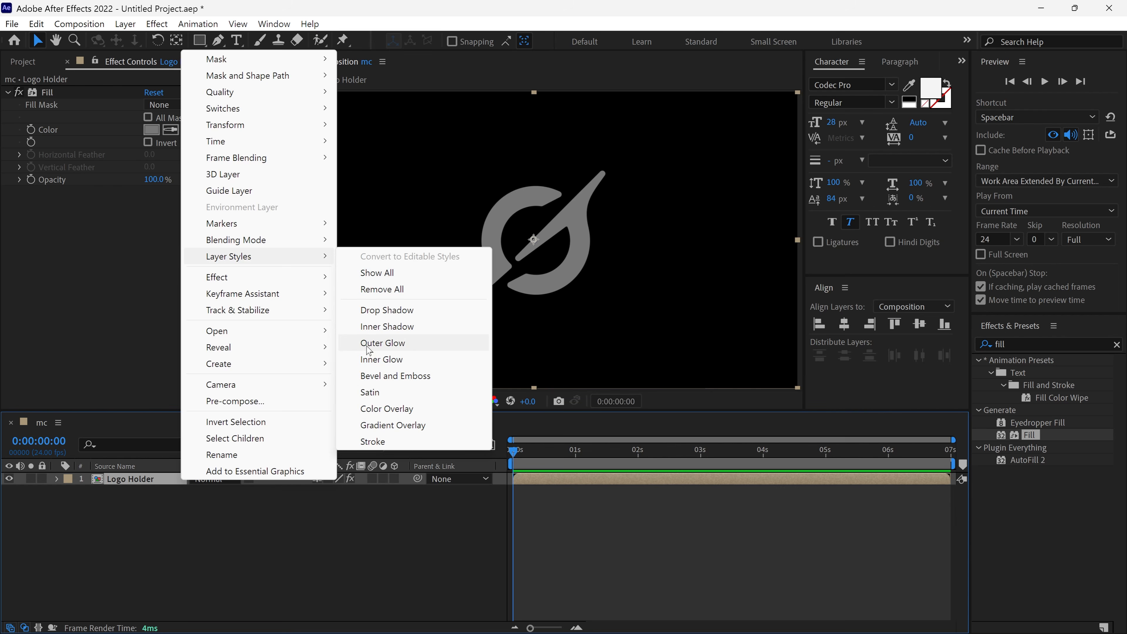
pyautogui.click(414, 361)
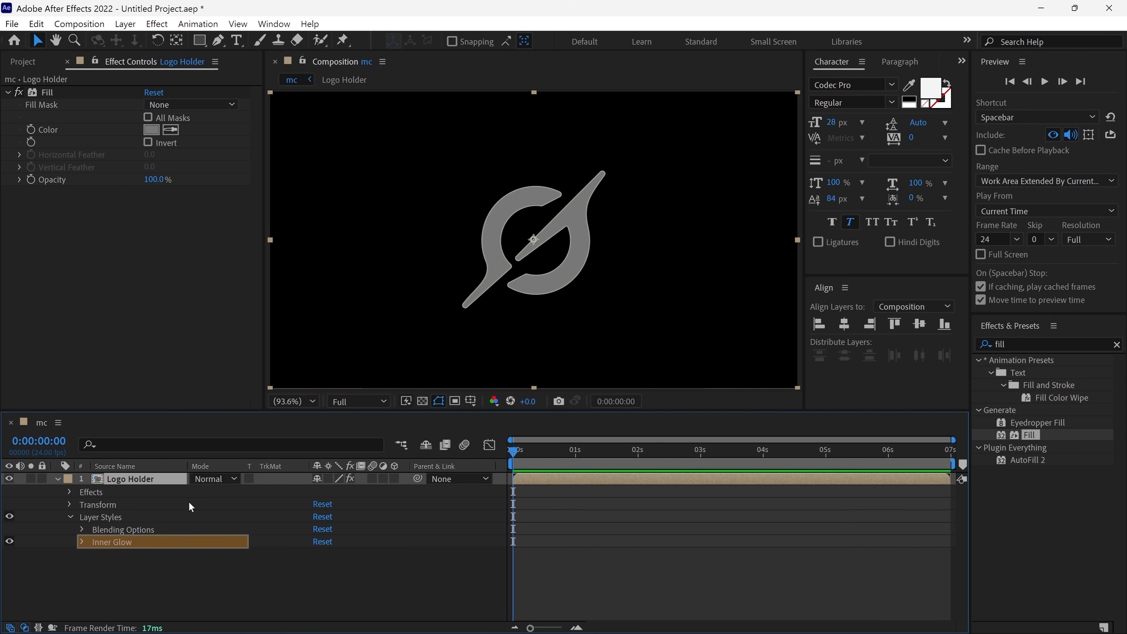
# Set the Inner Glow's blend mode to Normal and its opacity to 100%
pyautogui.click(82, 542)
pyautogui.scroll(-2, 84, 544)
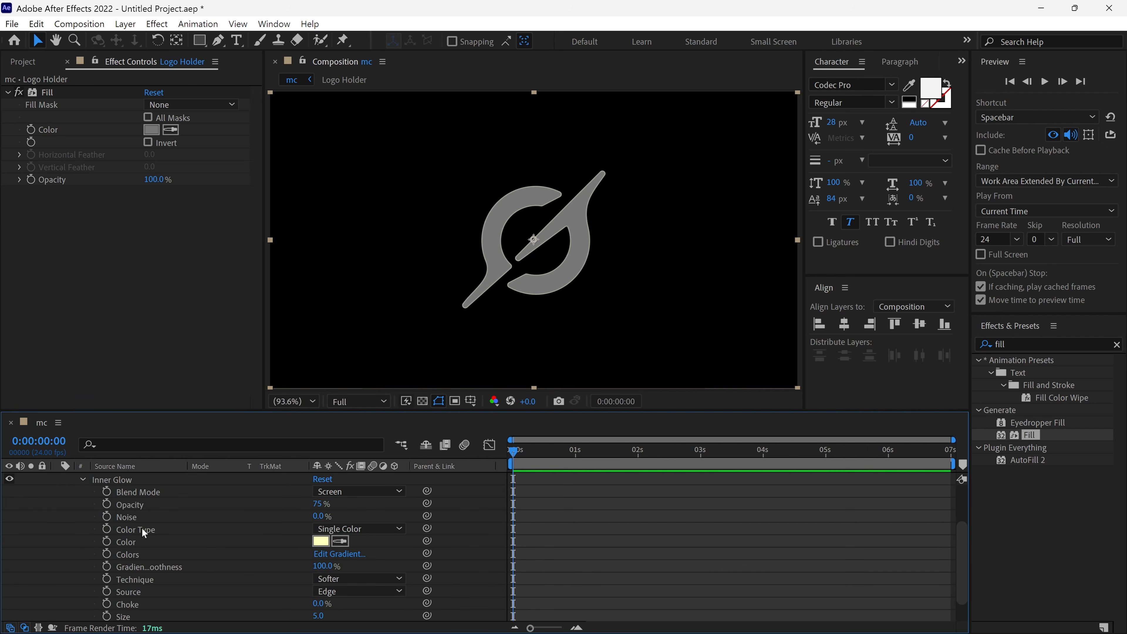
pyautogui.click(351, 492)
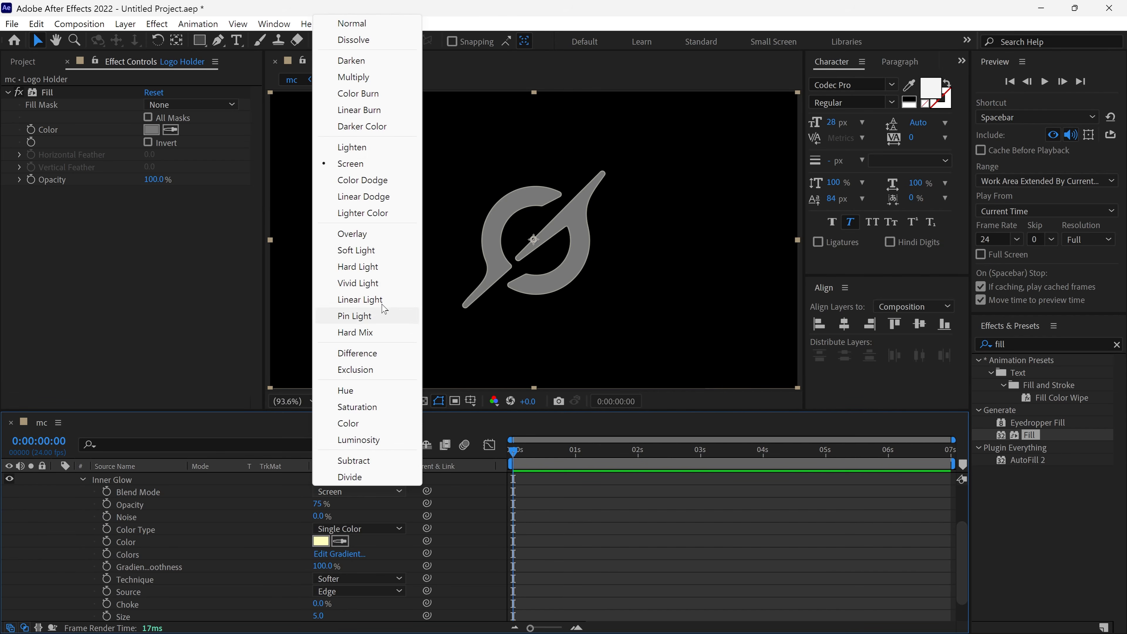
pyautogui.click(353, 23)
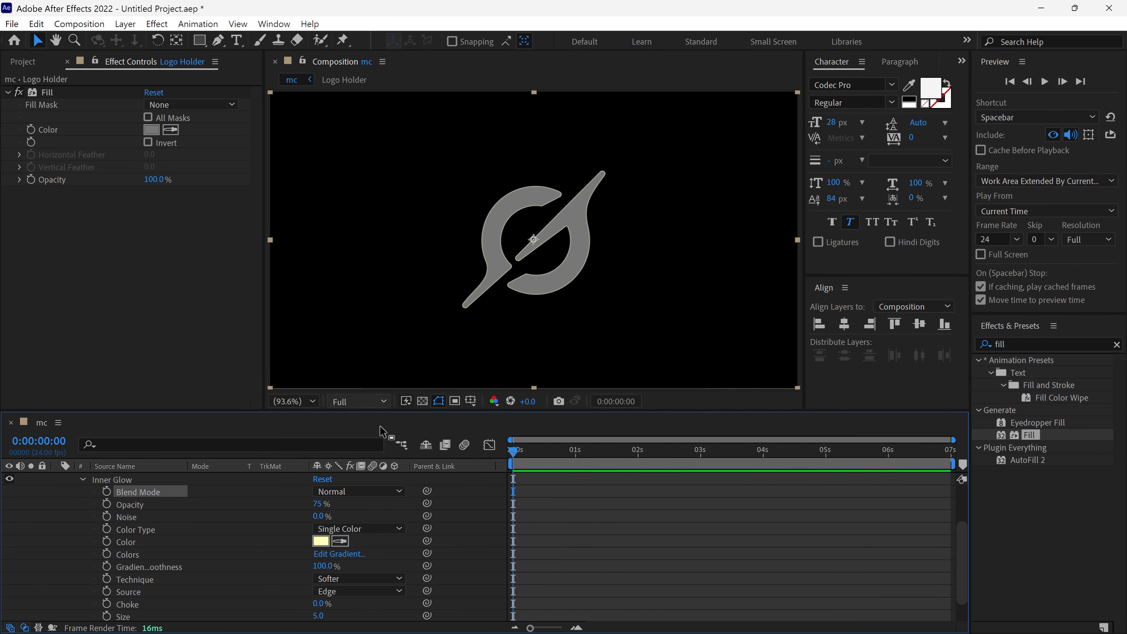
pyautogui.moveTo(318, 504); pyautogui.dragTo(345, 506)
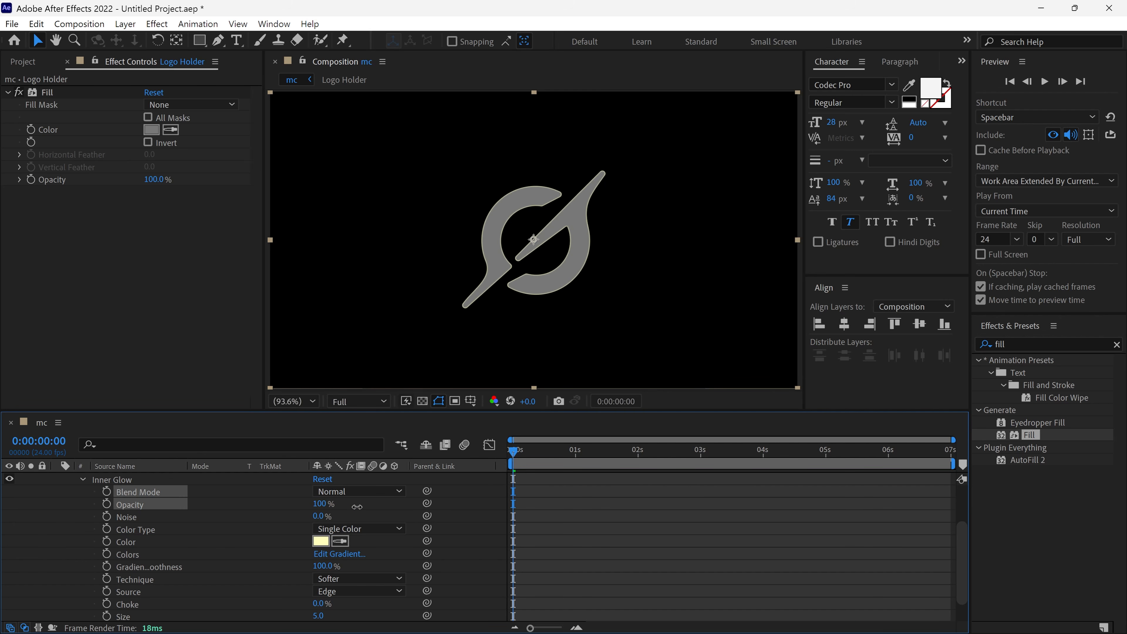
# Change the Inner Glow's color to white
pyautogui.moveTo(488, 411); pyautogui.dragTo(501, 365)
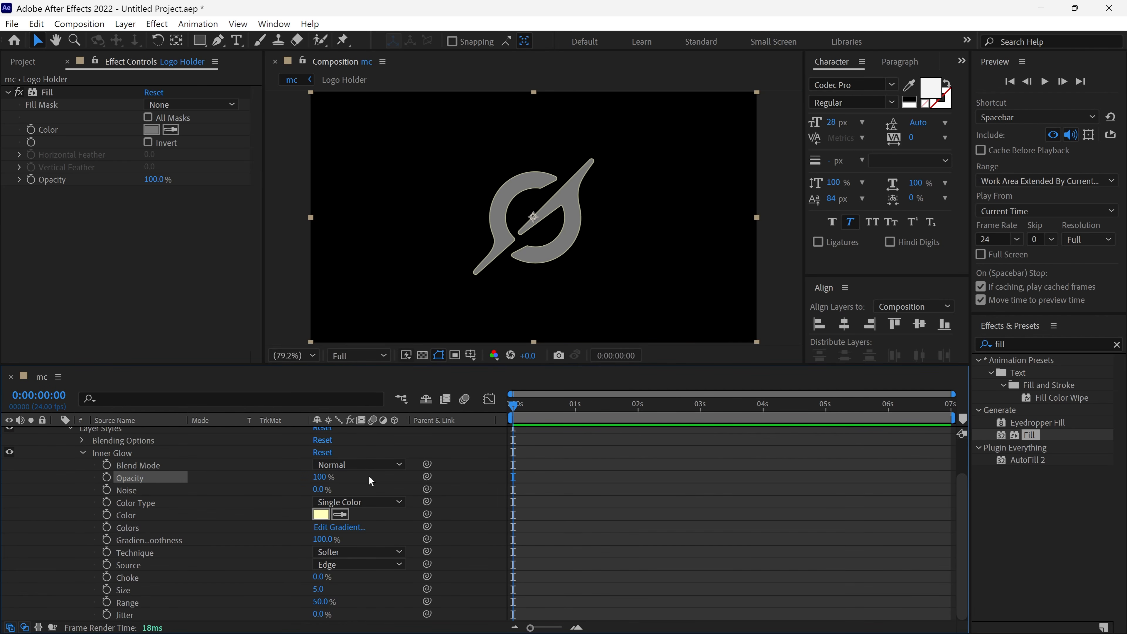
pyautogui.click(320, 516)
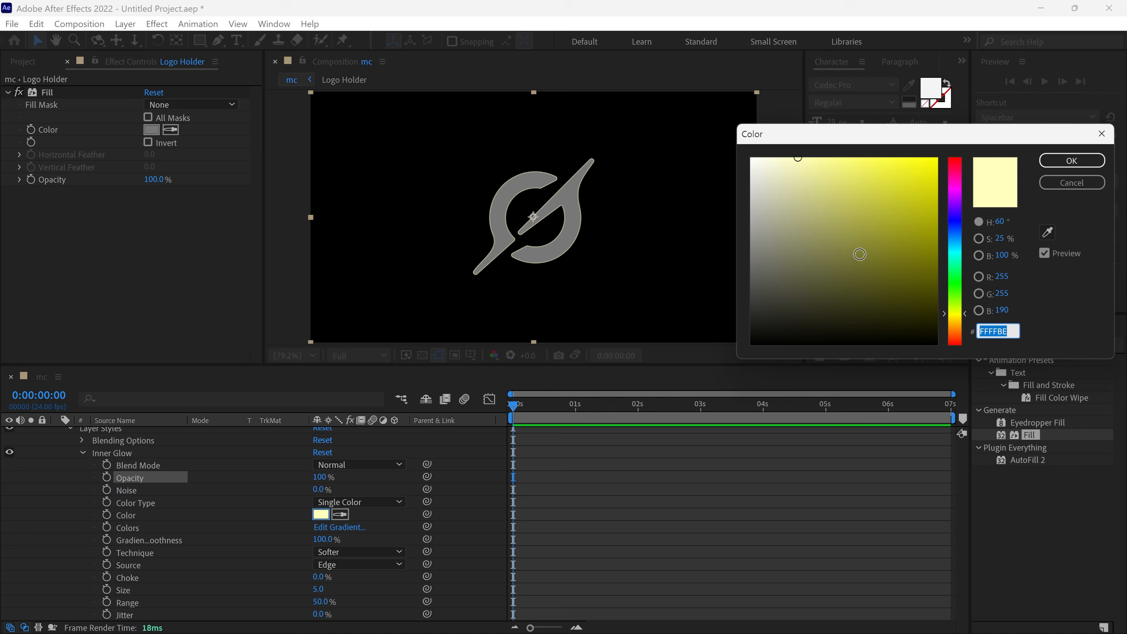
pyautogui.moveTo(860, 254); pyautogui.dragTo(738, 148)
pyautogui.click(1067, 166)
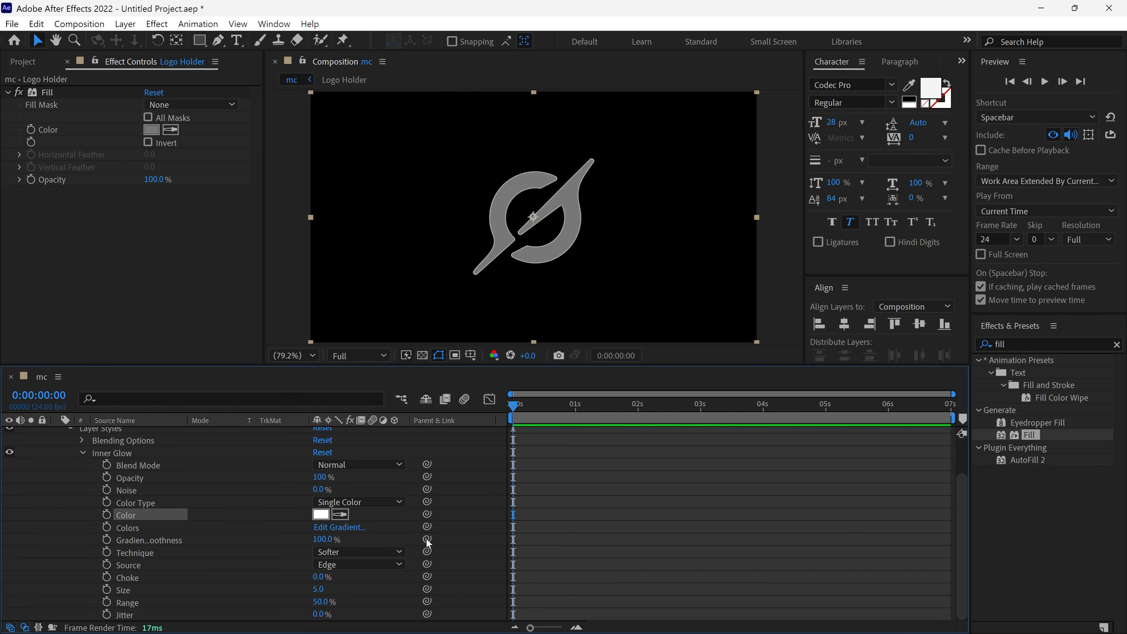
# Set the Inner Glow's size to 48
pyautogui.click(131, 592)
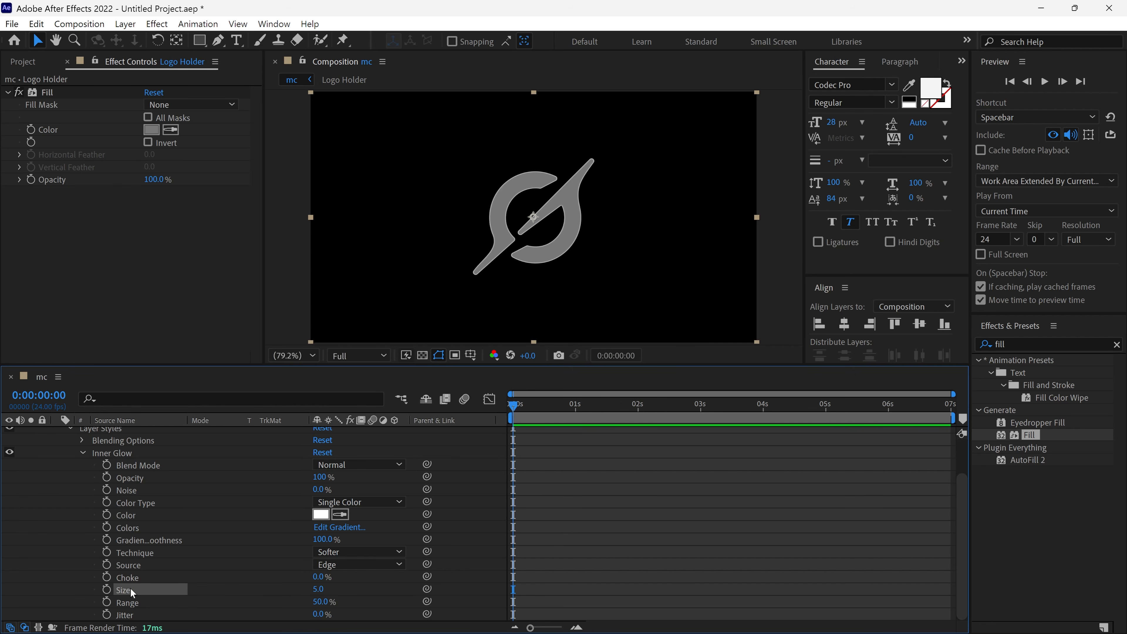
pyautogui.click(318, 589)
pyautogui.write('54')
pyautogui.press('Return')
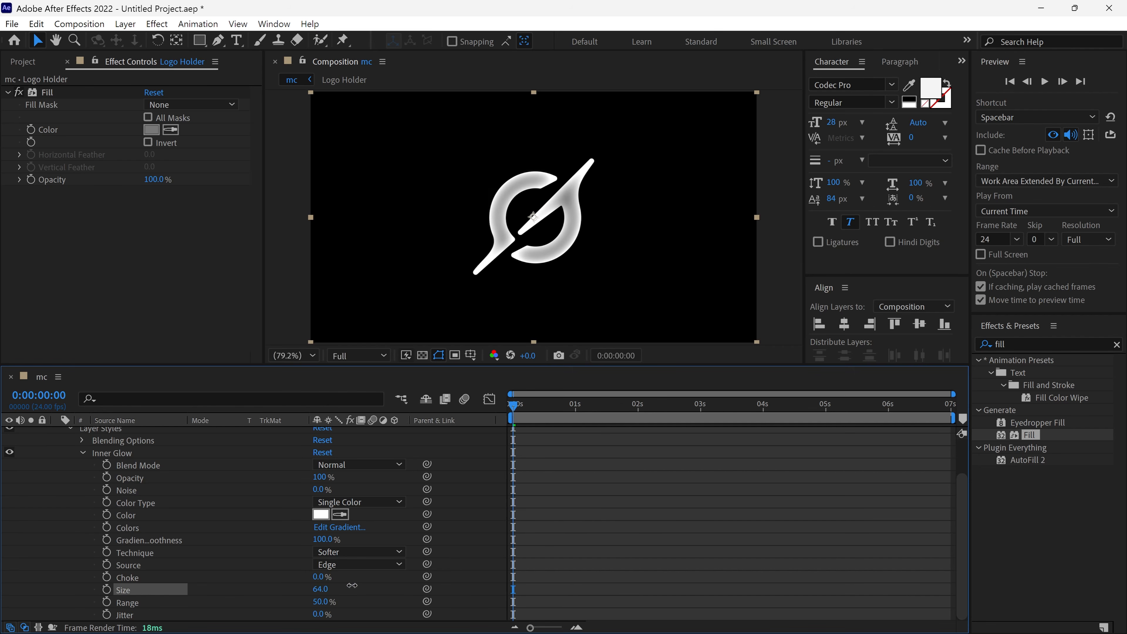
pyautogui.moveTo(346, 588); pyautogui.dragTo(343, 589)
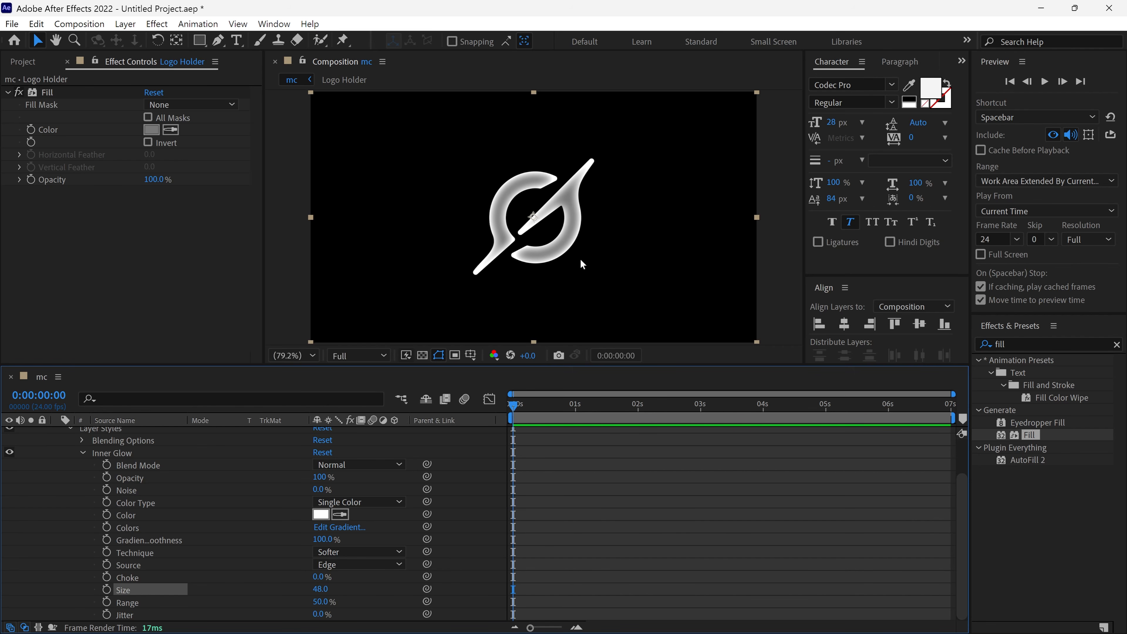
# Add an Outer Glow layer style to the Logo Holder layer and expand its settings
pyautogui.scroll(2, 126, 473)
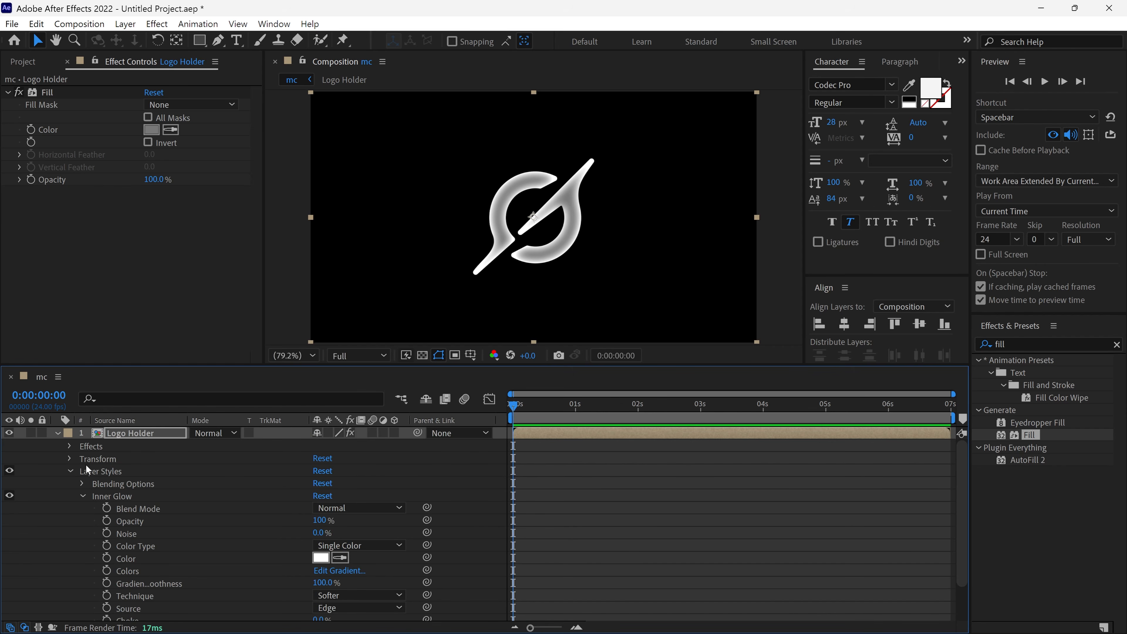
pyautogui.click(70, 472)
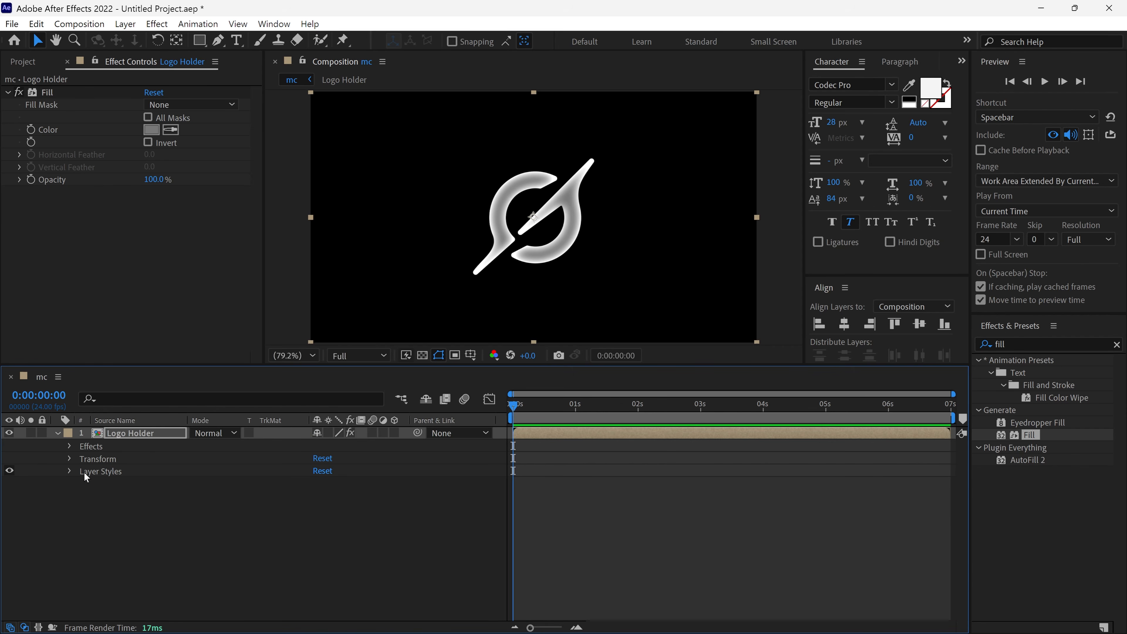
pyautogui.rightClick(160, 435)
pyautogui.moveTo(221, 211)
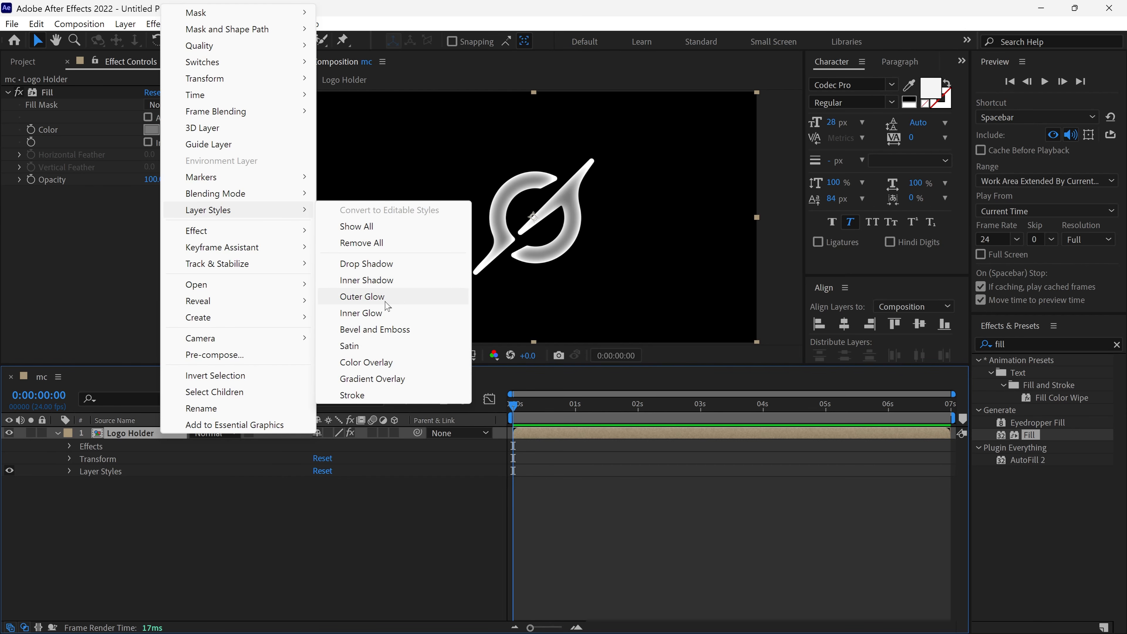
pyautogui.click(391, 296)
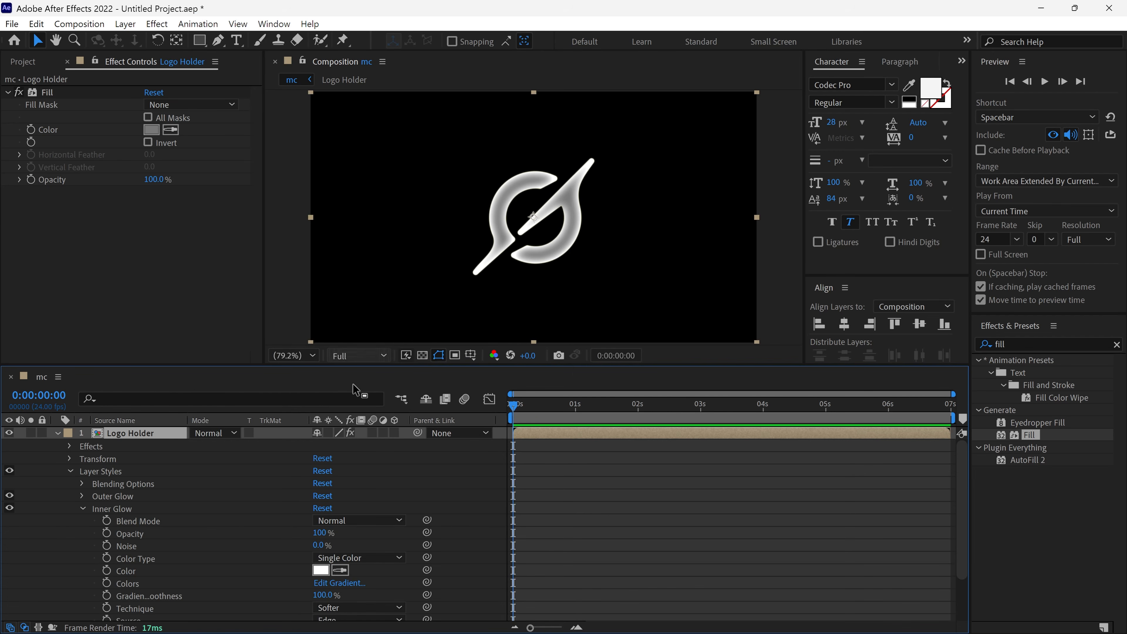
pyautogui.click(82, 497)
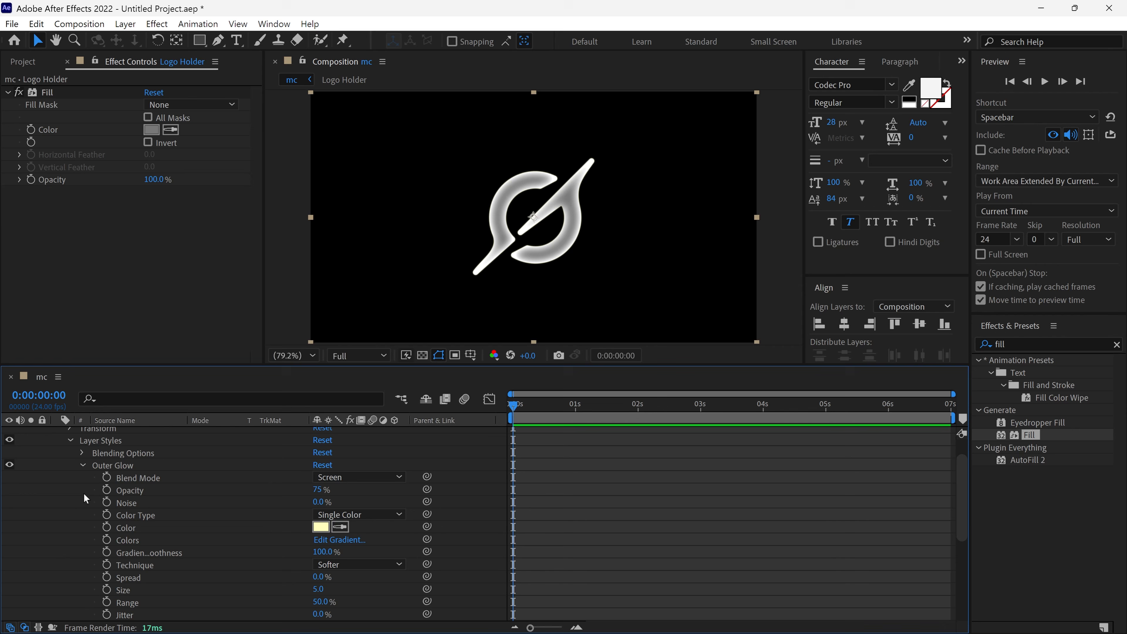
# Set the Outer Glow's blend mode to Normal and its color to white (FFFFFF)
pyautogui.click(341, 477)
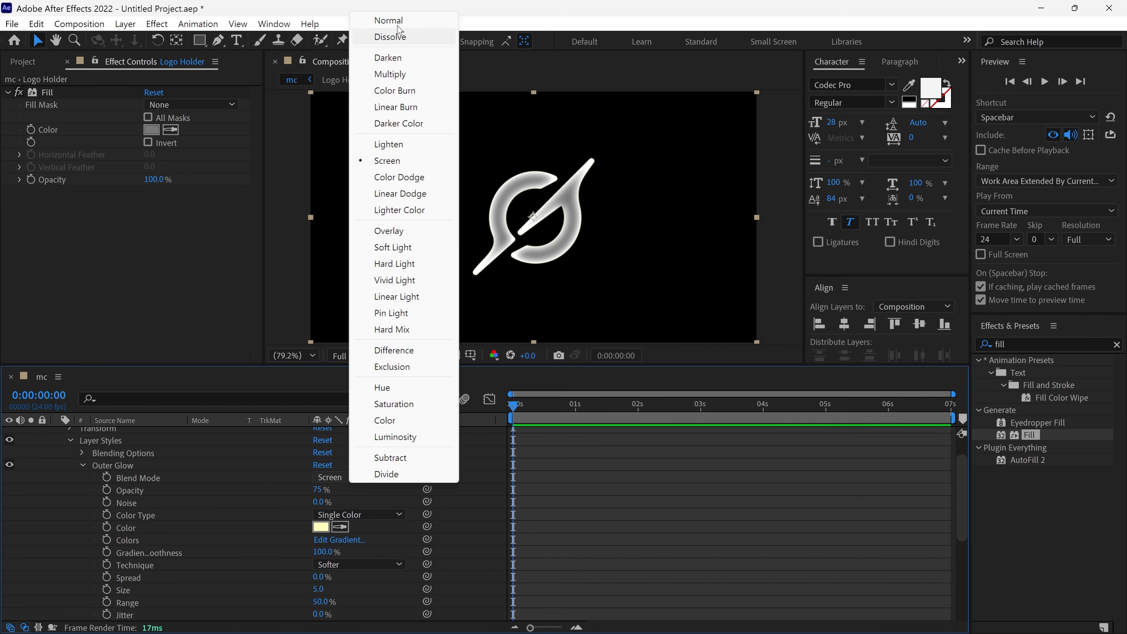
pyautogui.click(396, 20)
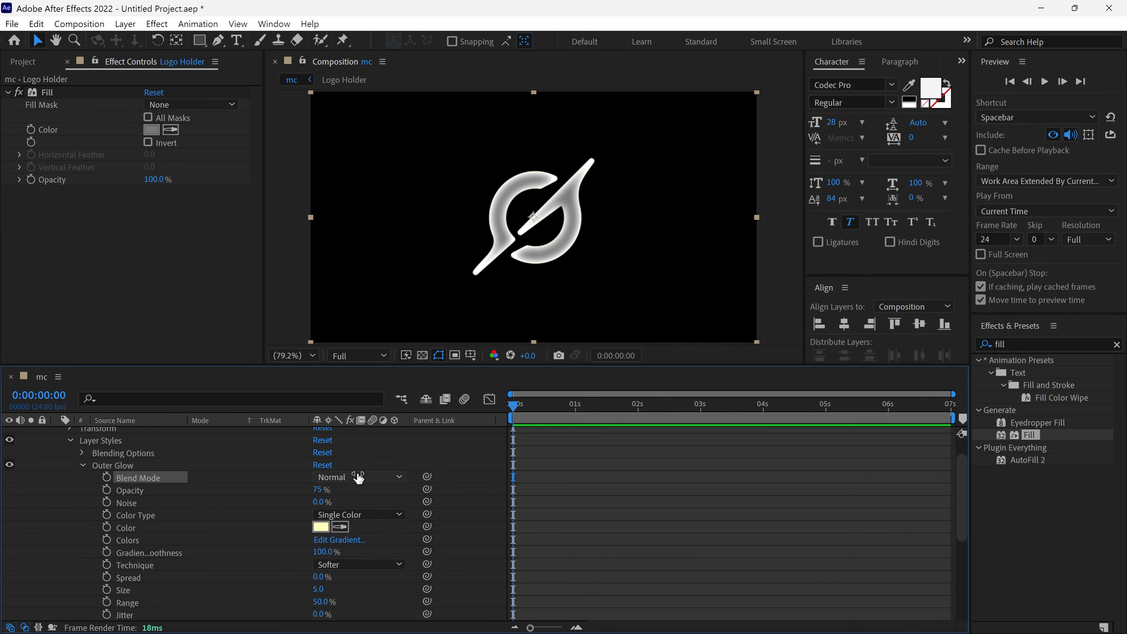
pyautogui.click(325, 528)
pyautogui.moveTo(754, 163); pyautogui.dragTo(738, 151)
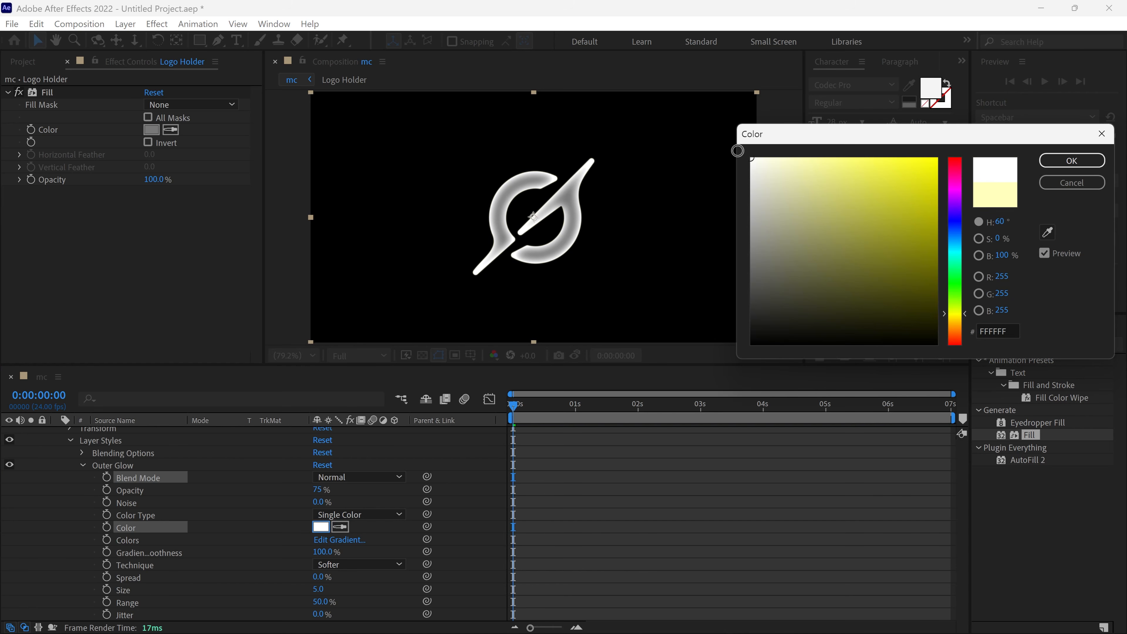
pyautogui.click(1072, 161)
# Set the Outer Glow's size to 102 and its opacity to 80%, and collapse the Logo Holder layer
pyautogui.scroll(-1, 376, 505)
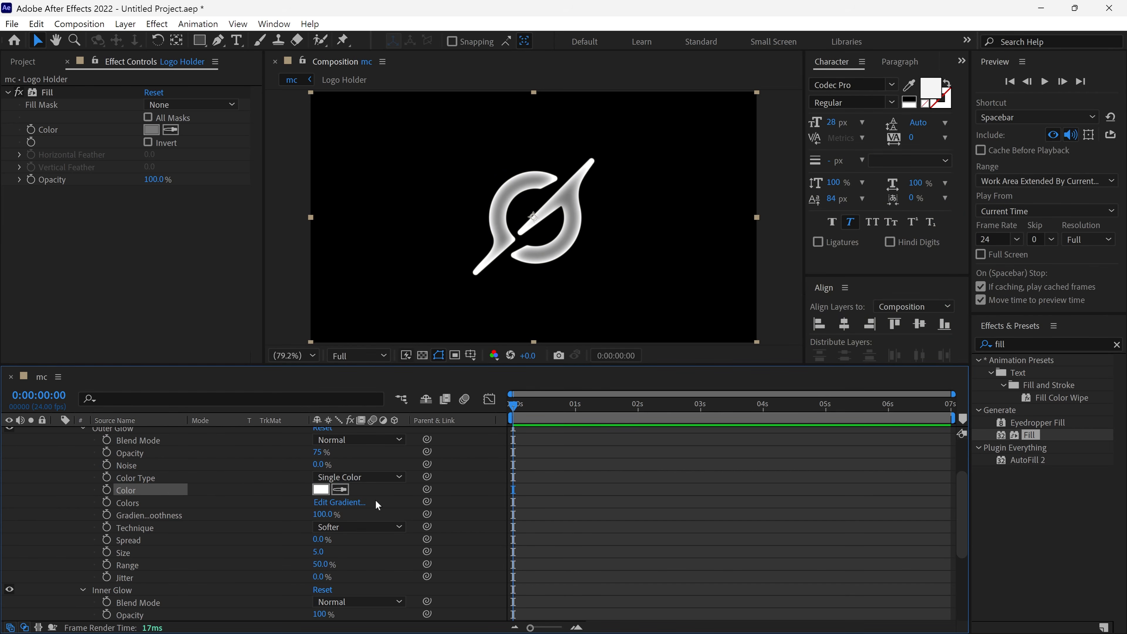
pyautogui.moveTo(318, 552); pyautogui.dragTo(397, 554)
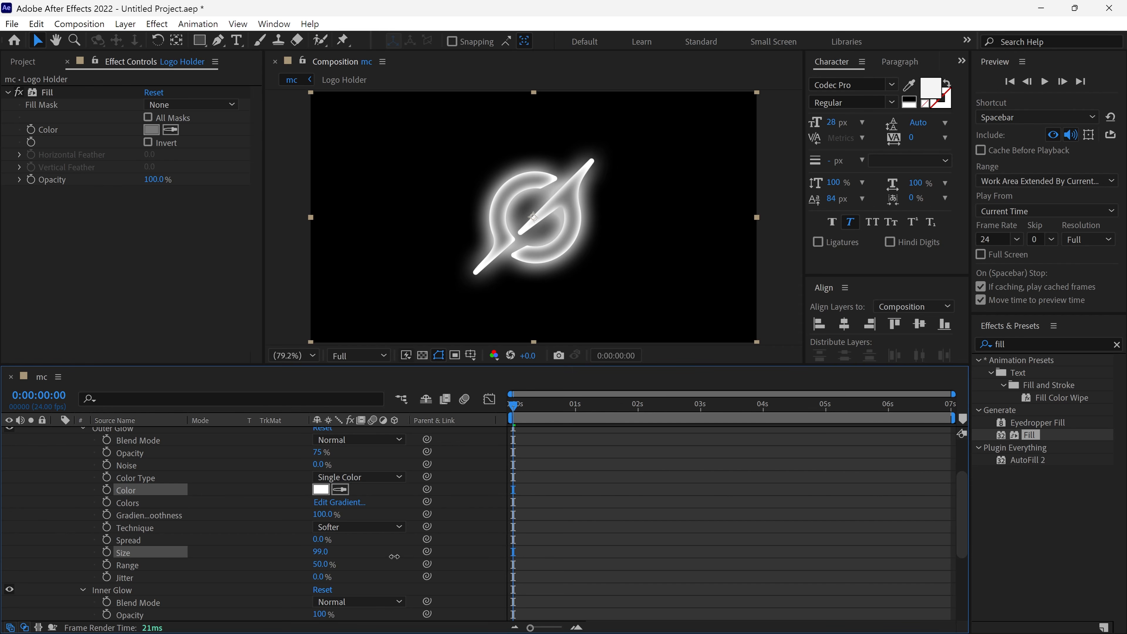
pyautogui.moveTo(318, 452); pyautogui.dragTo(324, 452)
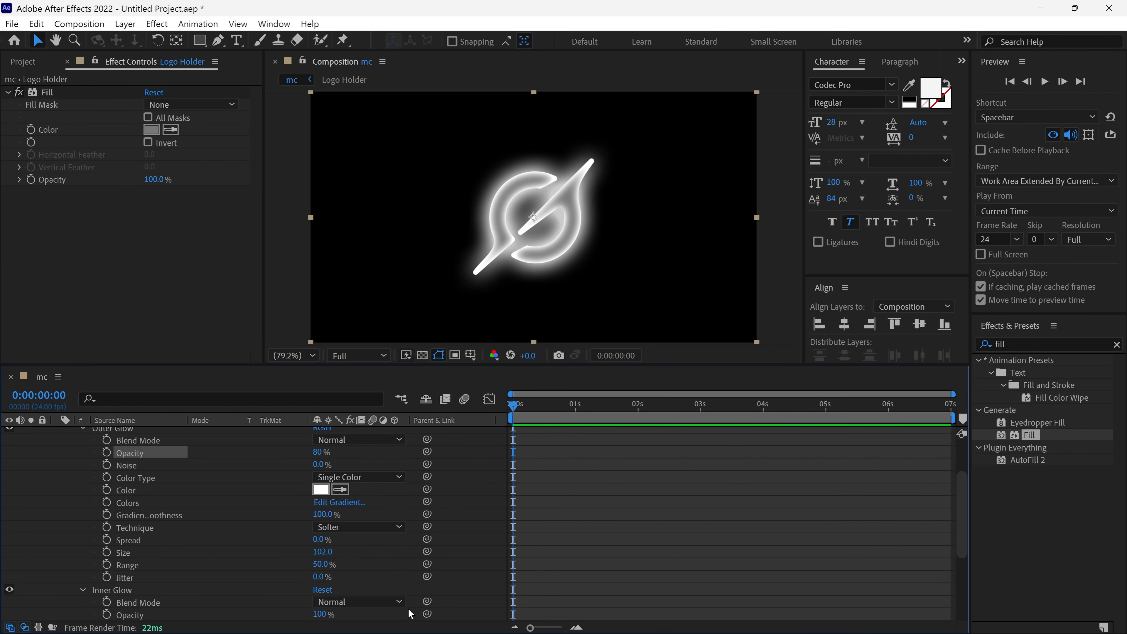
pyautogui.scroll(3, 221, 559)
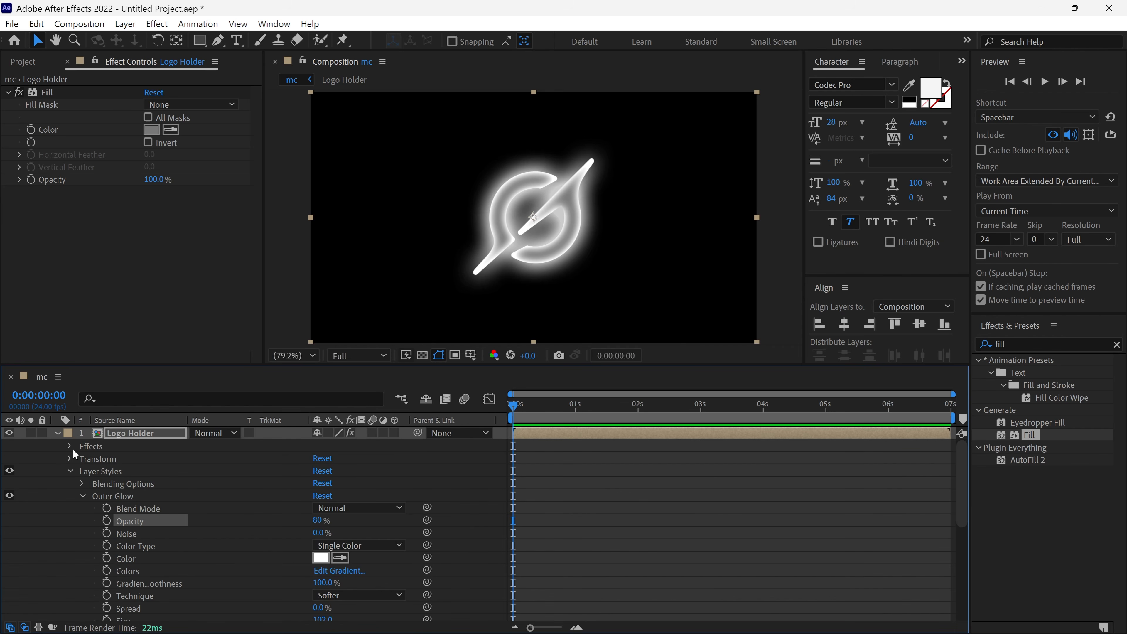
pyautogui.click(56, 435)
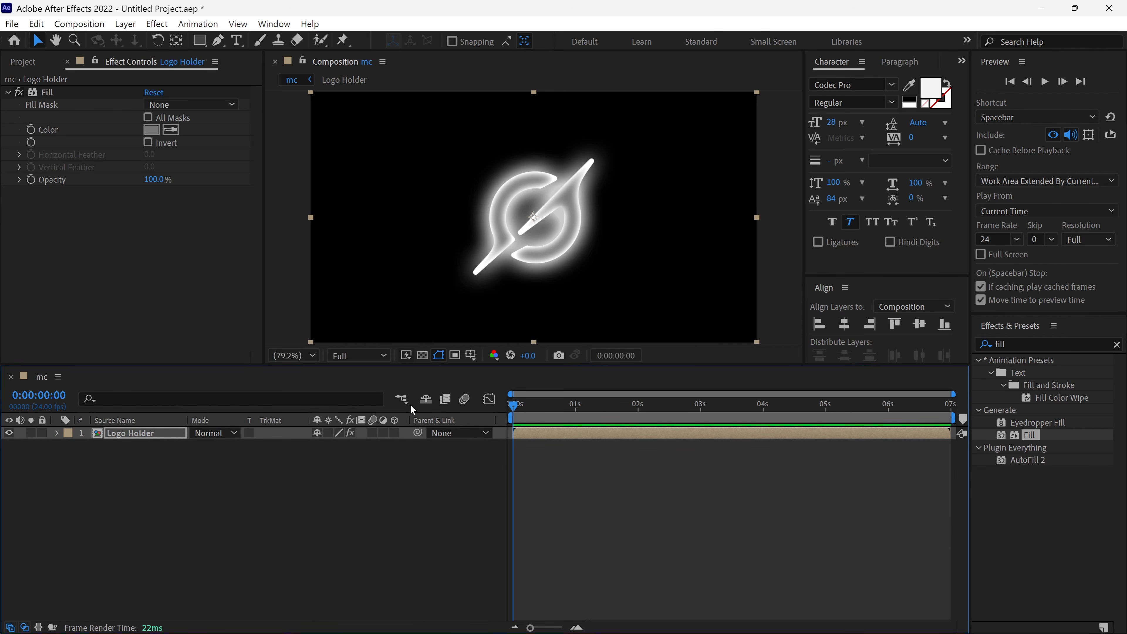
# Pre-compose the Logo Holder layer as "Logo Distortion", moving all attributes into the new composition
pyautogui.rightClick(149, 433)
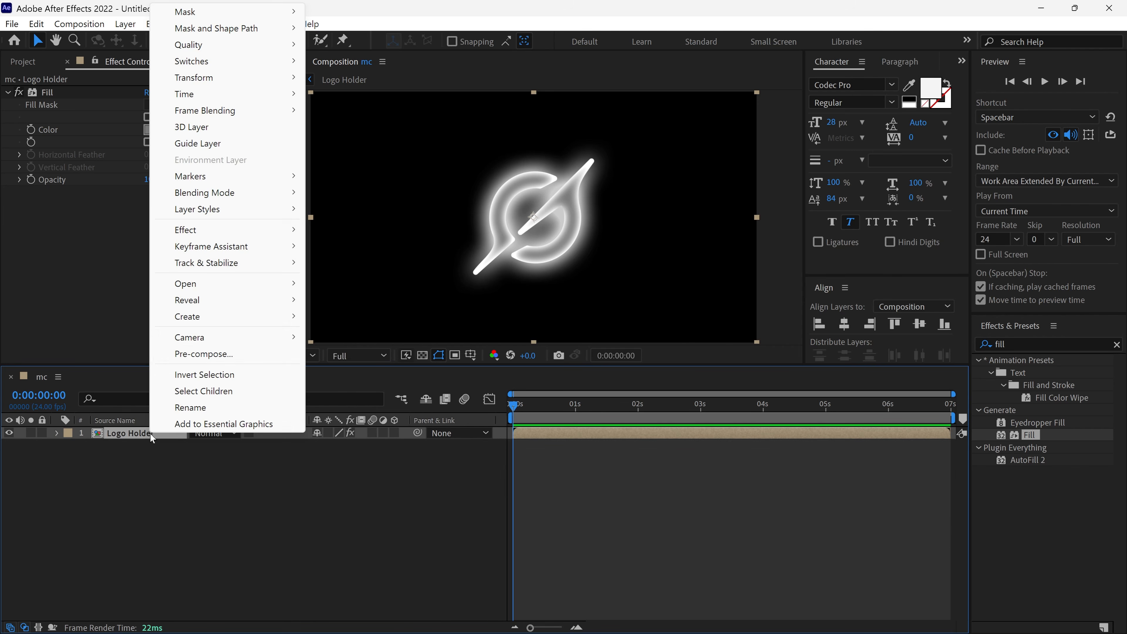
pyautogui.click(195, 356)
pyautogui.write('Logo Distortion')
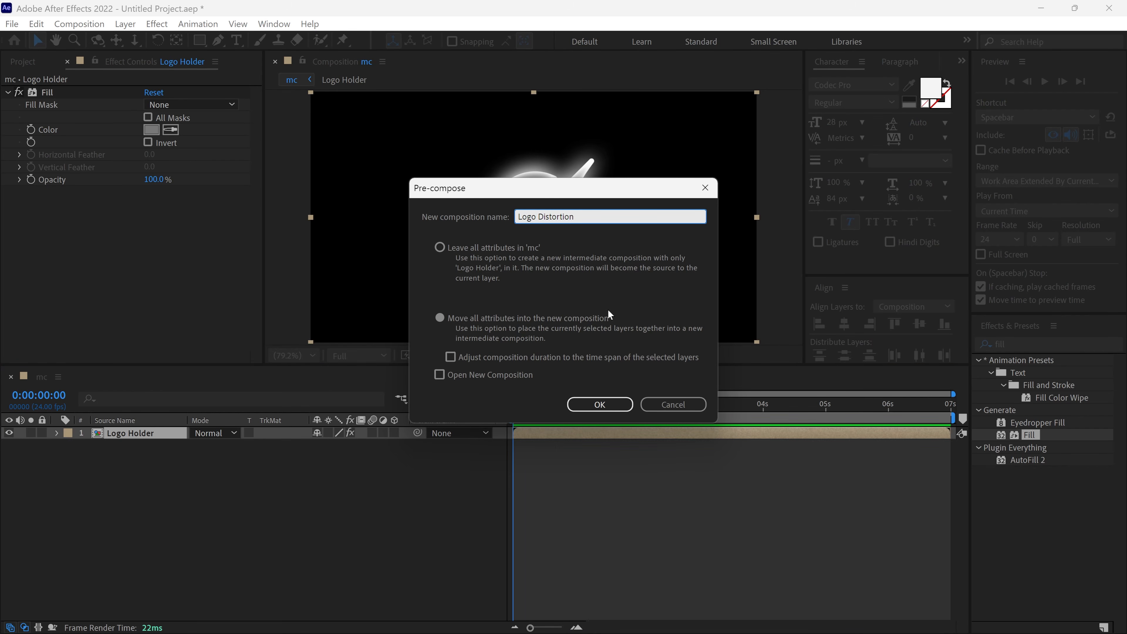
pyautogui.click(439, 318)
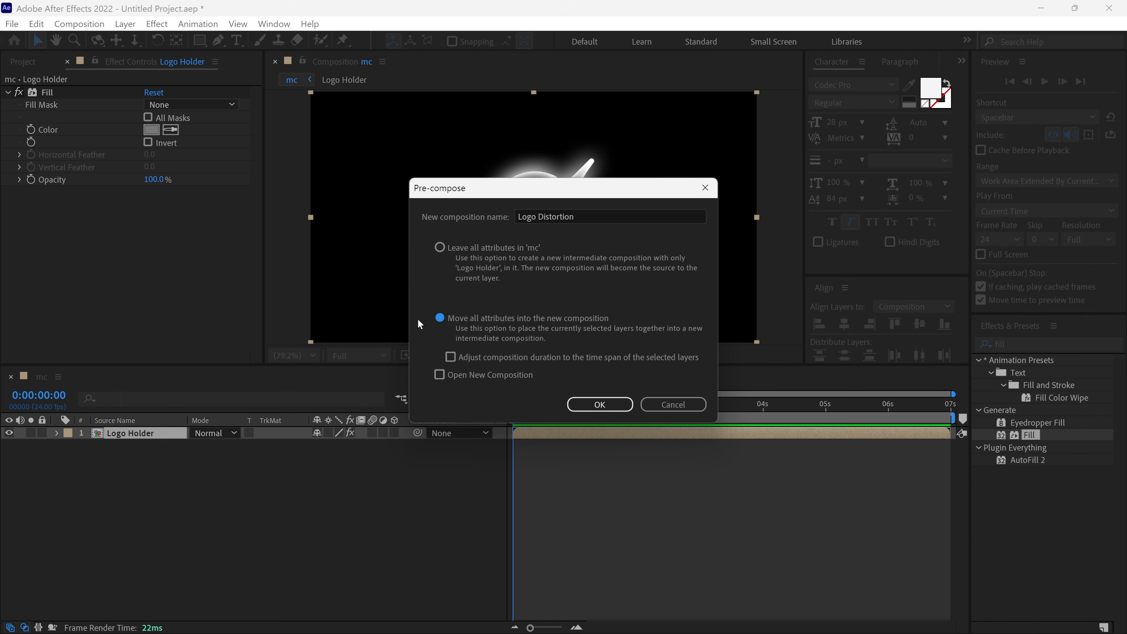
pyautogui.click(616, 405)
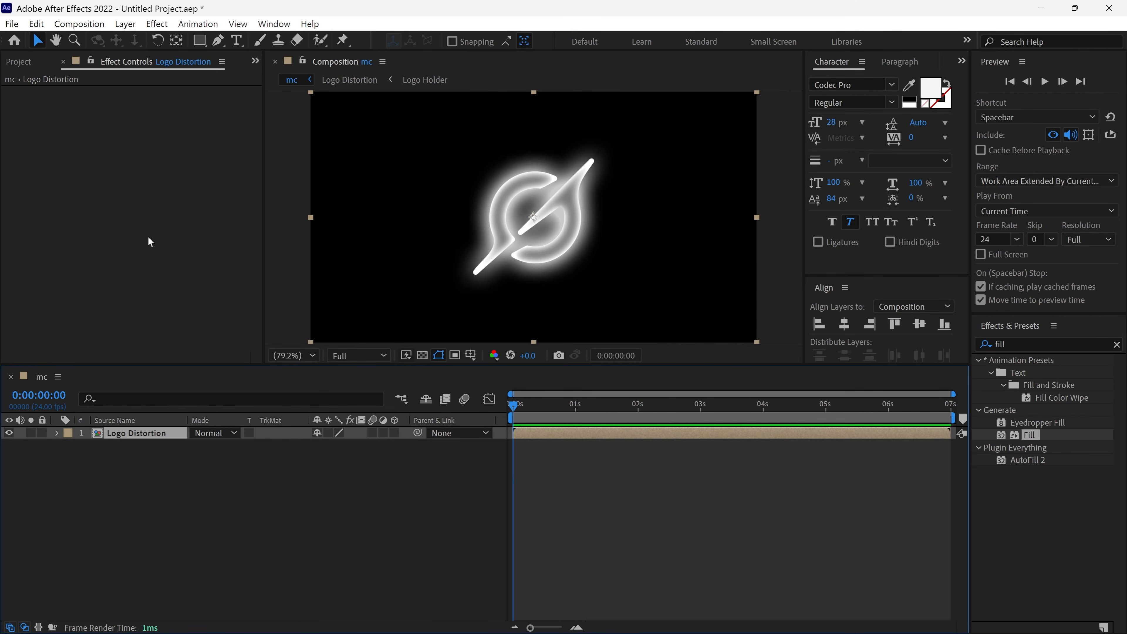
# Create a new 1920 x 1080, 24 fps, 7-second composition named "Gradient Animation"
pyautogui.click(21, 62)
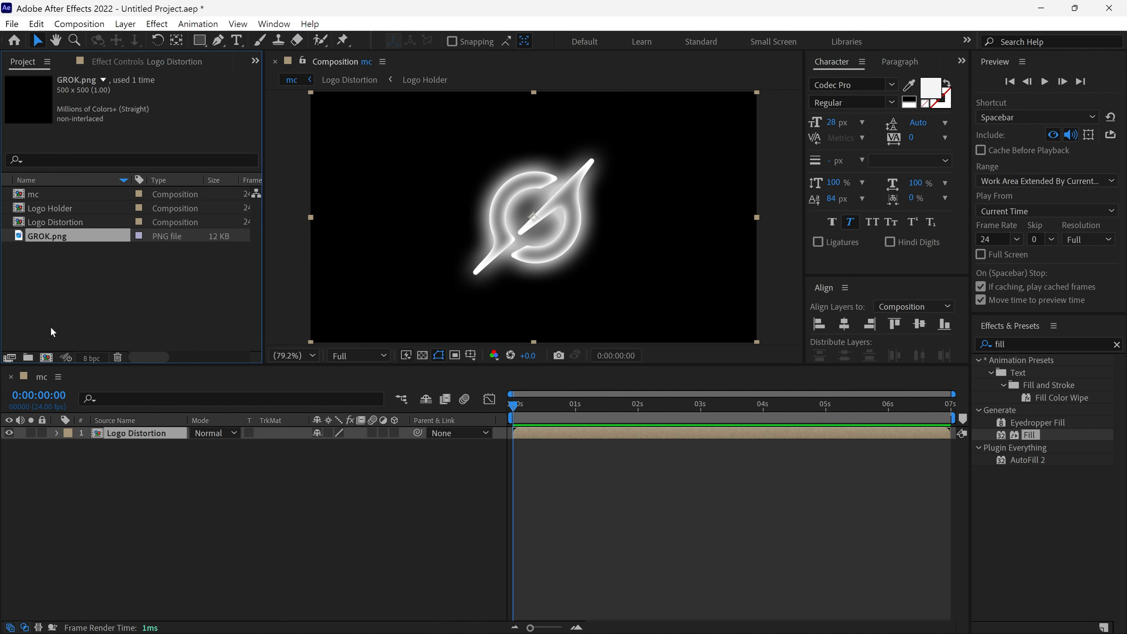
pyautogui.click(47, 358)
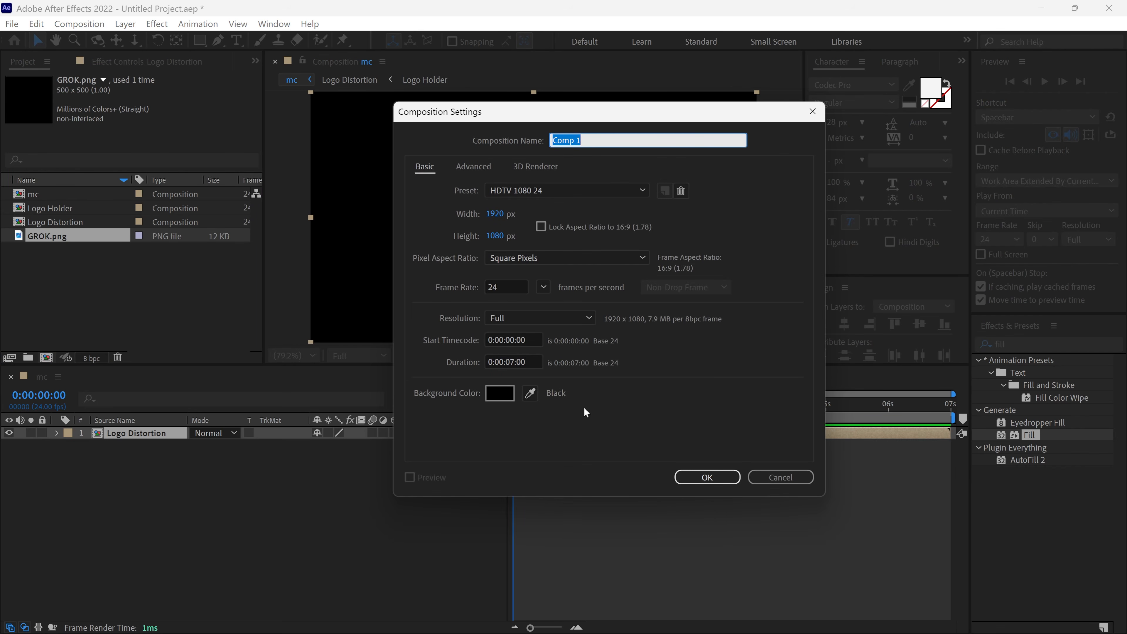
pyautogui.write('Gradient Animation')
pyautogui.click(698, 477)
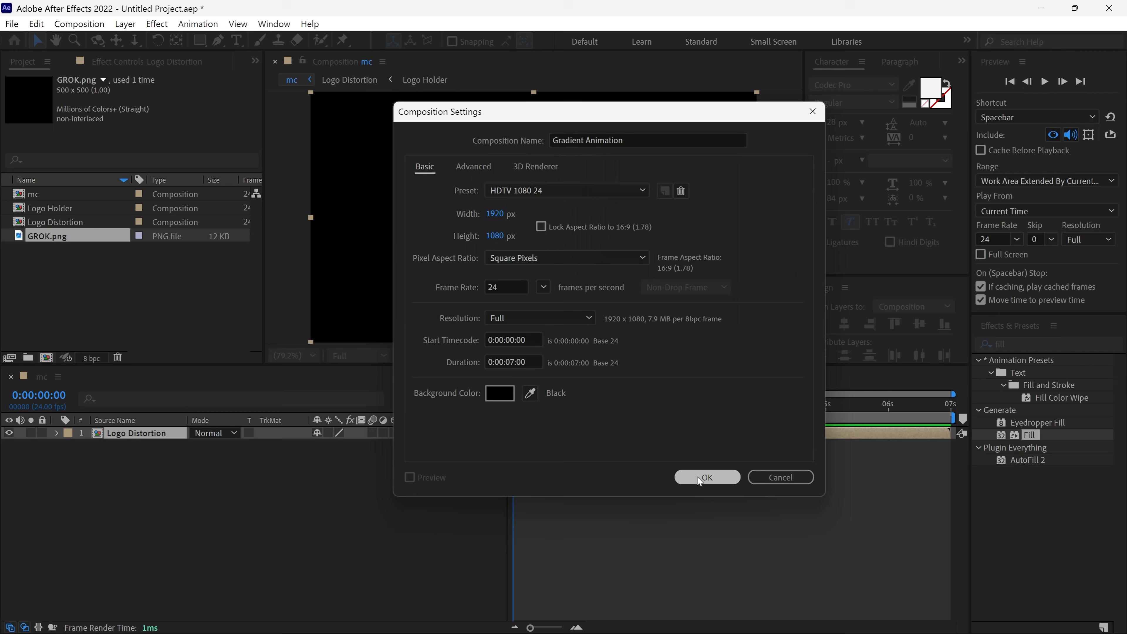
# Add a black, composition-sized solid named "EFFECT" to the Gradient Animation composition
pyautogui.rightClick(526, 252)
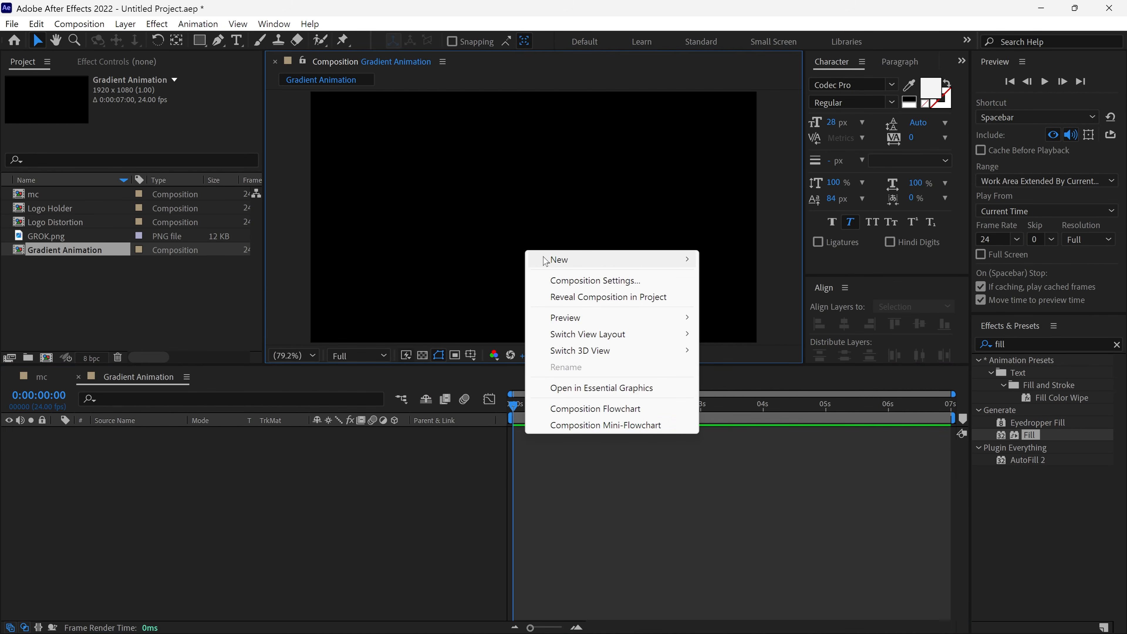
pyautogui.moveTo(547, 262)
pyautogui.click(738, 298)
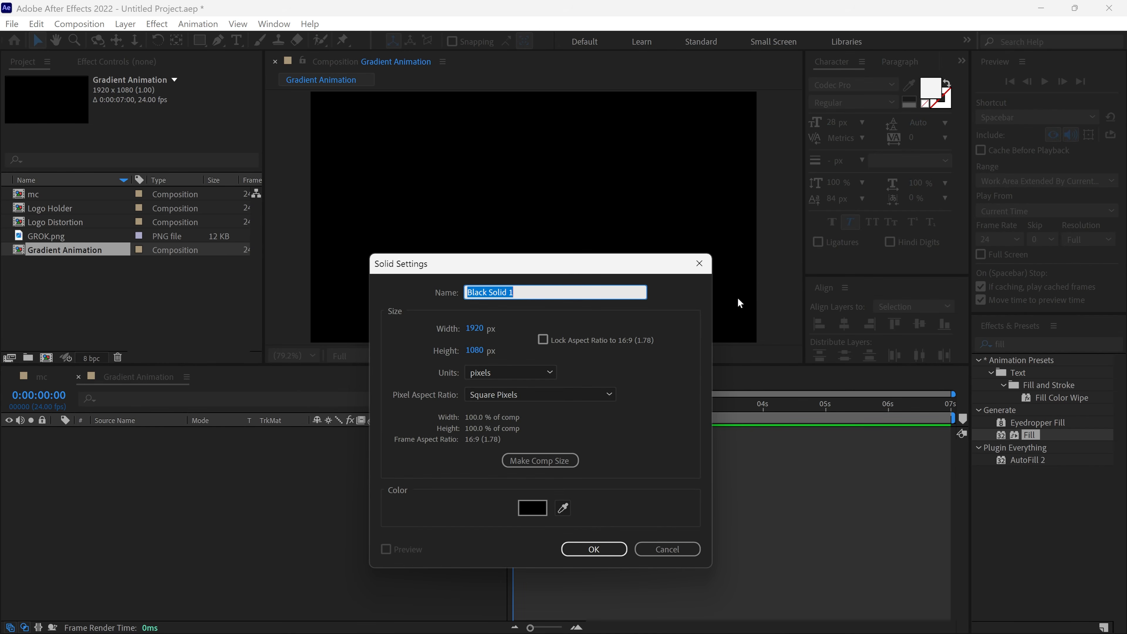
pyautogui.write('EFFECT')
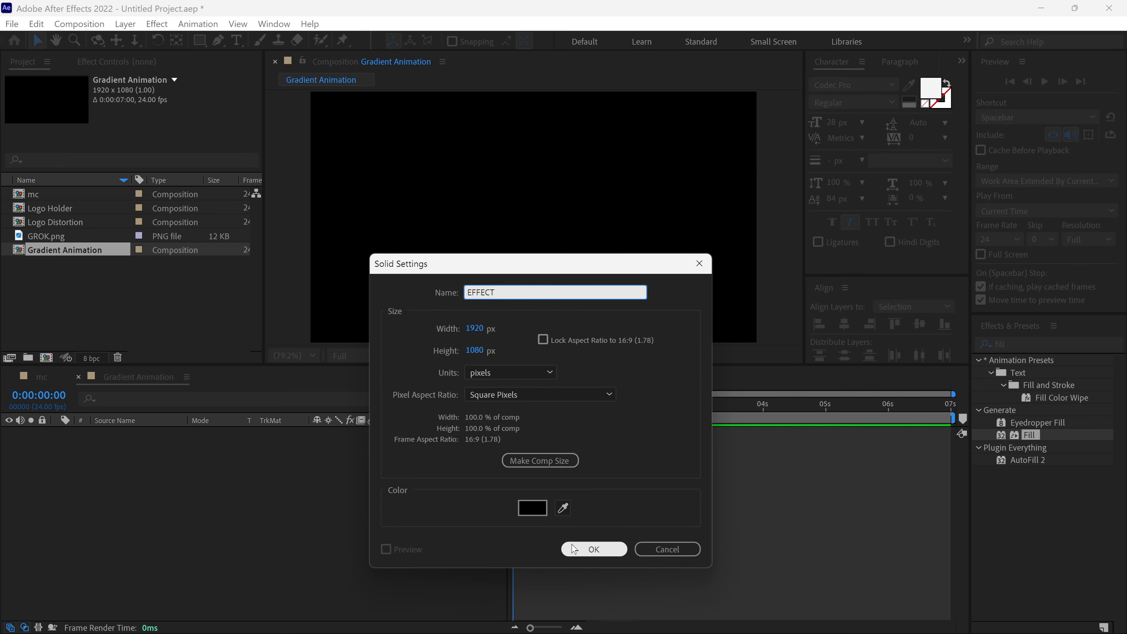
pyautogui.click(579, 549)
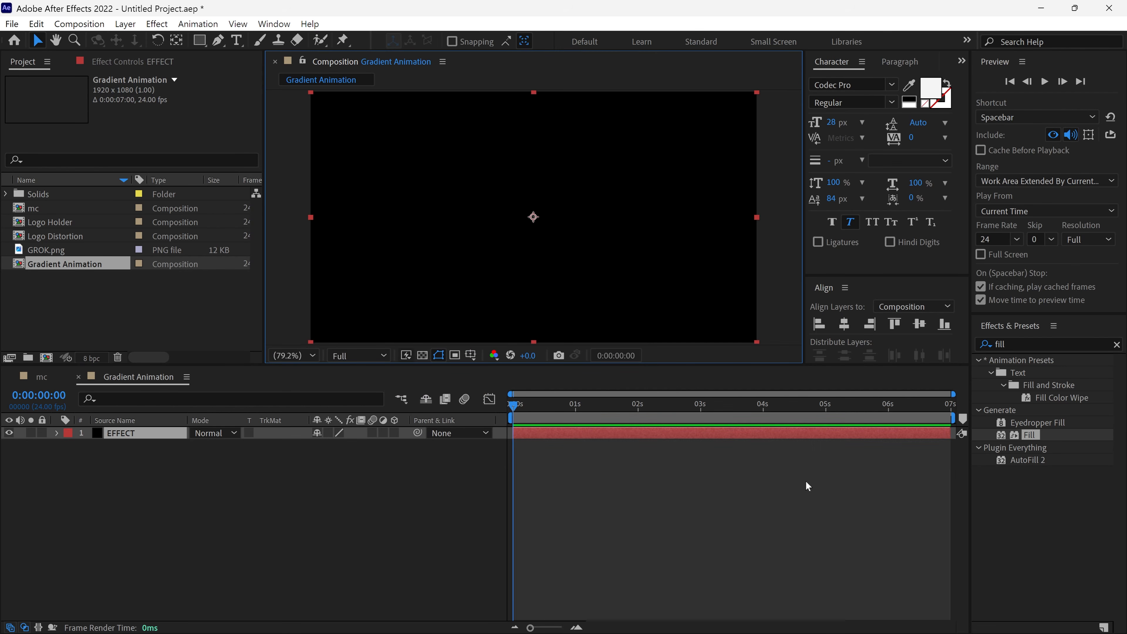
# Find the Gradient Ramp effect and apply it to the EFFECT solid
pyautogui.click(979, 351)
pyautogui.write('ramp')
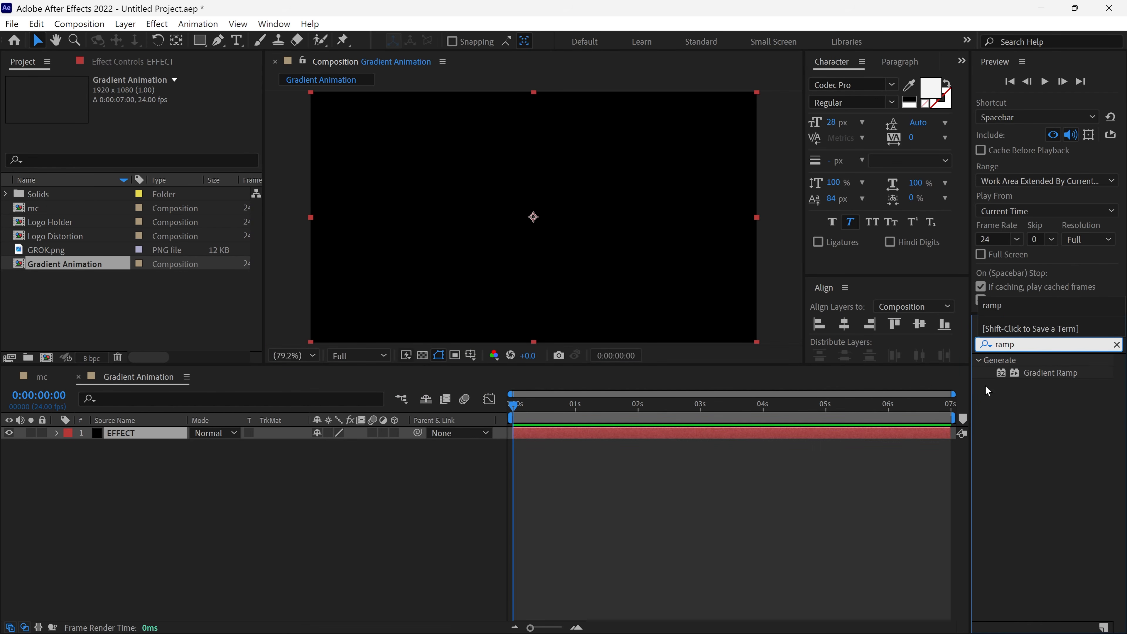
pyautogui.click(1046, 375)
pyautogui.moveTo(1046, 373); pyautogui.dragTo(539, 270)
# Find the Colorama effect and apply it to the EFFECT solid
pyautogui.click(1048, 345)
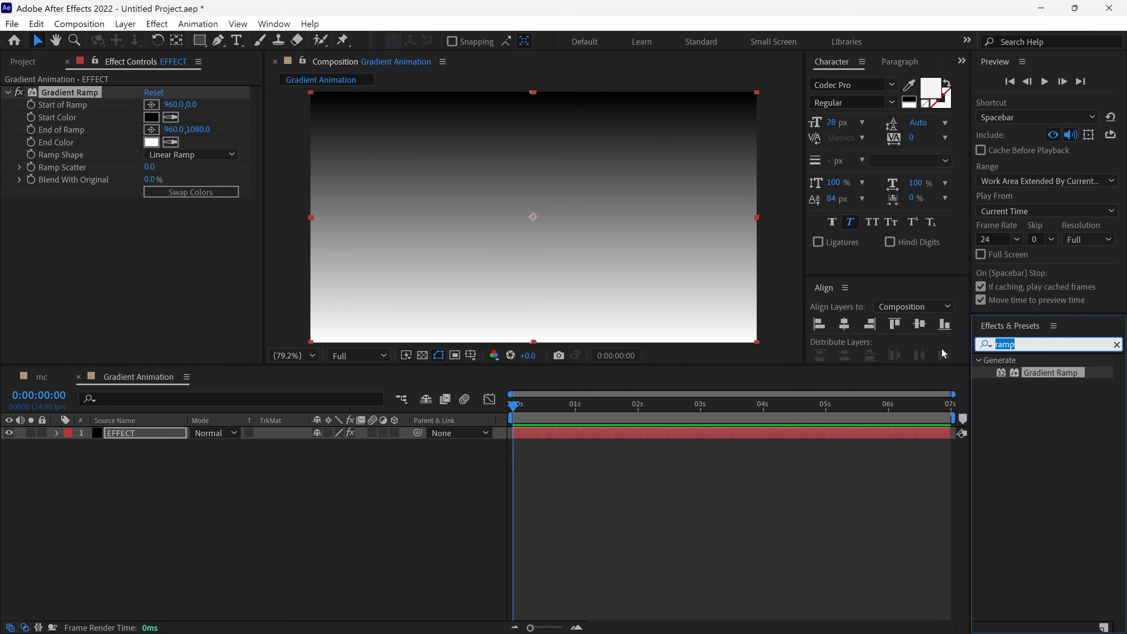
pyautogui.write('colorama')
pyautogui.click(1054, 375)
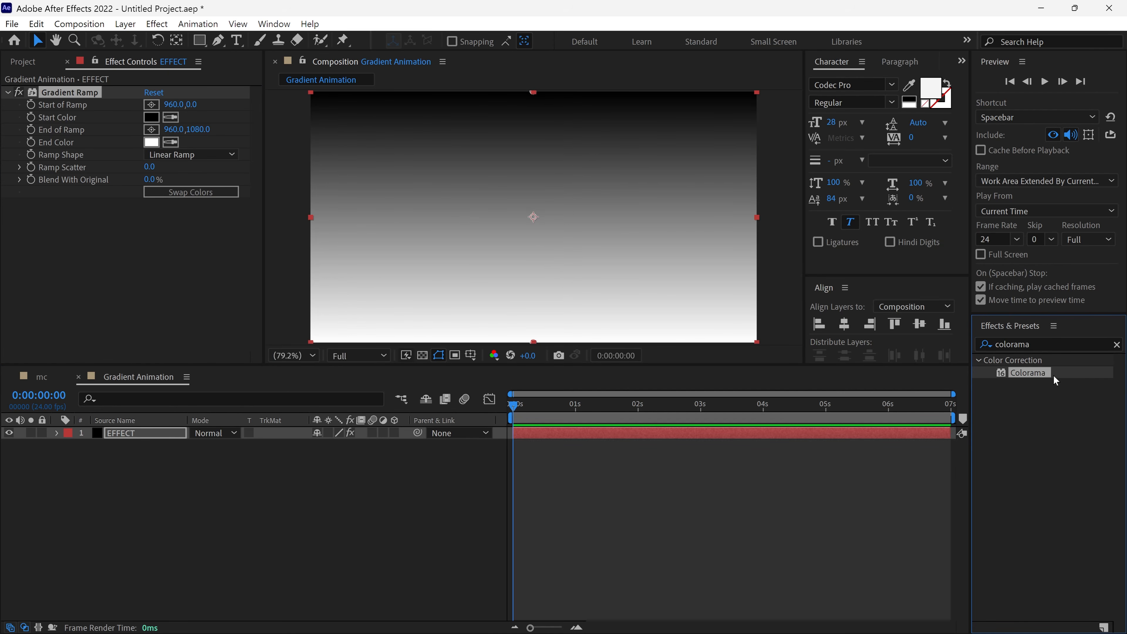
pyautogui.moveTo(1054, 375); pyautogui.dragTo(581, 311)
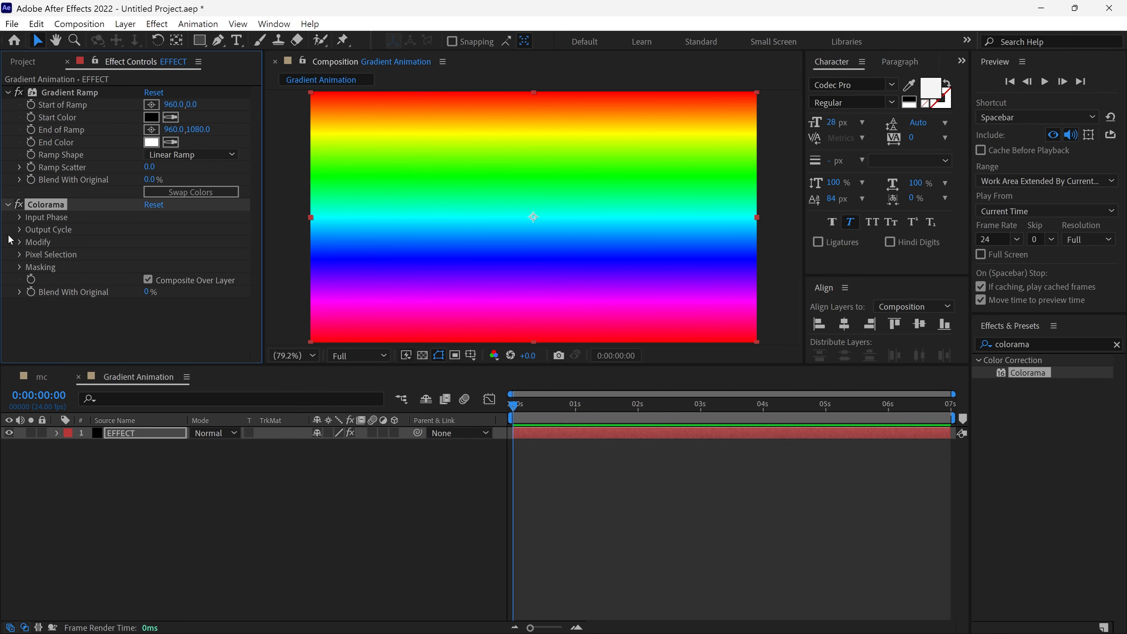
# Remove the cyan stop from Colorama's Output Cycle and lighten the blue stop to RGB 79, 79, 255
pyautogui.click(19, 233)
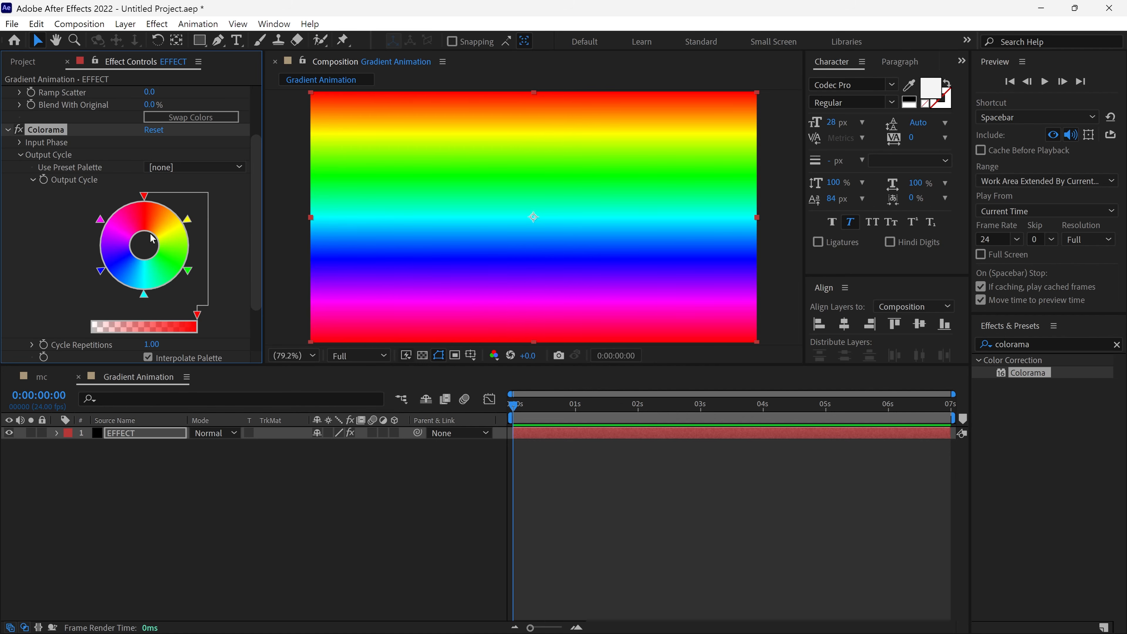
pyautogui.moveTo(144, 294); pyautogui.dragTo(220, 328)
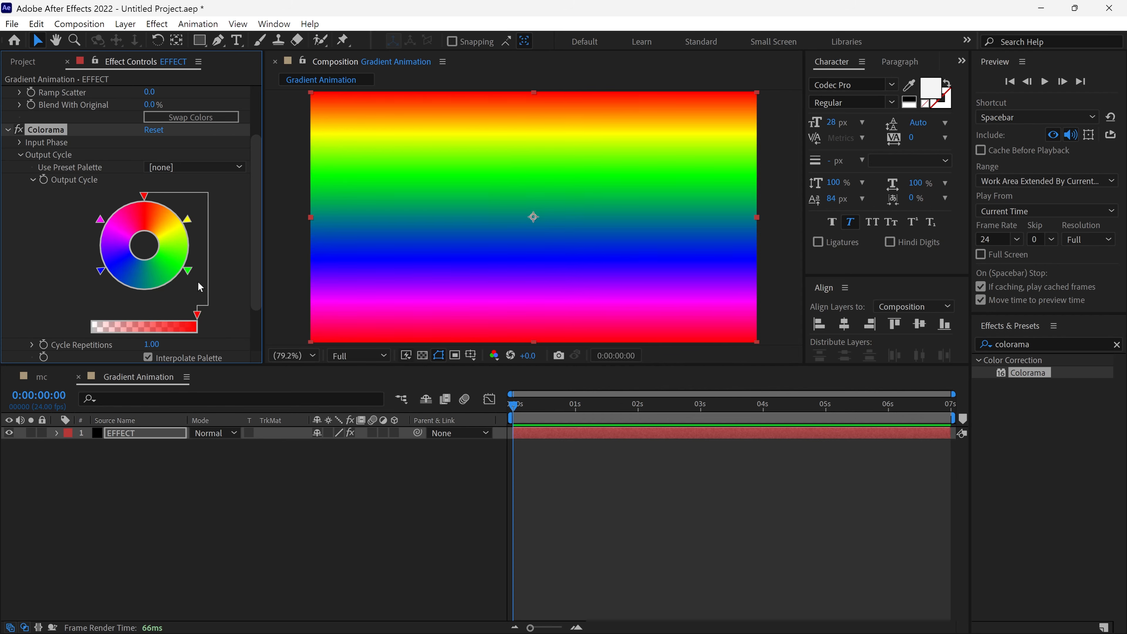
pyautogui.doubleClick(100, 271)
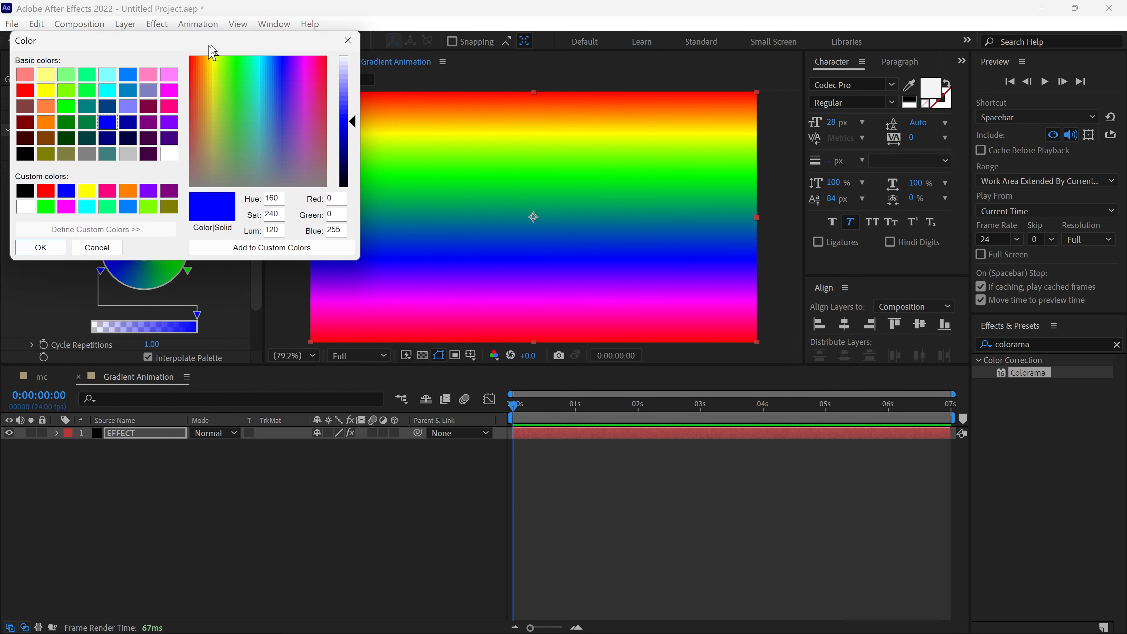
pyautogui.moveTo(211, 46); pyautogui.dragTo(550, 144)
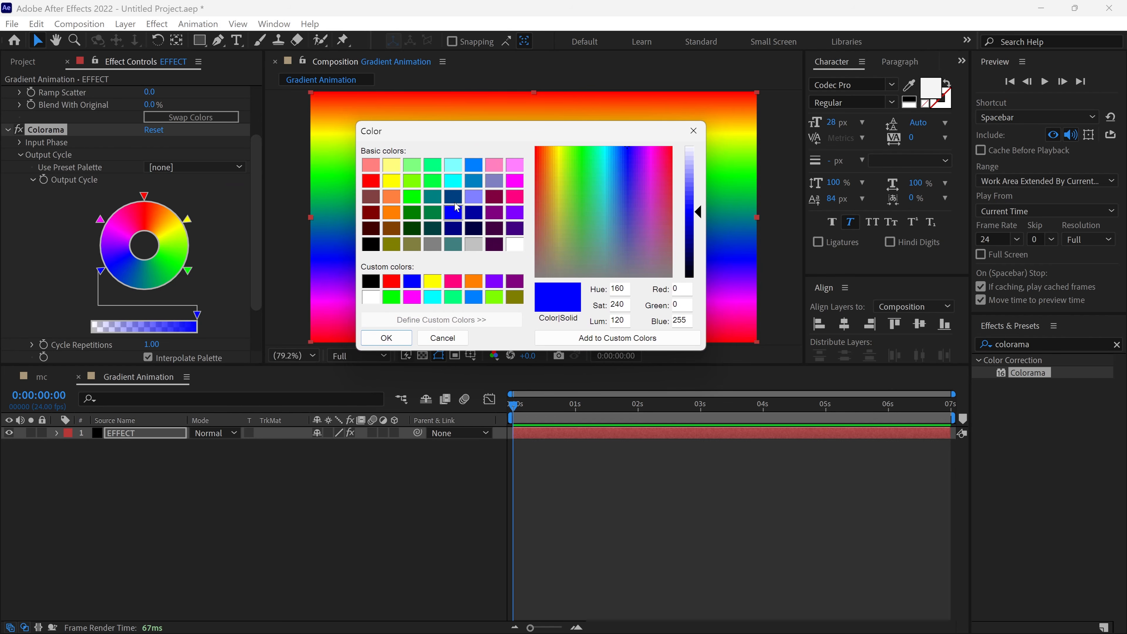
pyautogui.moveTo(700, 215)
pyautogui.mouseDown()
pyautogui.moveTo(699, 183)
pyautogui.moveTo(699, 198)
pyautogui.mouseUp()
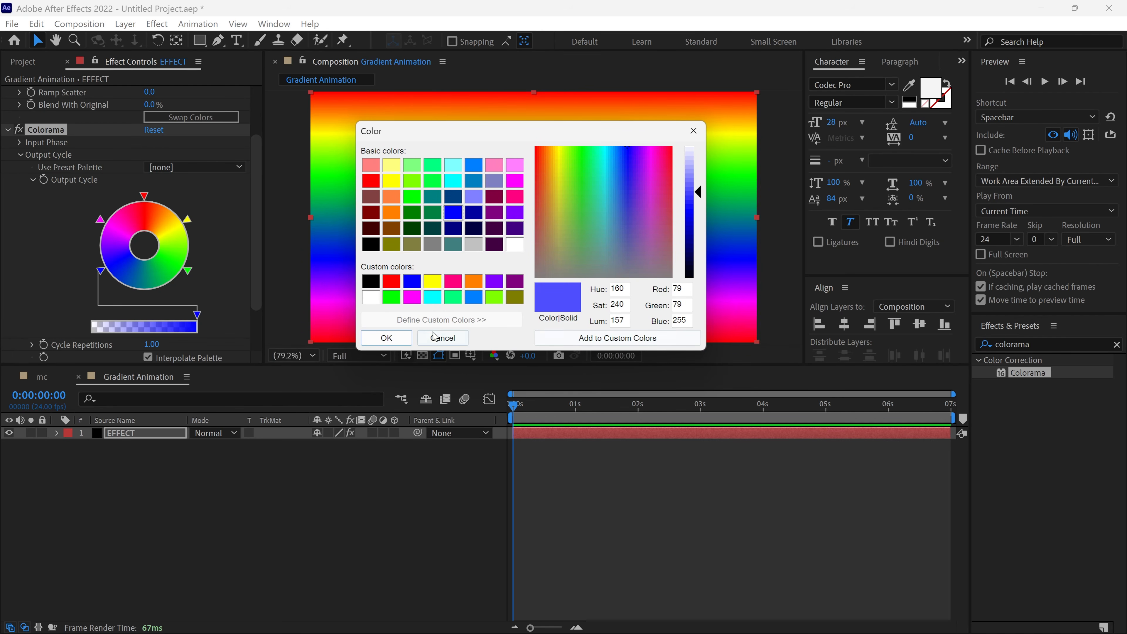
pyautogui.click(386, 338)
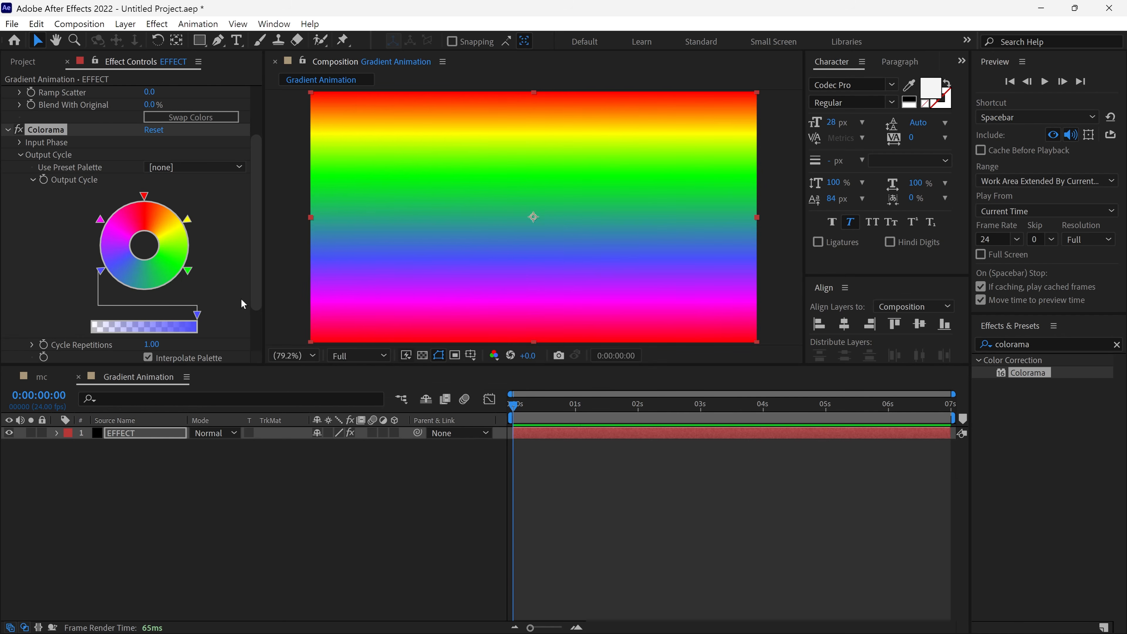
# Change the magenta stop in Colorama's Output Cycle to black
pyautogui.doubleClick(102, 223)
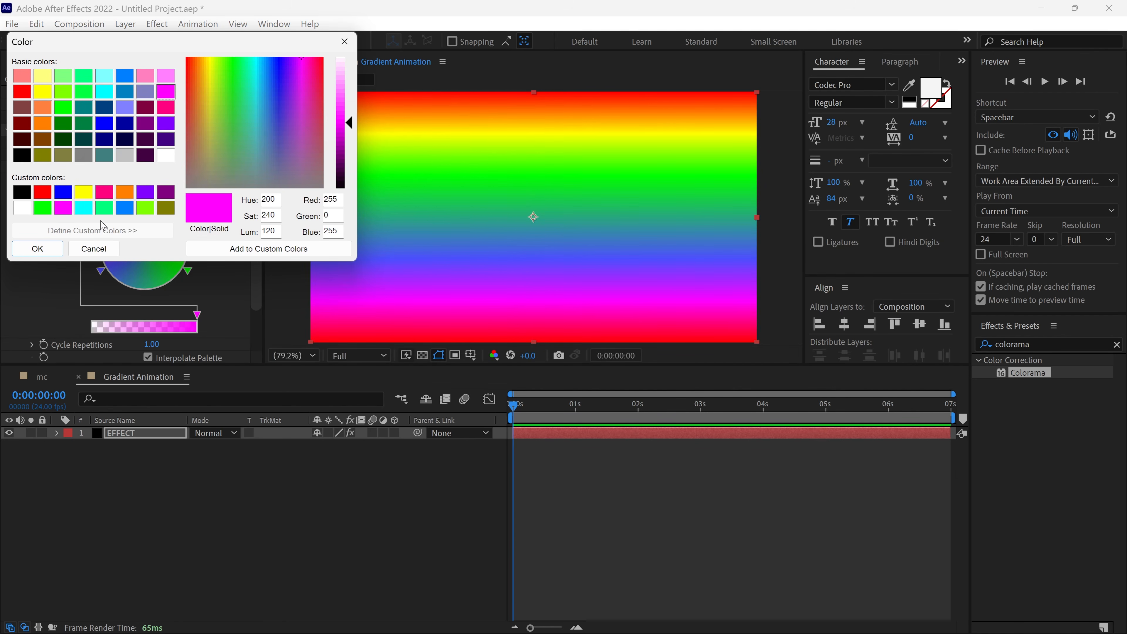
pyautogui.click(22, 192)
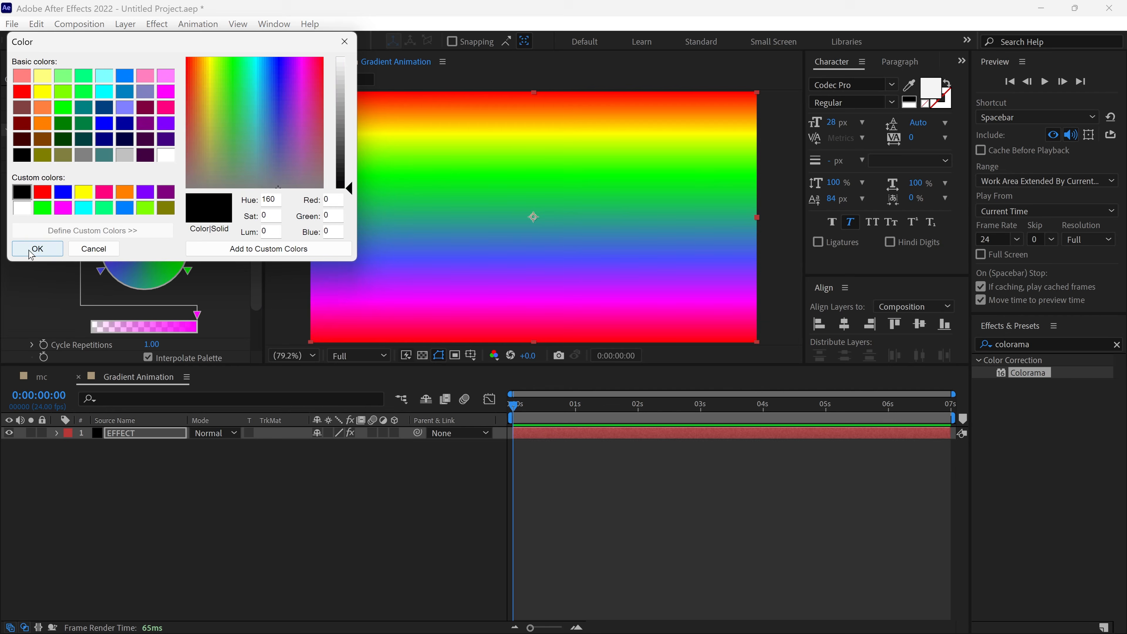
pyautogui.click(29, 249)
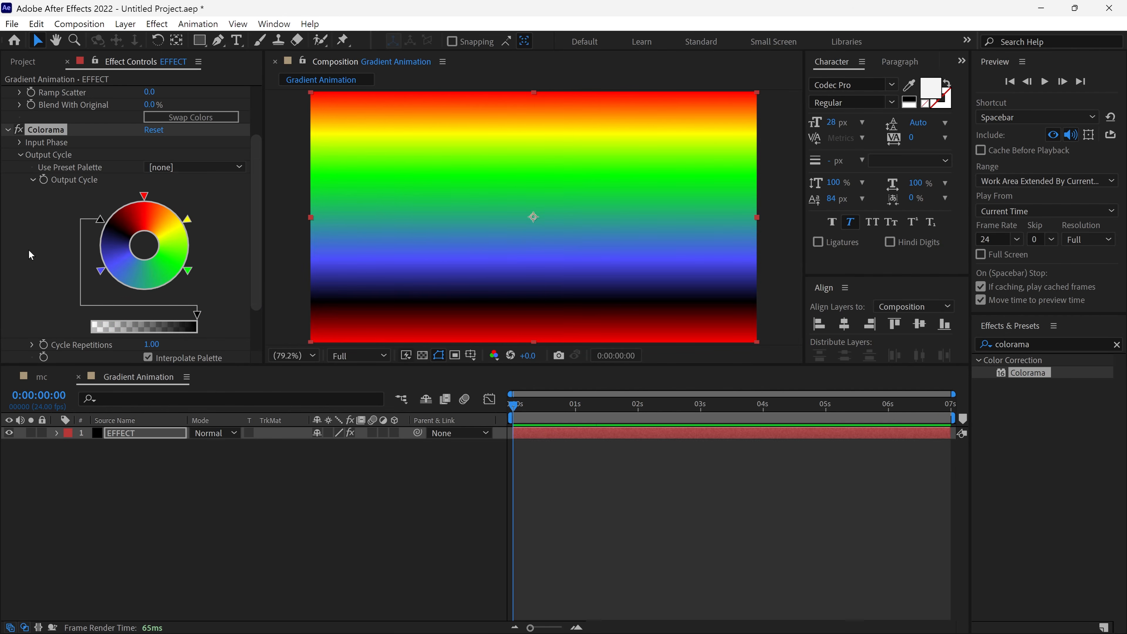
# Change the Output Cycle's green stop to white and shift the black stop closer to the red one
pyautogui.doubleClick(189, 271)
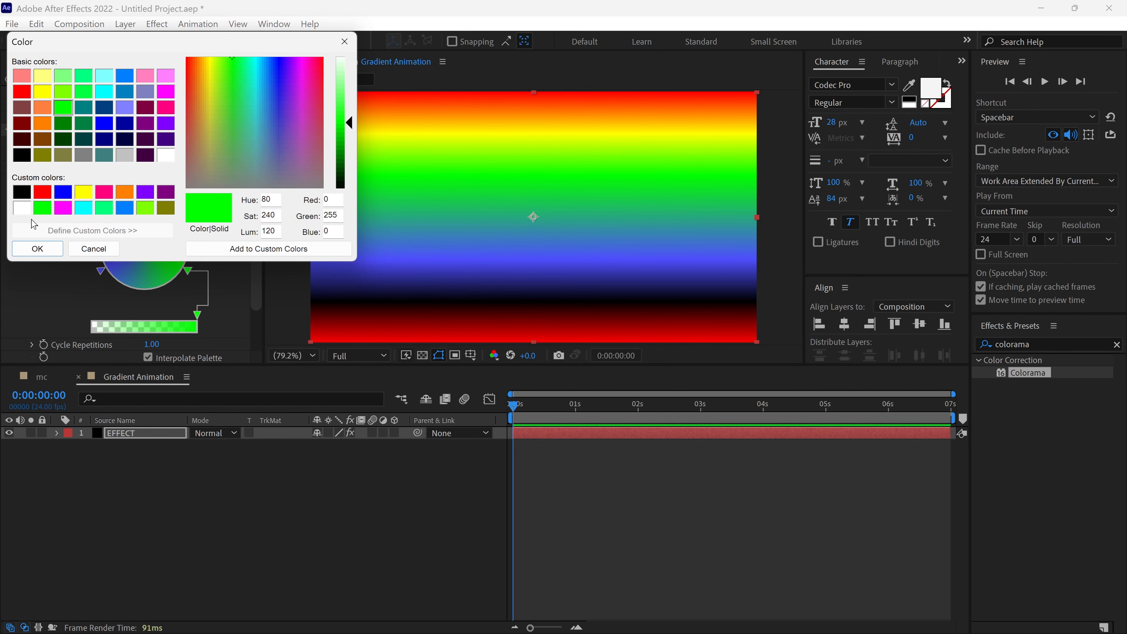
pyautogui.click(23, 207)
pyautogui.click(37, 248)
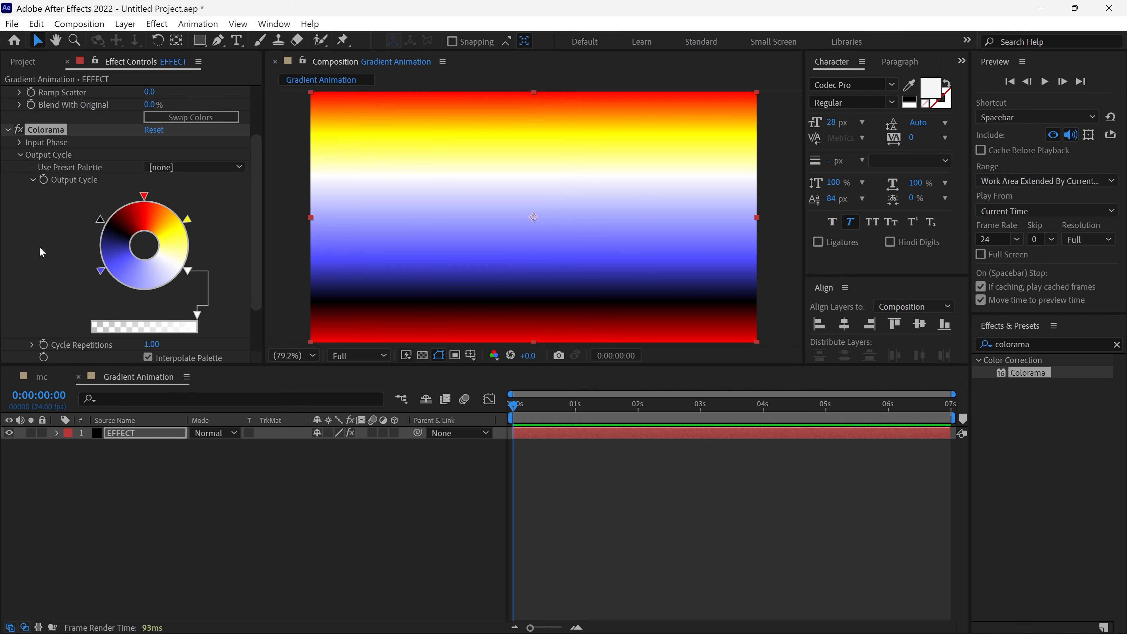
pyautogui.moveTo(101, 222); pyautogui.dragTo(121, 224)
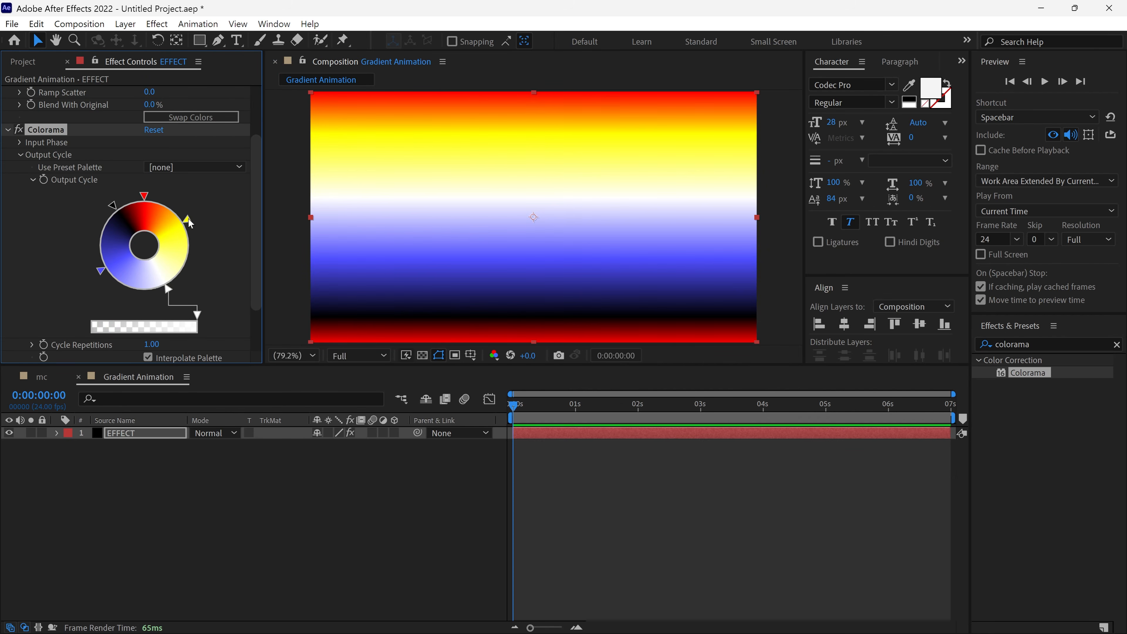
# Shift the red and yellow stops clockwise around Colorama's Output Cycle and nudge the white and blue stops slightly
pyautogui.moveTo(190, 221); pyautogui.dragTo(195, 246)
pyautogui.moveTo(147, 197); pyautogui.dragTo(164, 291)
pyautogui.moveTo(100, 271); pyautogui.dragTo(103, 275)
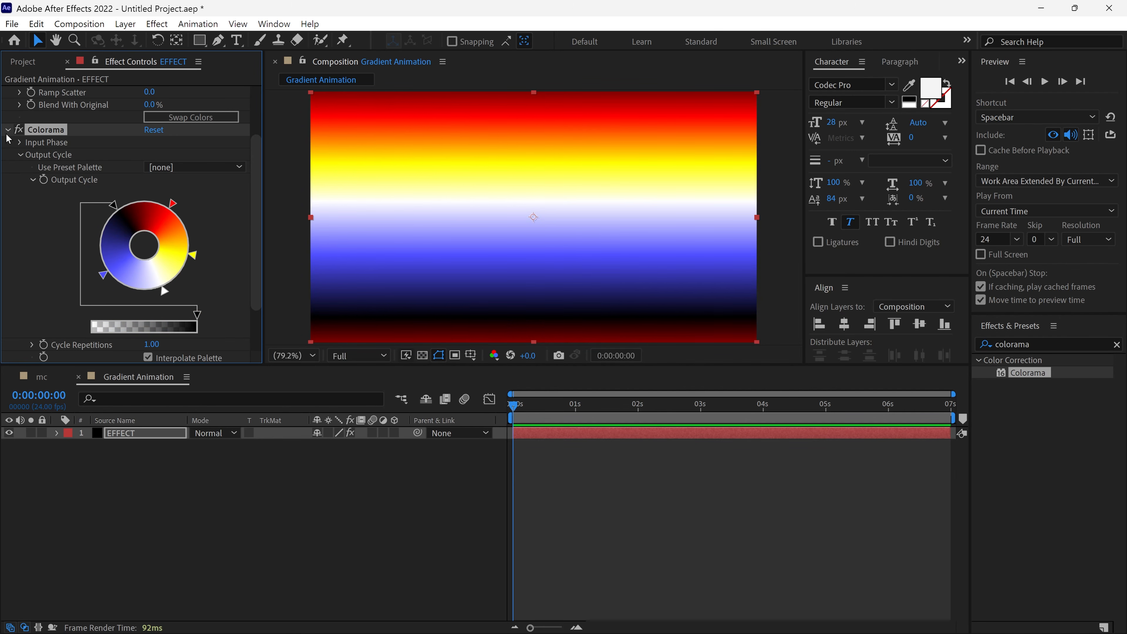
# Collapse Colorama, apply Turbulent Displace to the EFFECT solid and set its Size to 230
pyautogui.click(7, 129)
pyautogui.click(976, 342)
pyautogui.write('turbu')
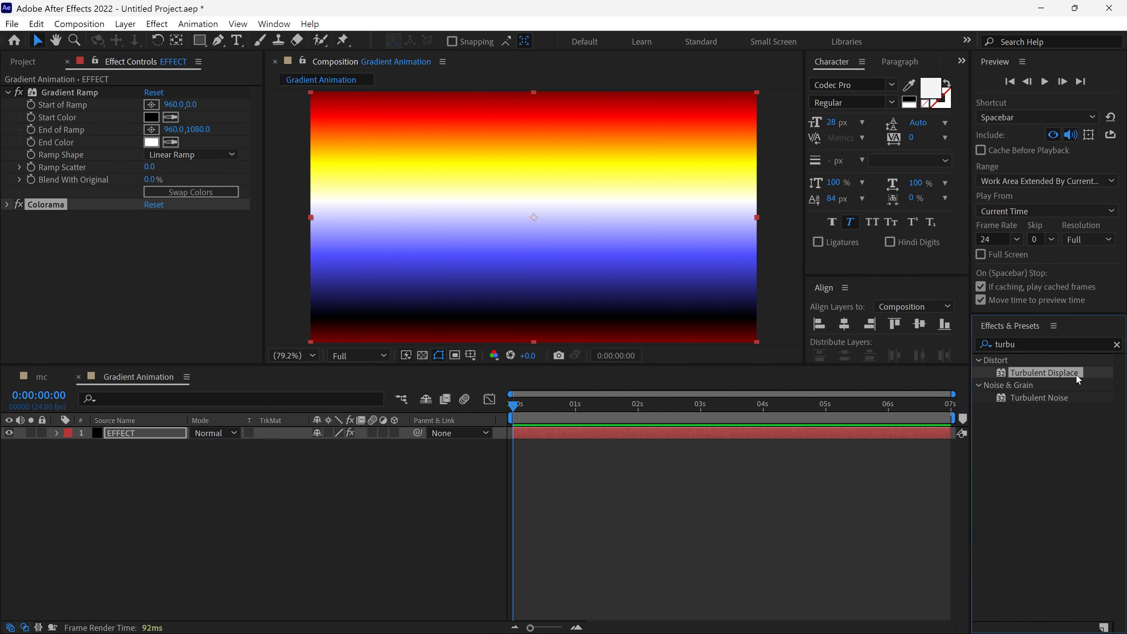
pyautogui.moveTo(1074, 374); pyautogui.dragTo(226, 292)
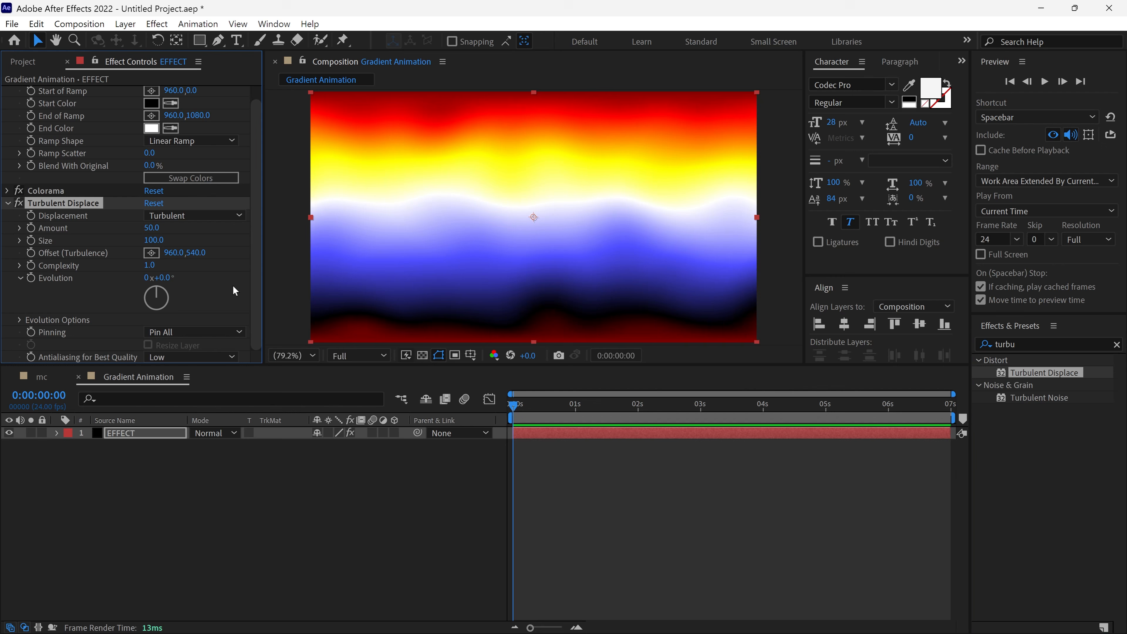
pyautogui.moveTo(154, 239); pyautogui.dragTo(248, 248)
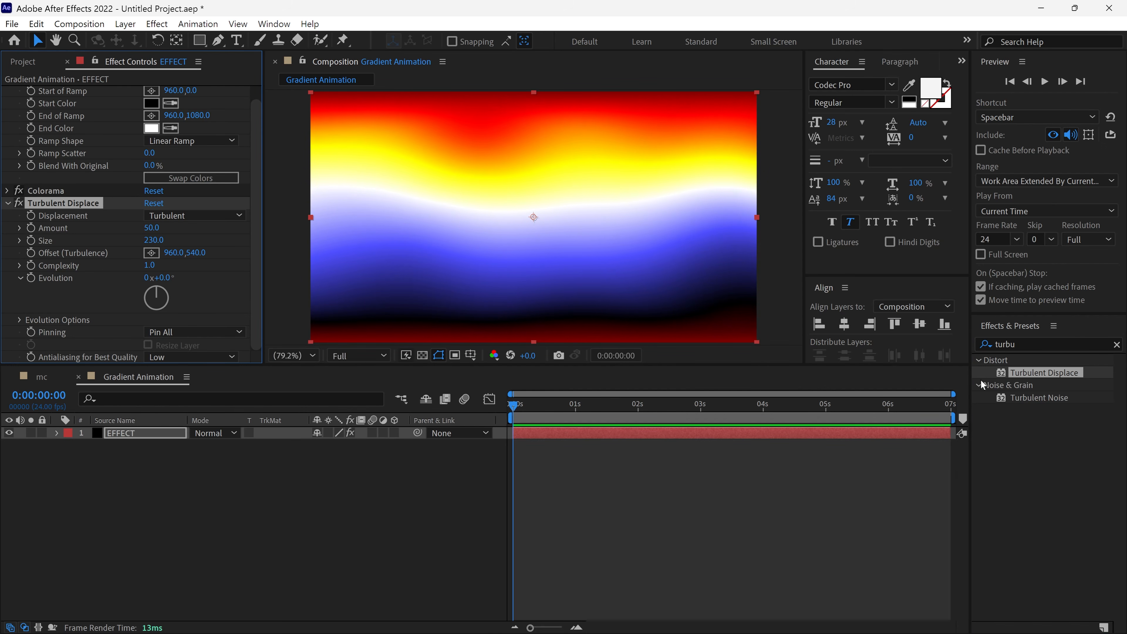
# Apply Fast Box Blur to the EFFECT solid and set its Blur Radius to 30
pyautogui.click(986, 348)
pyautogui.write('fast')
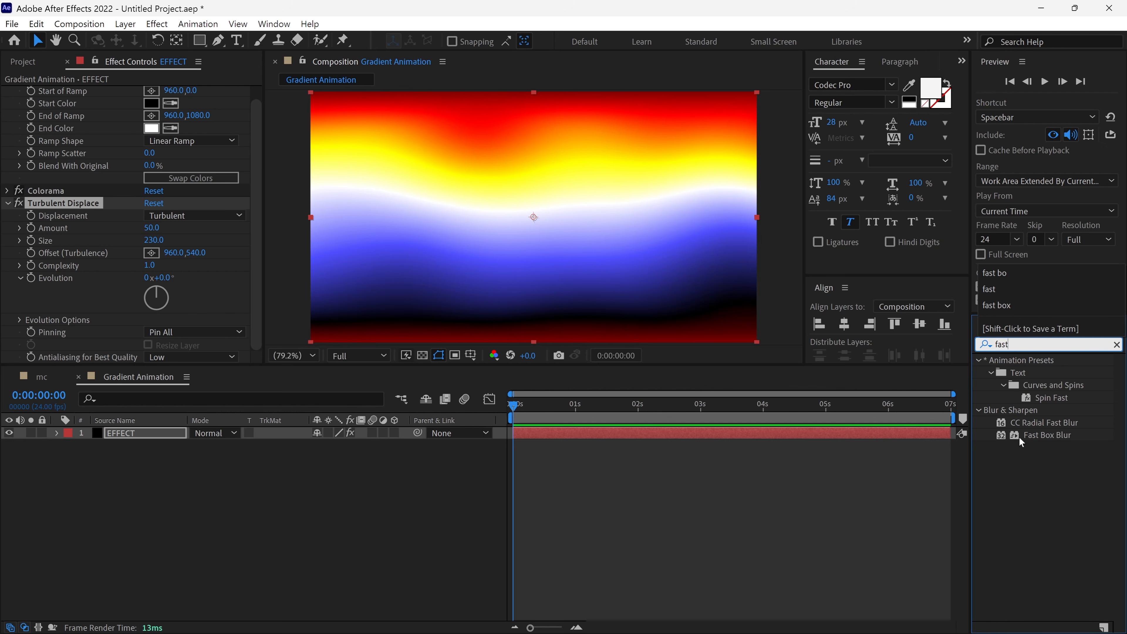
pyautogui.moveTo(1020, 438); pyautogui.dragTo(572, 290)
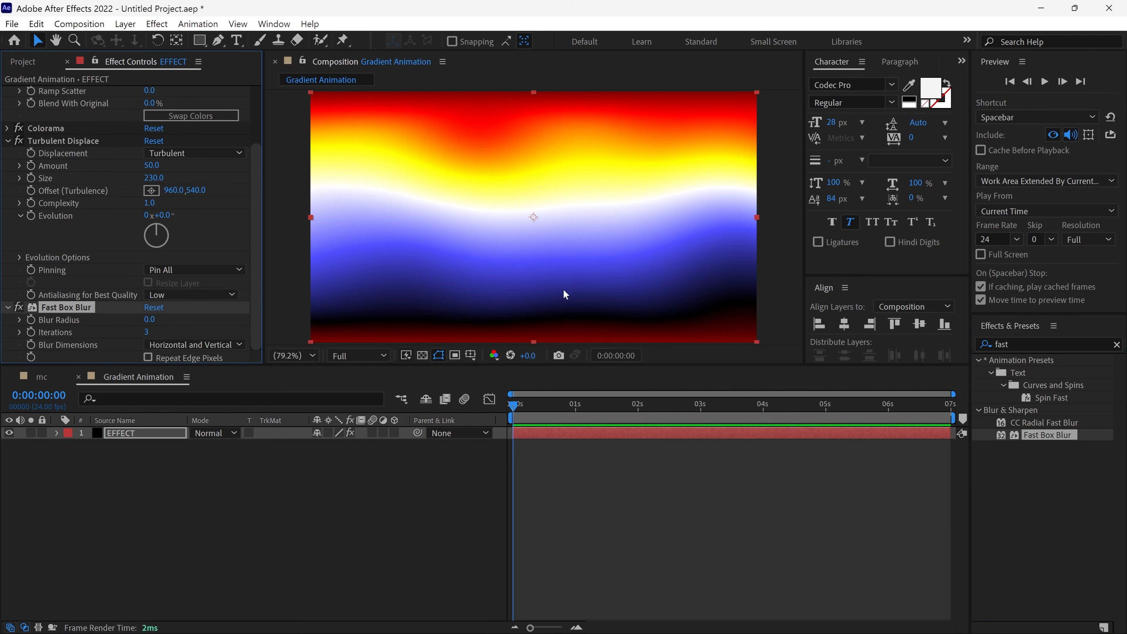
pyautogui.moveTo(162, 323); pyautogui.dragTo(190, 323)
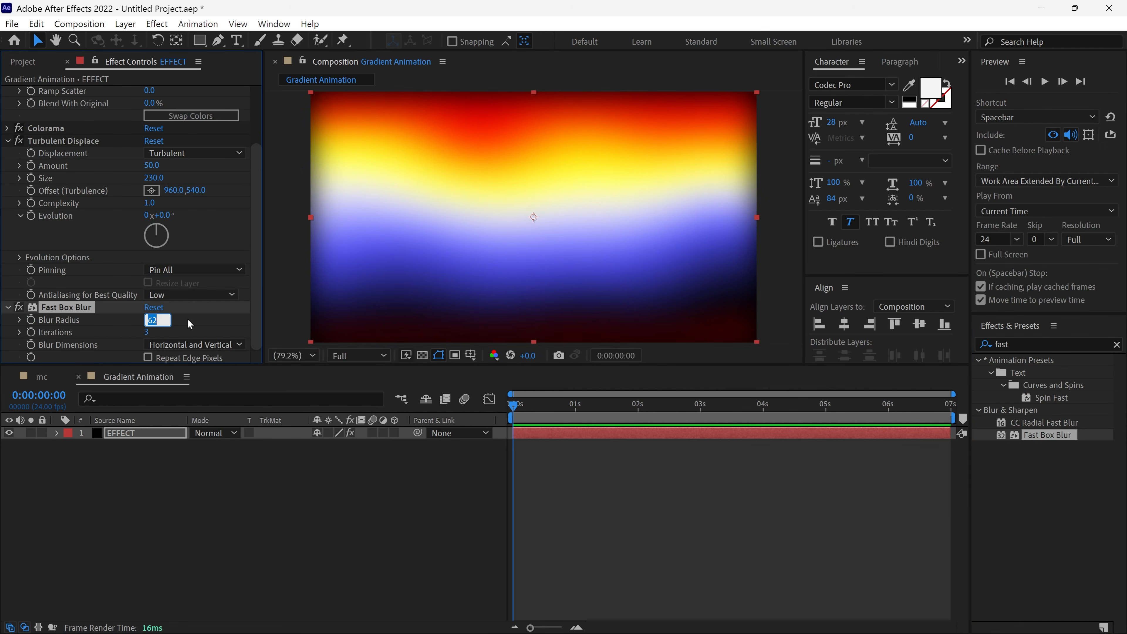
pyautogui.write('30')
pyautogui.press('Return')
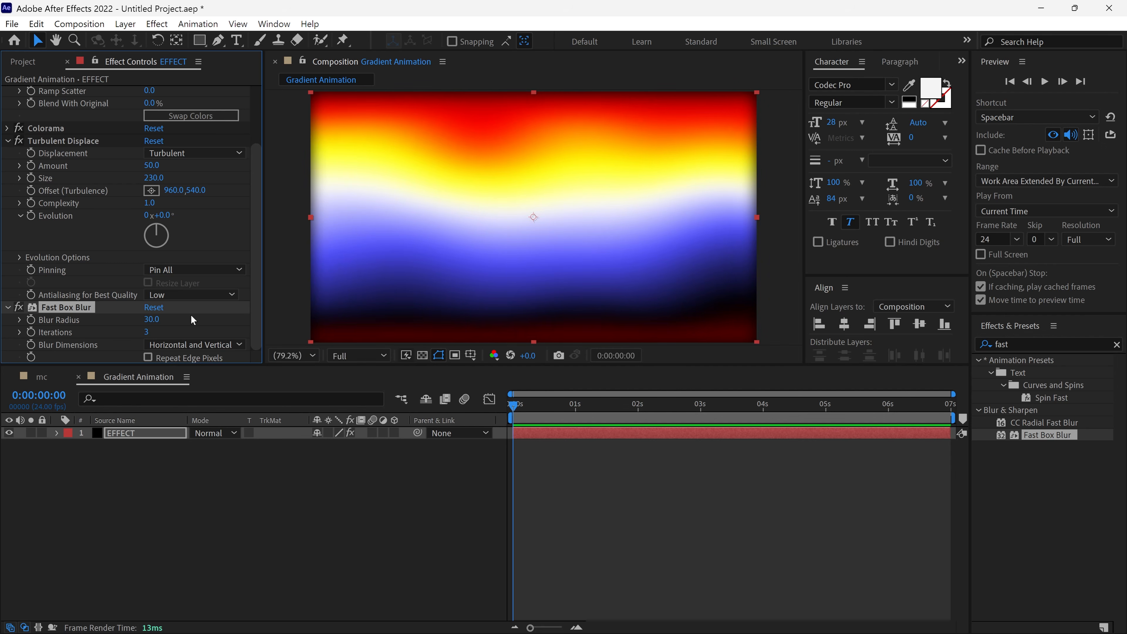
# Collapse all of the EFFECT solid's effects, leaving only Colorama and its Input Phase settings expanded
pyautogui.moveTo(513, 406); pyautogui.dragTo(488, 455)
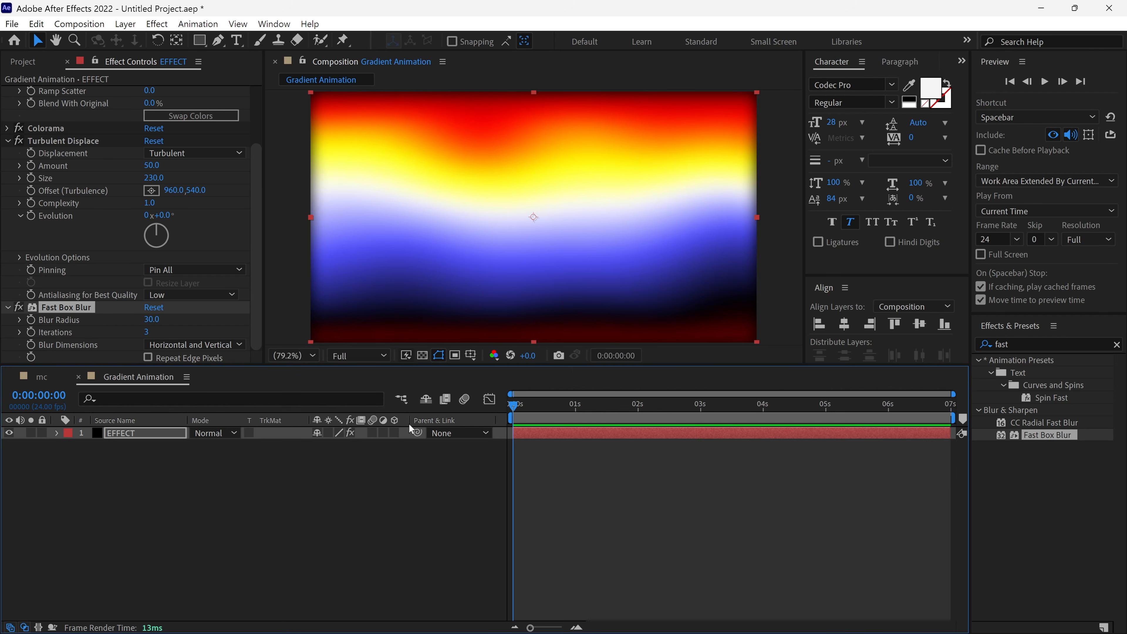
pyautogui.click(57, 142)
pyautogui.hotkey('ctrl', 'a')
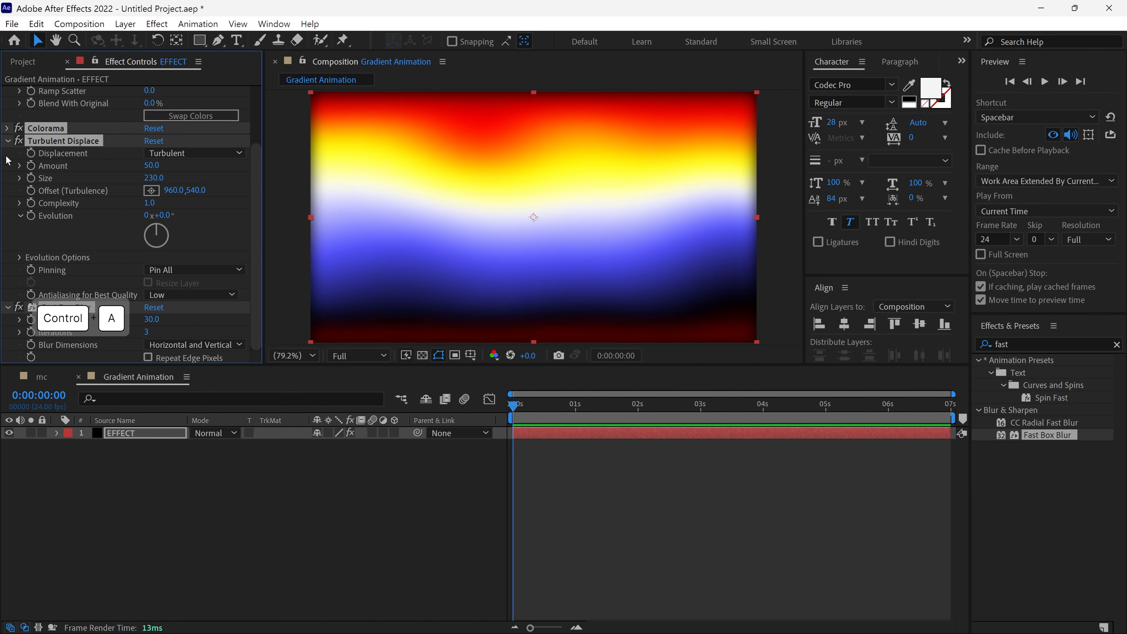
pyautogui.click(8, 141)
pyautogui.click(185, 278)
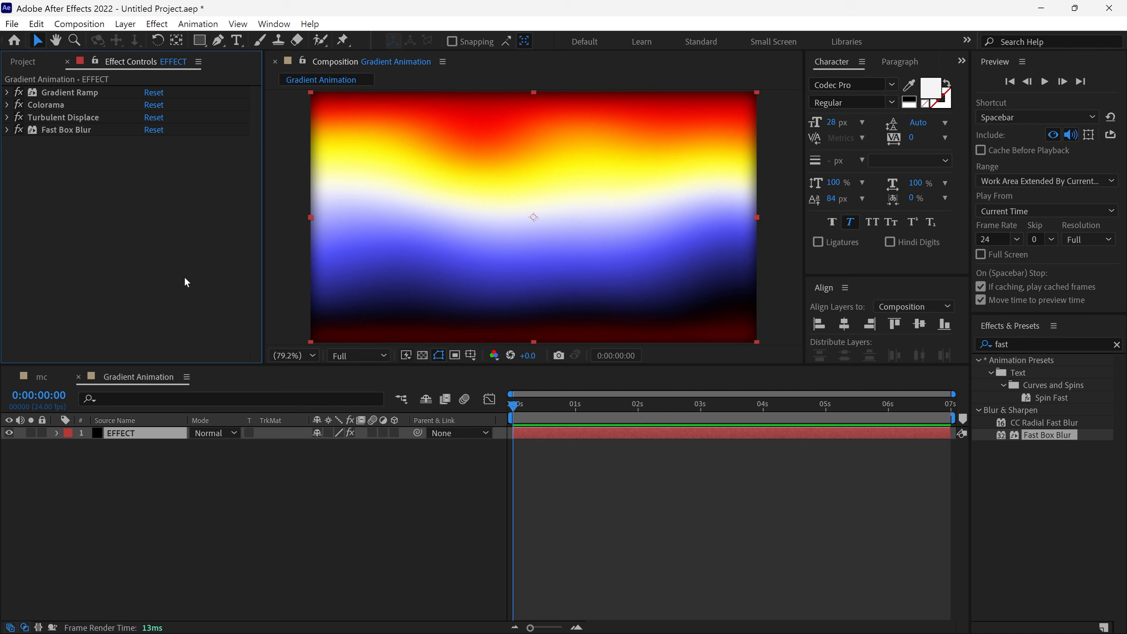
pyautogui.click(7, 105)
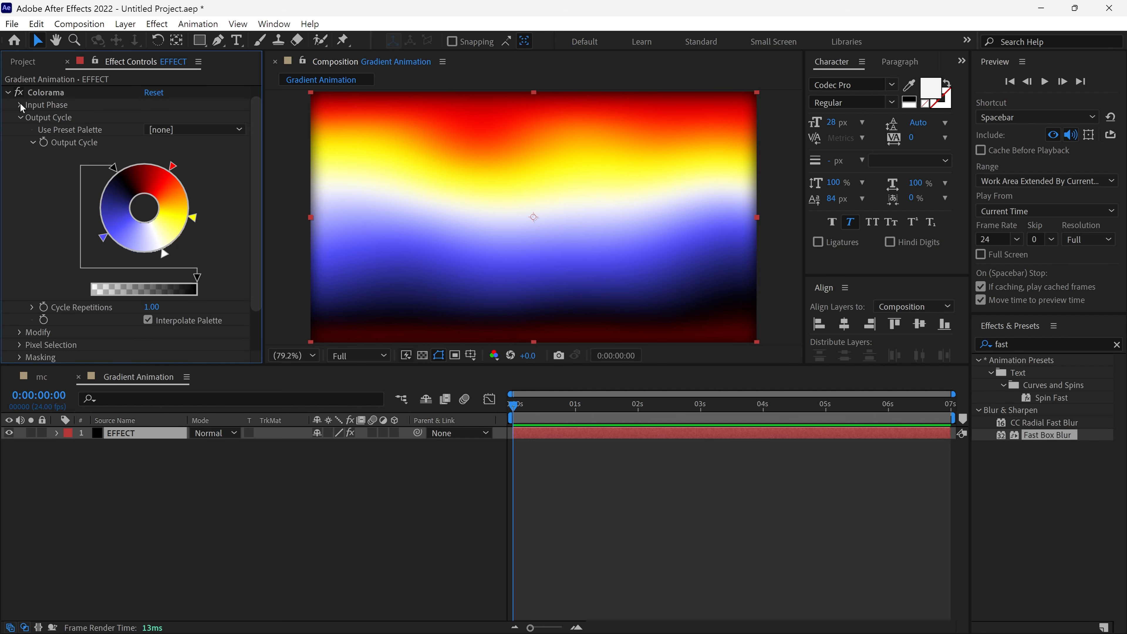
pyautogui.click(20, 106)
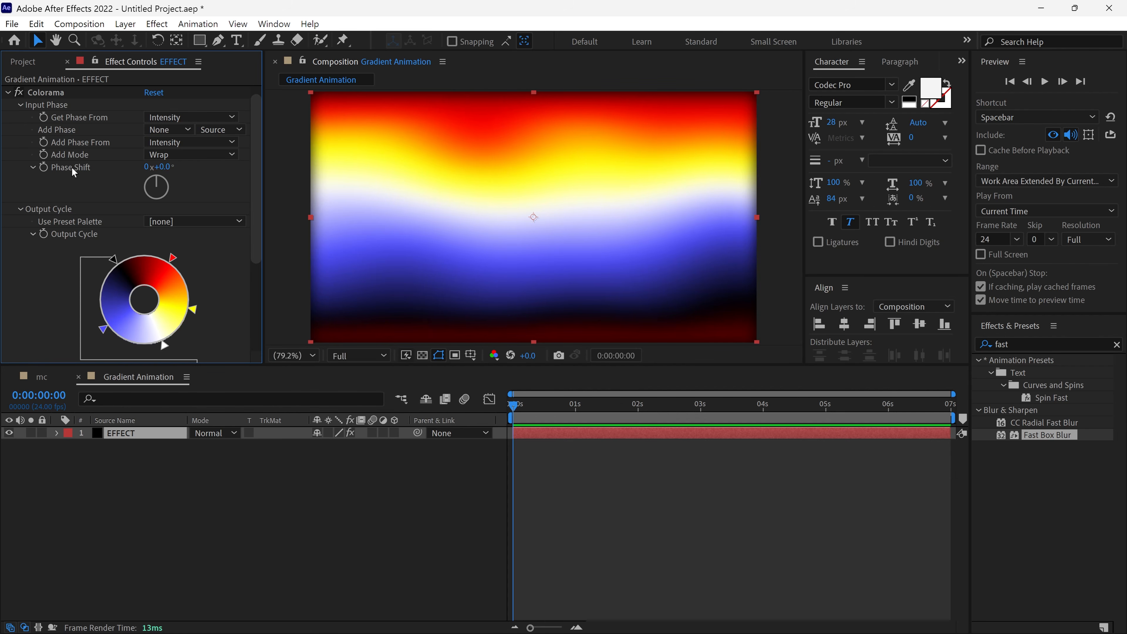
# Try a Phase Shift of 123° in Colorama and undo it
pyautogui.moveTo(158, 166); pyautogui.dragTo(251, 168)
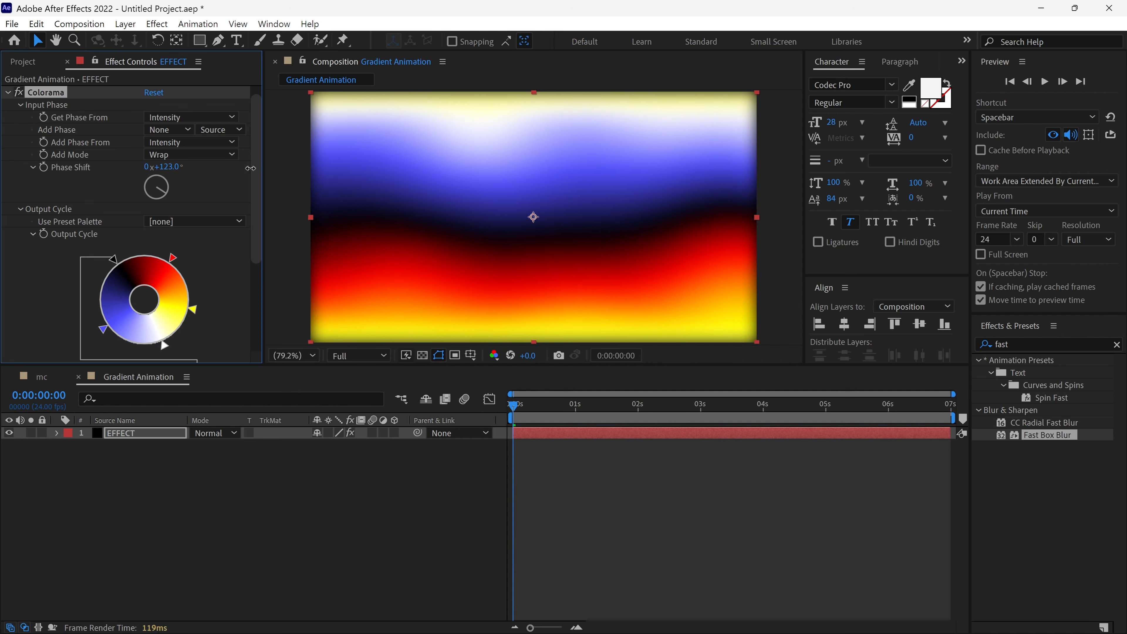
pyautogui.hotkey('ctrl', 'z')
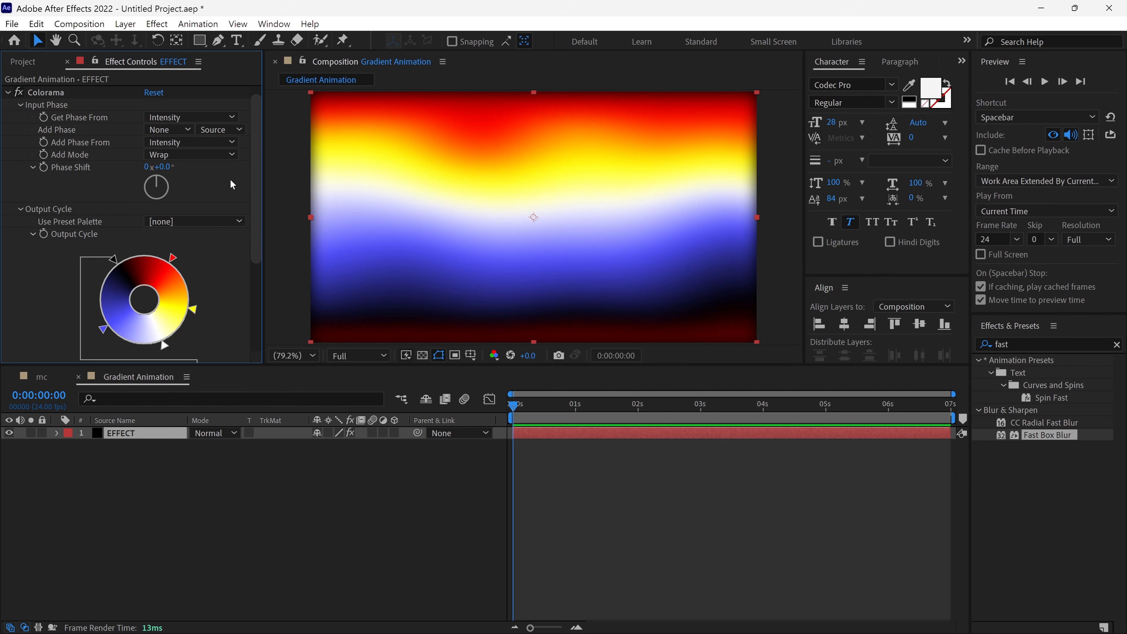
# Animate Colorama's Phase Shift with the expression time*360/3
pyautogui.press('alt')
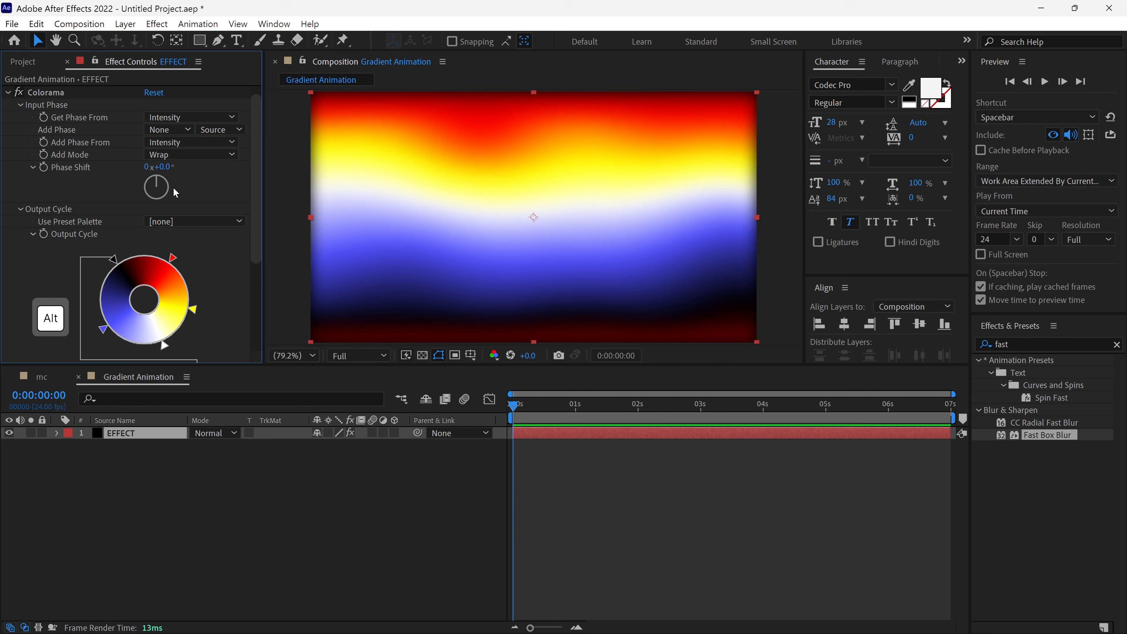
pyautogui.keyDown('alt'); pyautogui.click(42, 169); pyautogui.keyUp('alt')
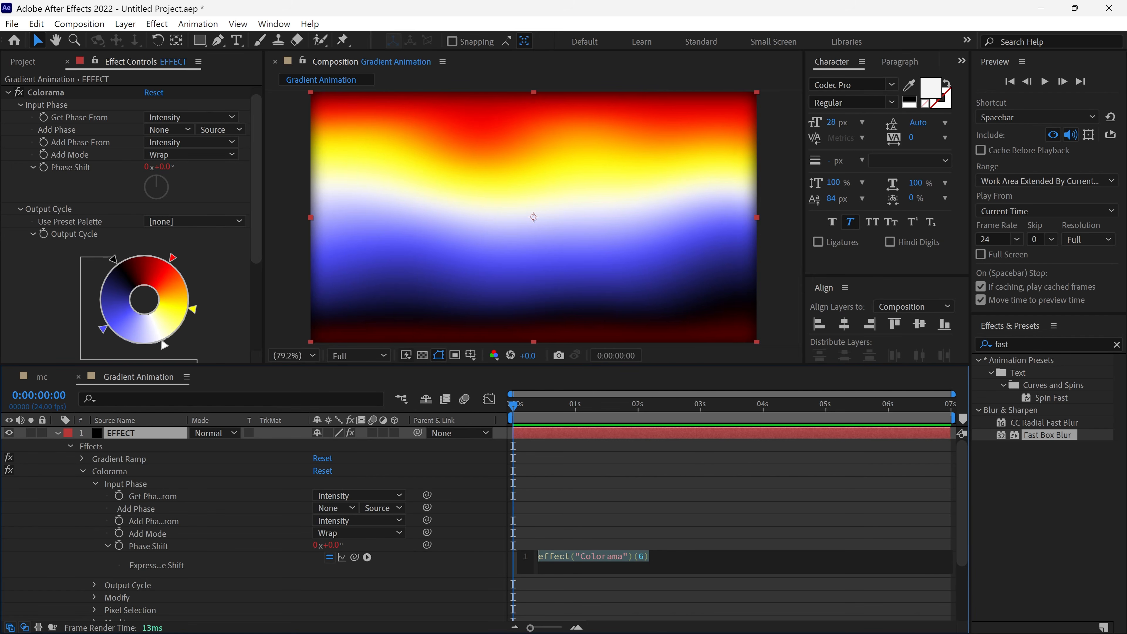
pyautogui.write('time')
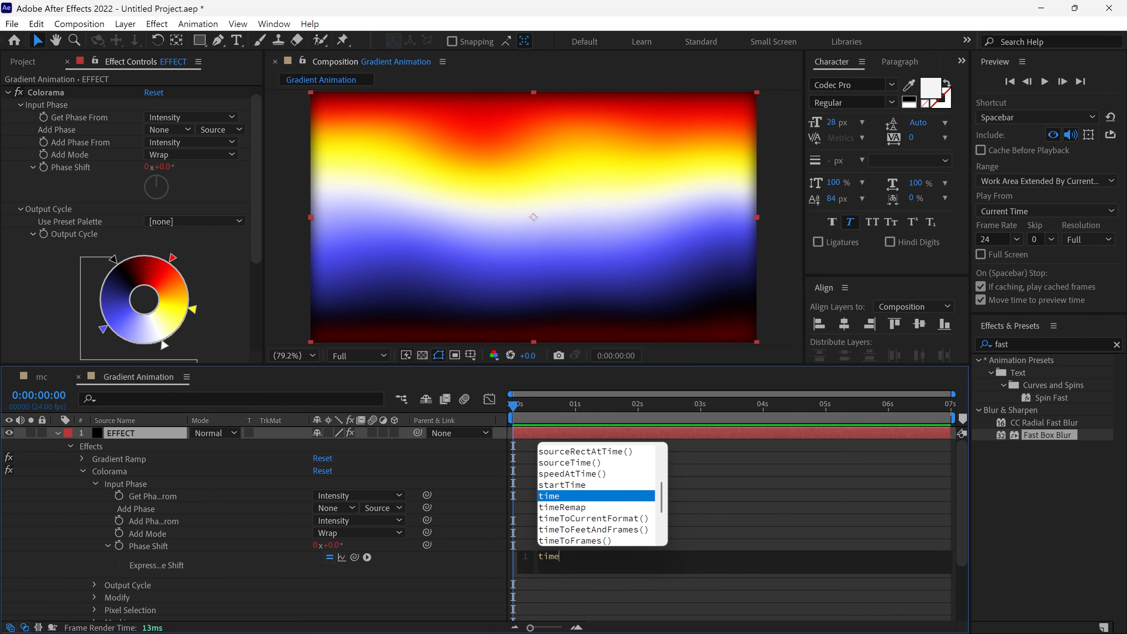
pyautogui.write('*360/3')
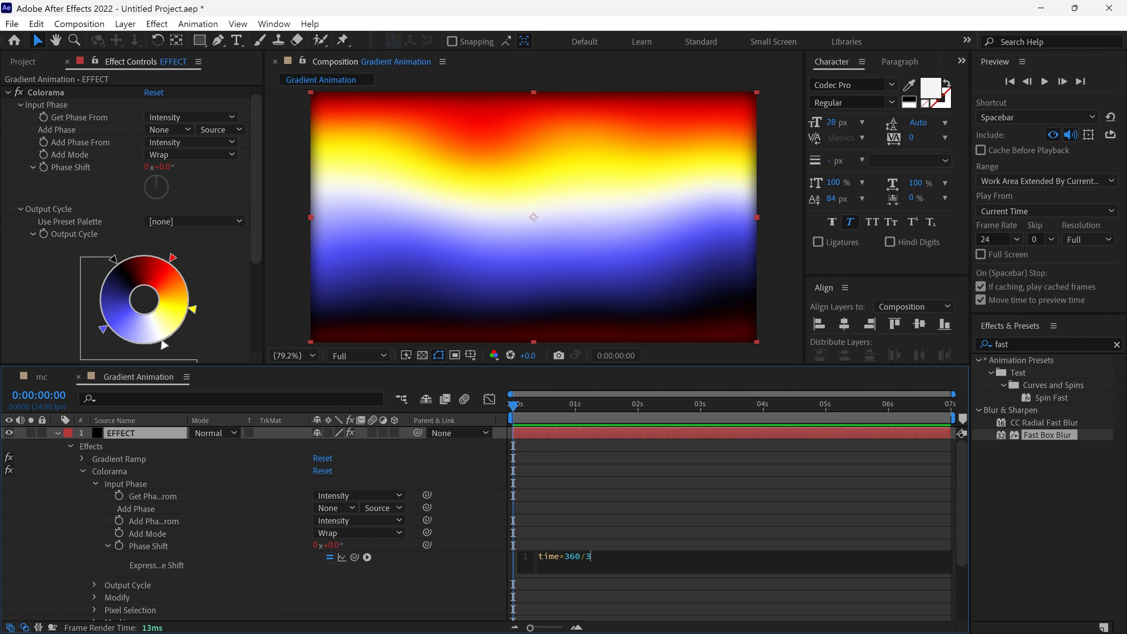
pyautogui.click(534, 522)
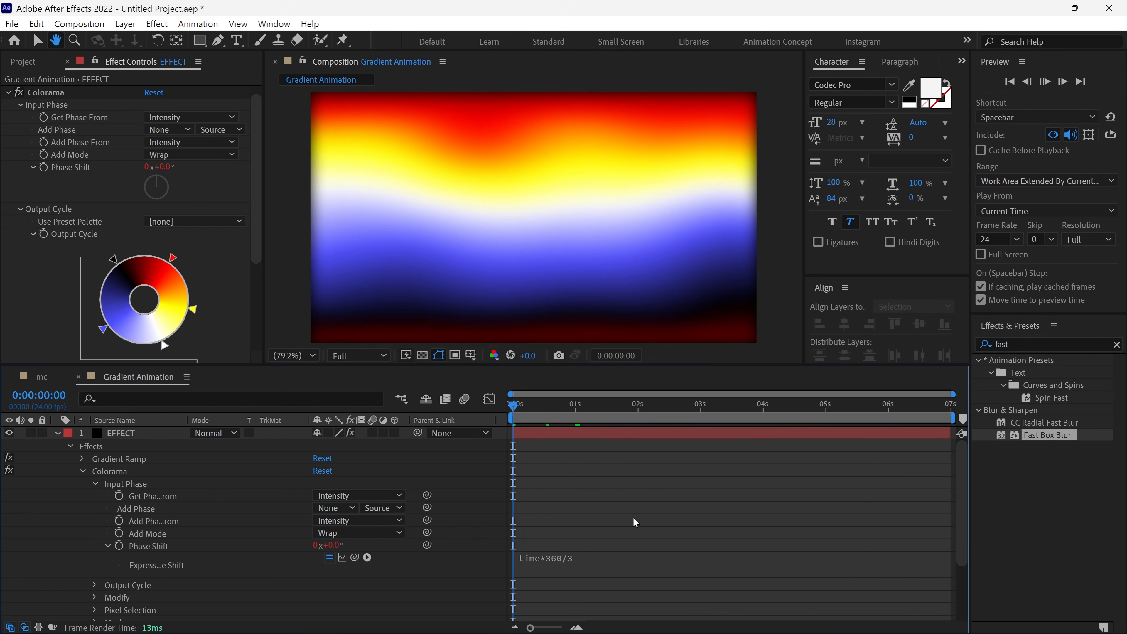
# Preview the gradient animation, return to the first frame and collapse the EFFECT layer's properties
pyautogui.press('space')
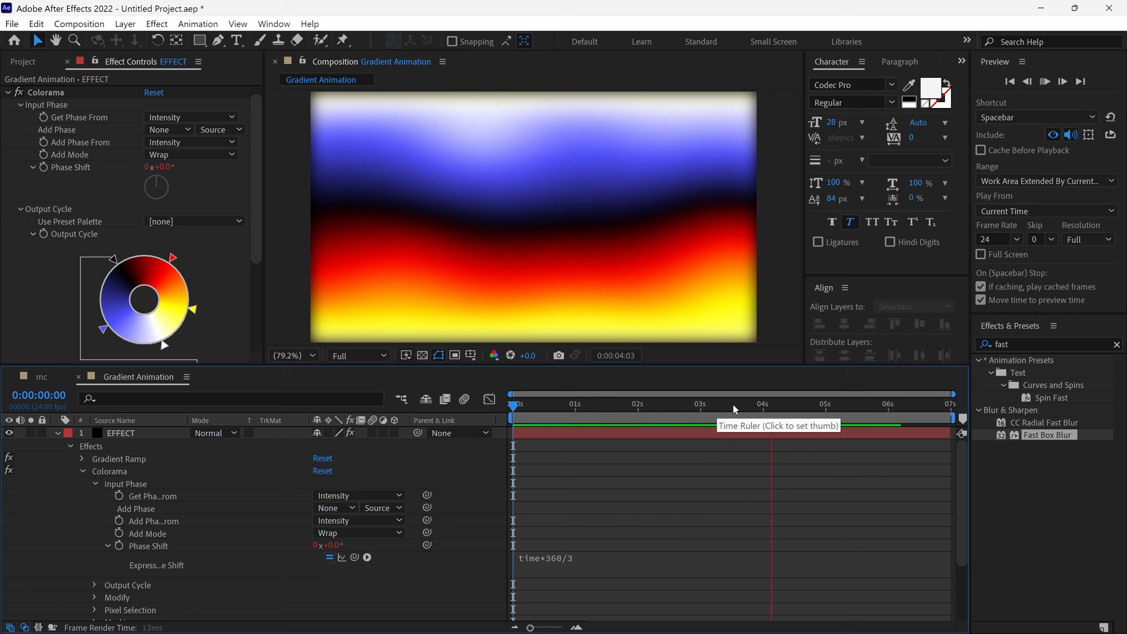
pyautogui.moveTo(733, 404); pyautogui.dragTo(501, 441)
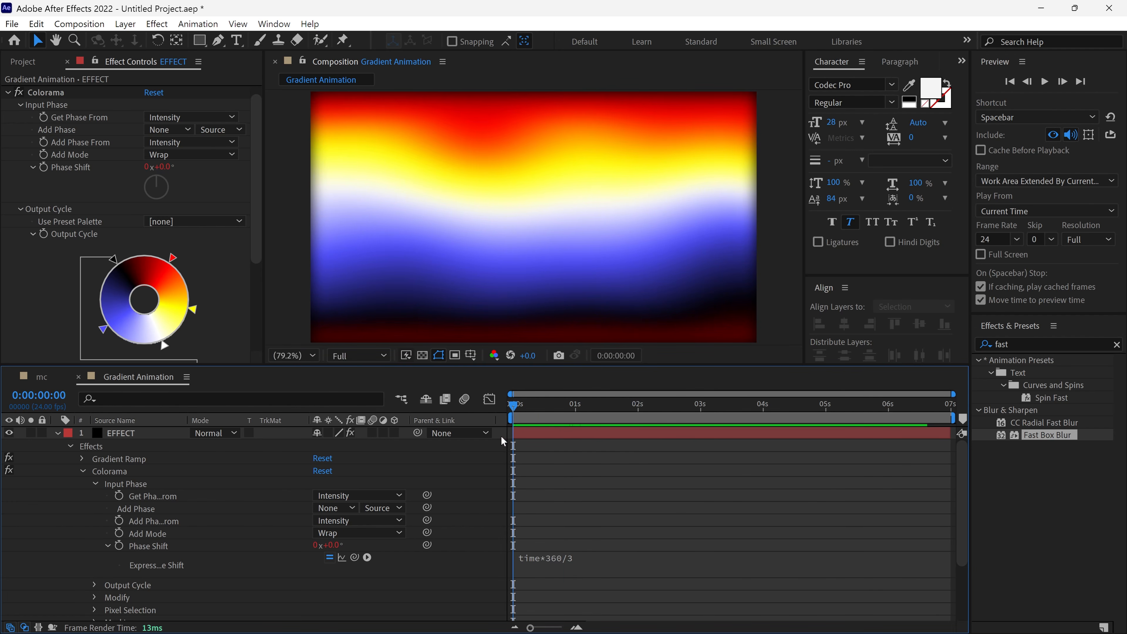
pyautogui.click(57, 433)
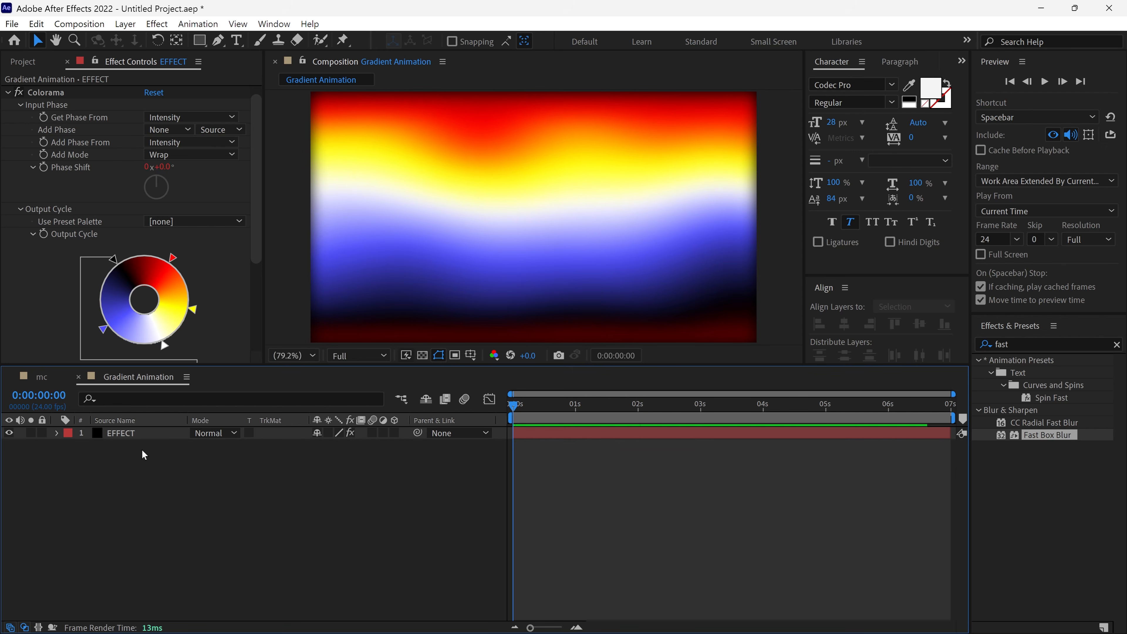
# Place the Gradient Animation composition below Logo Distortion in the mc composition and give it the Alpha Matte "Logo Distortion"
pyautogui.click(51, 381)
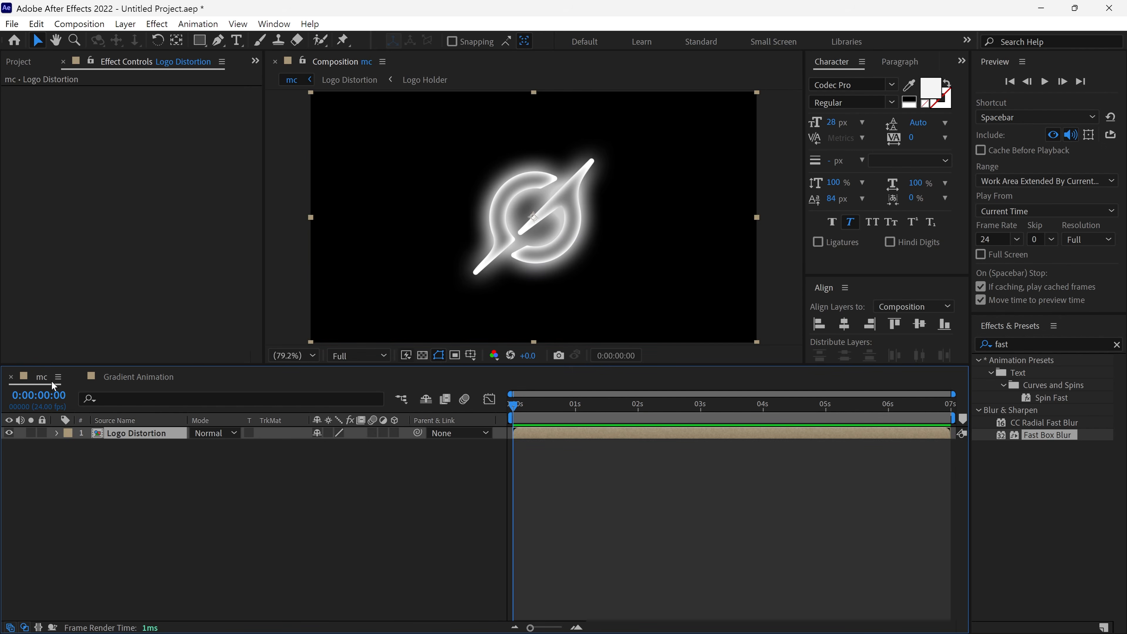
pyautogui.click(19, 63)
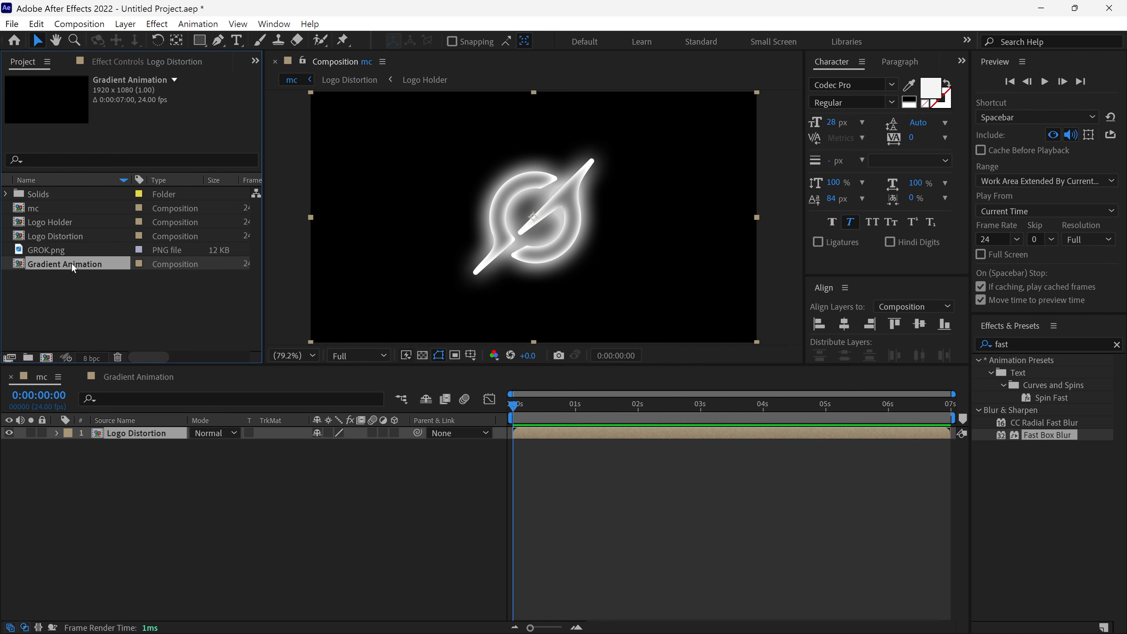
pyautogui.moveTo(71, 263); pyautogui.dragTo(118, 458)
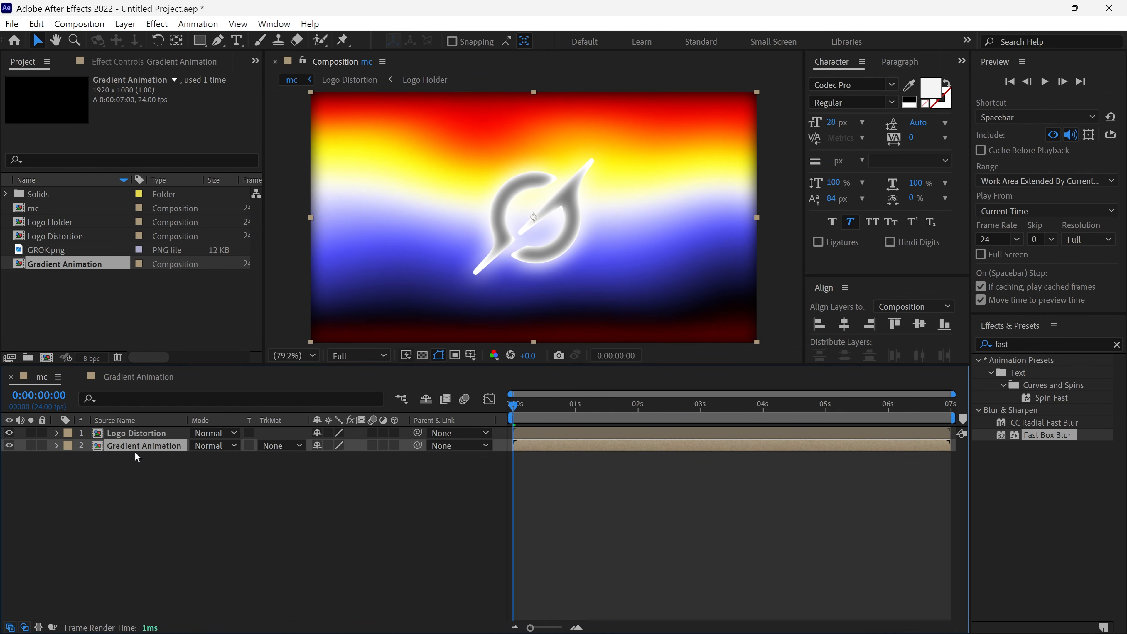
pyautogui.click(282, 448)
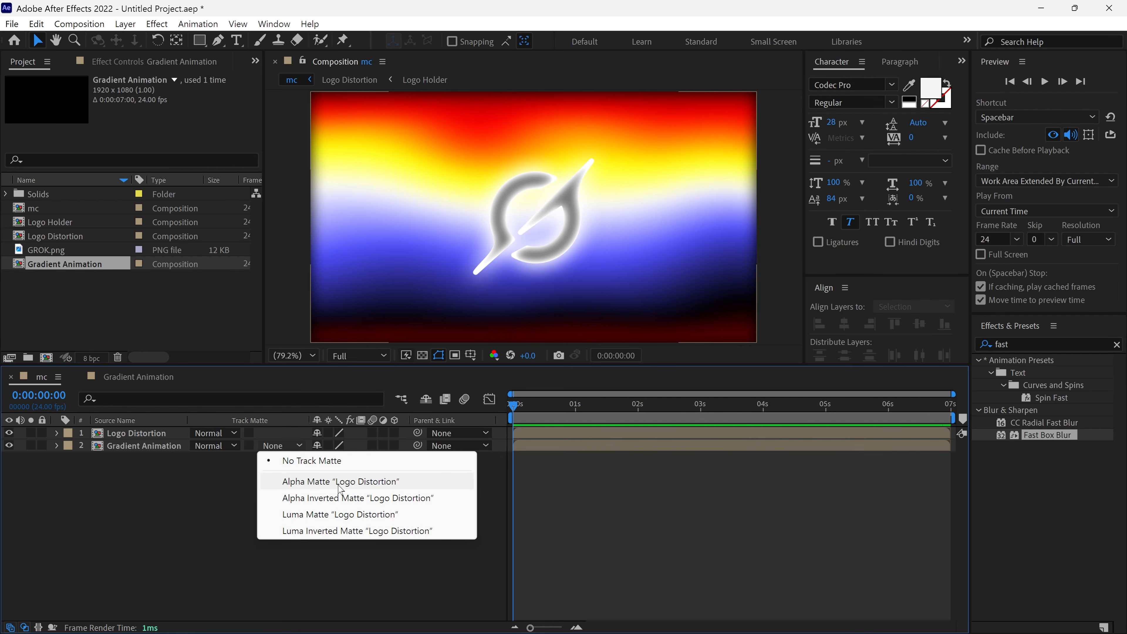
pyautogui.click(358, 482)
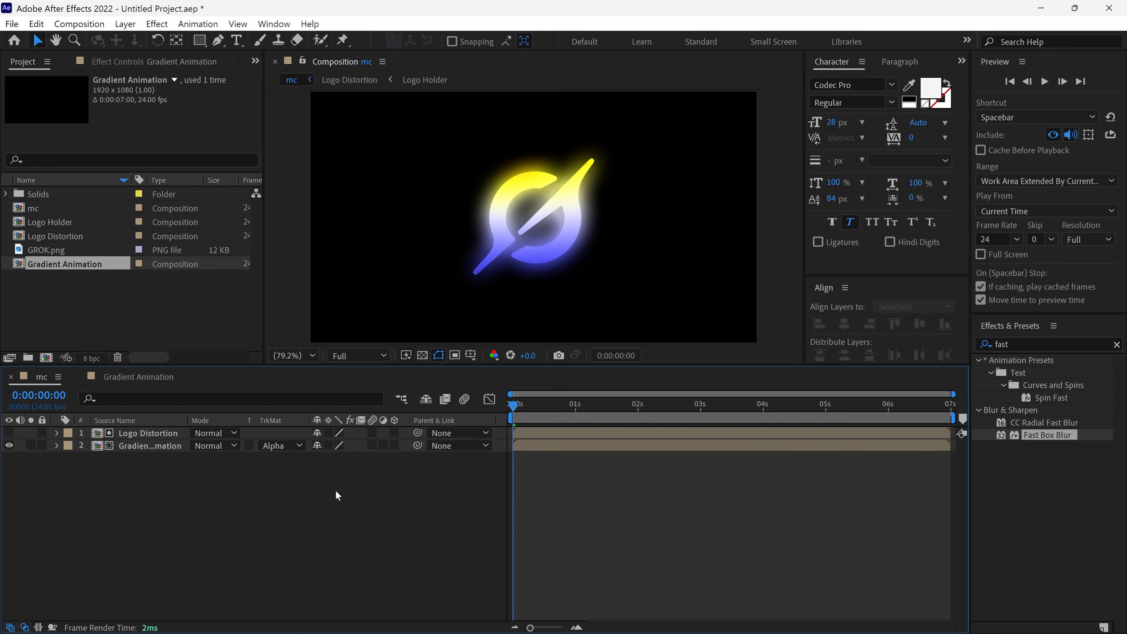
# Find the Time Displacement effect and apply it to the Gradient Animation layer
pyautogui.click(143, 445)
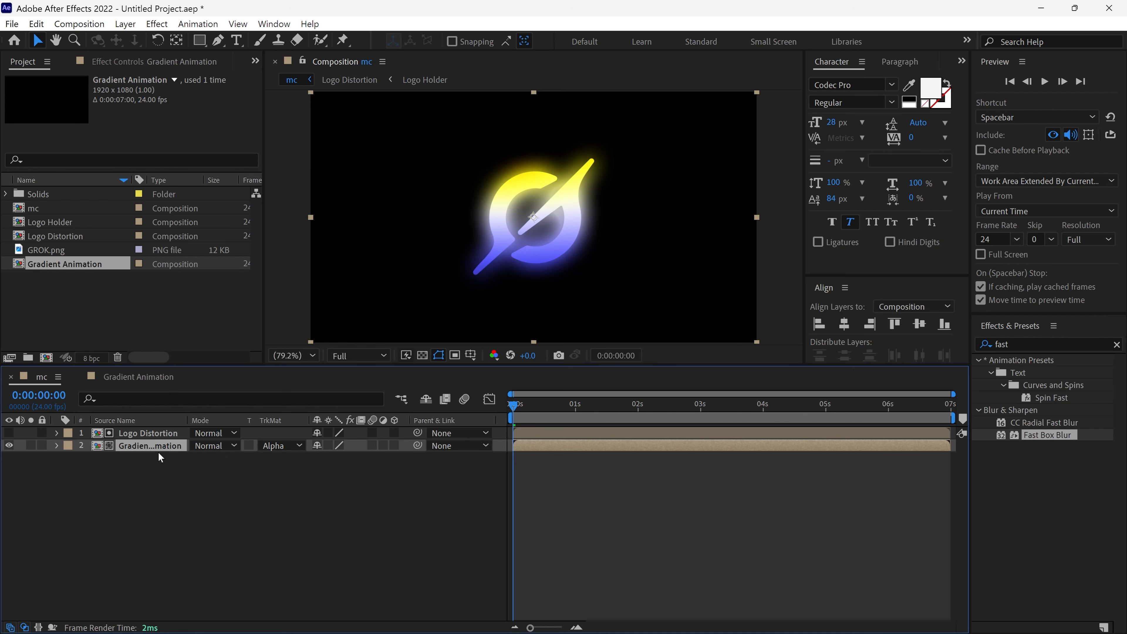
pyautogui.click(1016, 345)
pyautogui.write('time d')
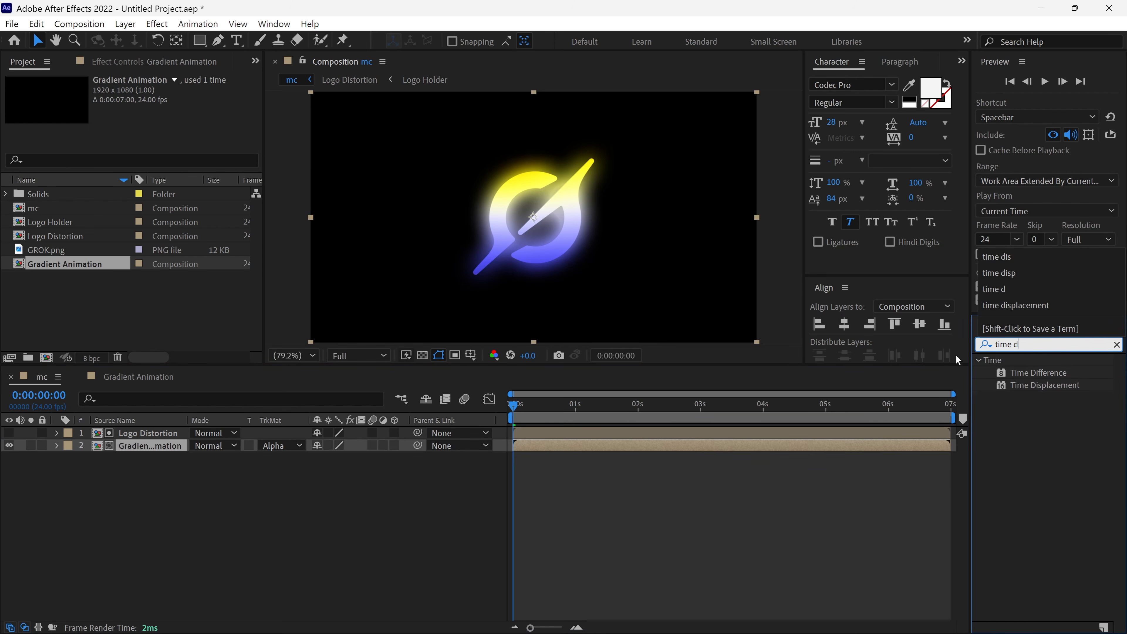
pyautogui.write('ispl')
pyautogui.click(1046, 372)
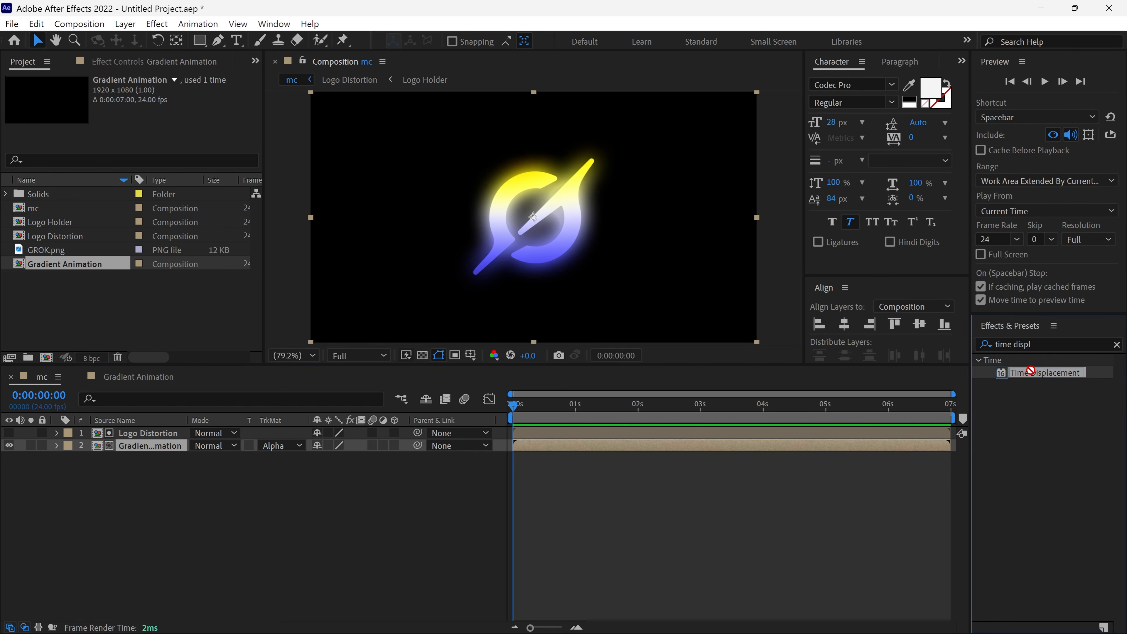
pyautogui.moveTo(1046, 373); pyautogui.dragTo(164, 447)
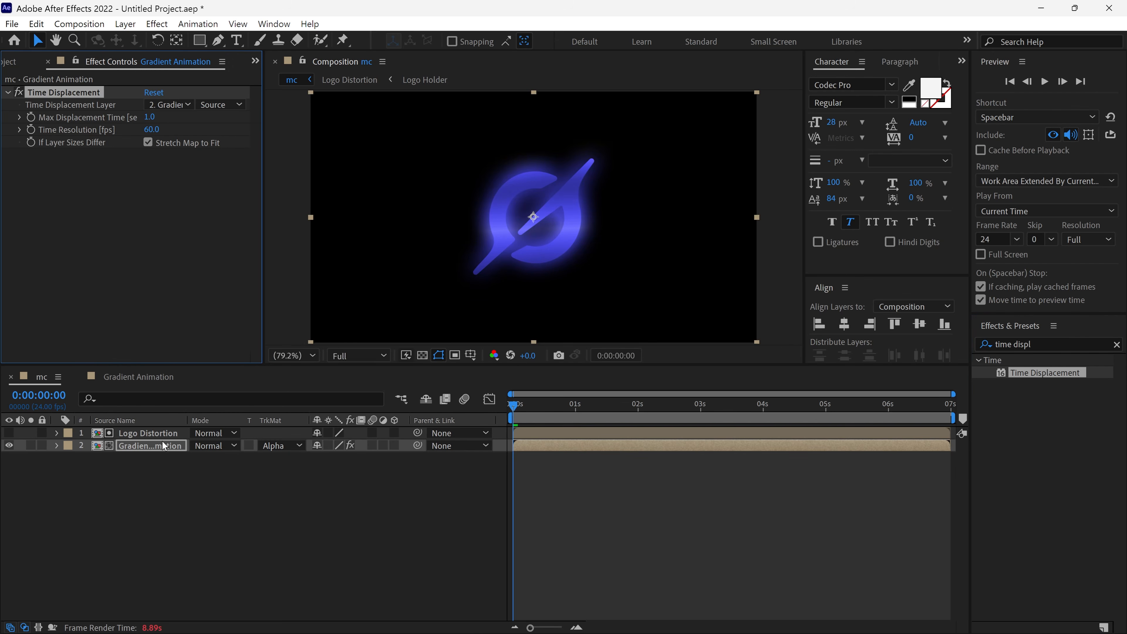
# Set the Time Displacement Layer to Logo Distortion, using its Effects & Masks as the source
pyautogui.click(175, 107)
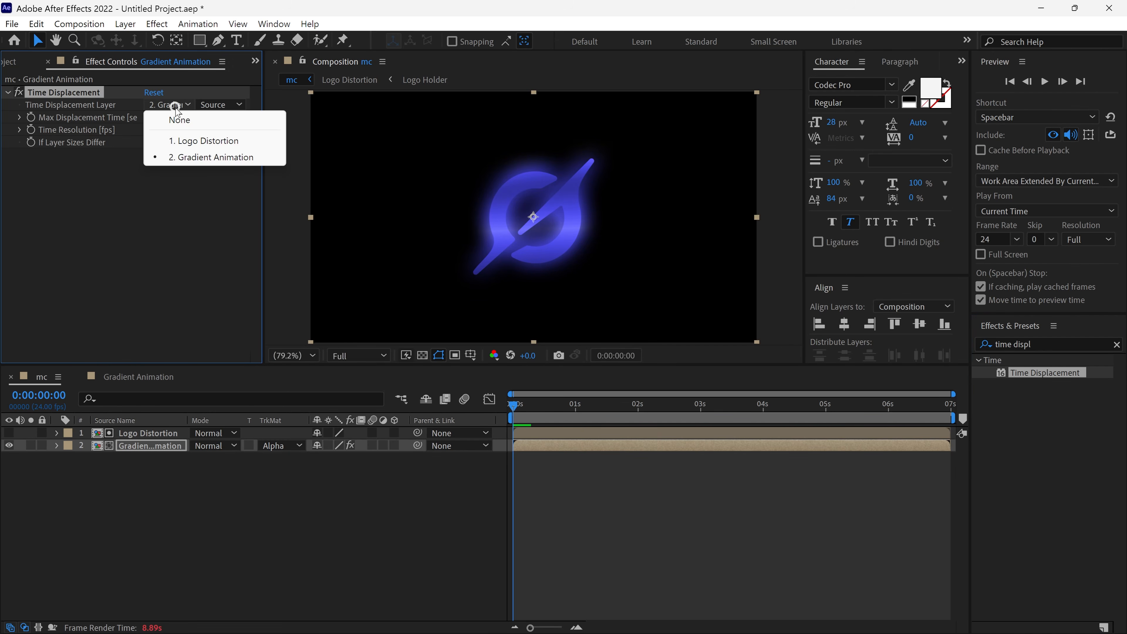
pyautogui.click(216, 141)
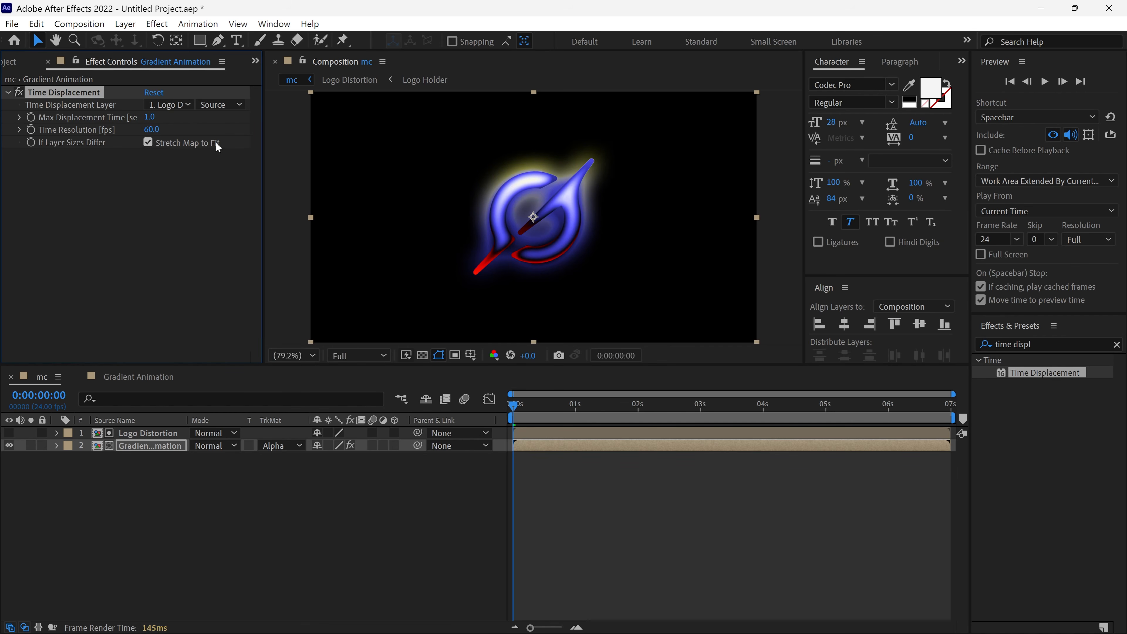
pyautogui.click(219, 105)
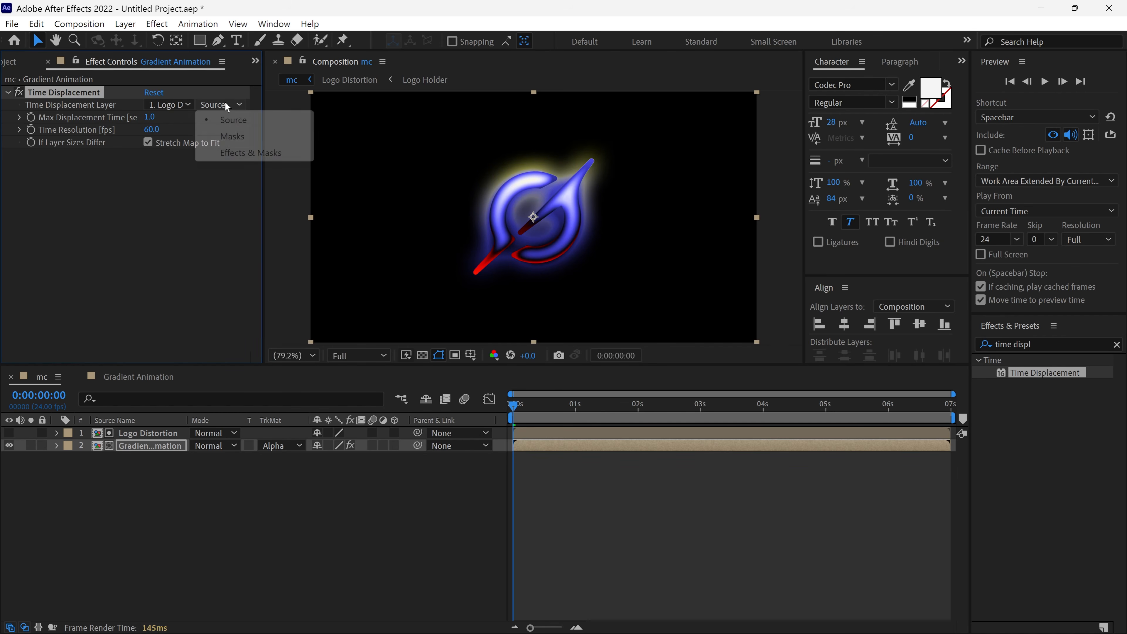
pyautogui.click(230, 153)
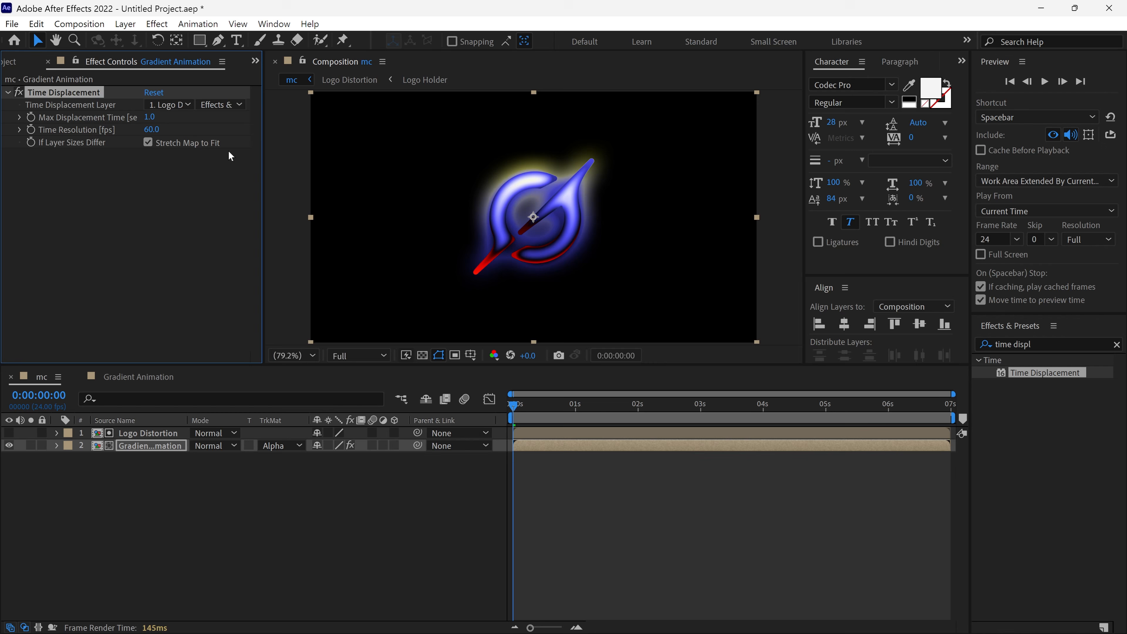
# Set Time Displacement's Max Displacement Time to 1.4 and Time Resolution to 40 fps, and inspect the logo enlarged
pyautogui.click(150, 116)
pyautogui.write('1.4')
pyautogui.press('Tab')
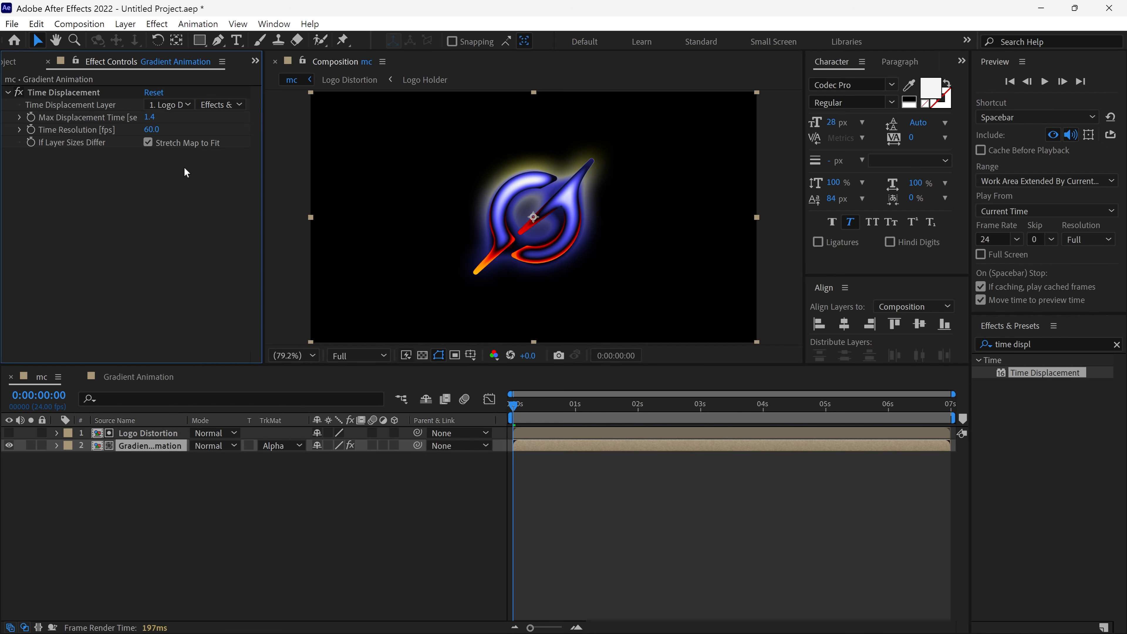
pyautogui.write('40')
pyautogui.press('Return')
pyautogui.press('`')
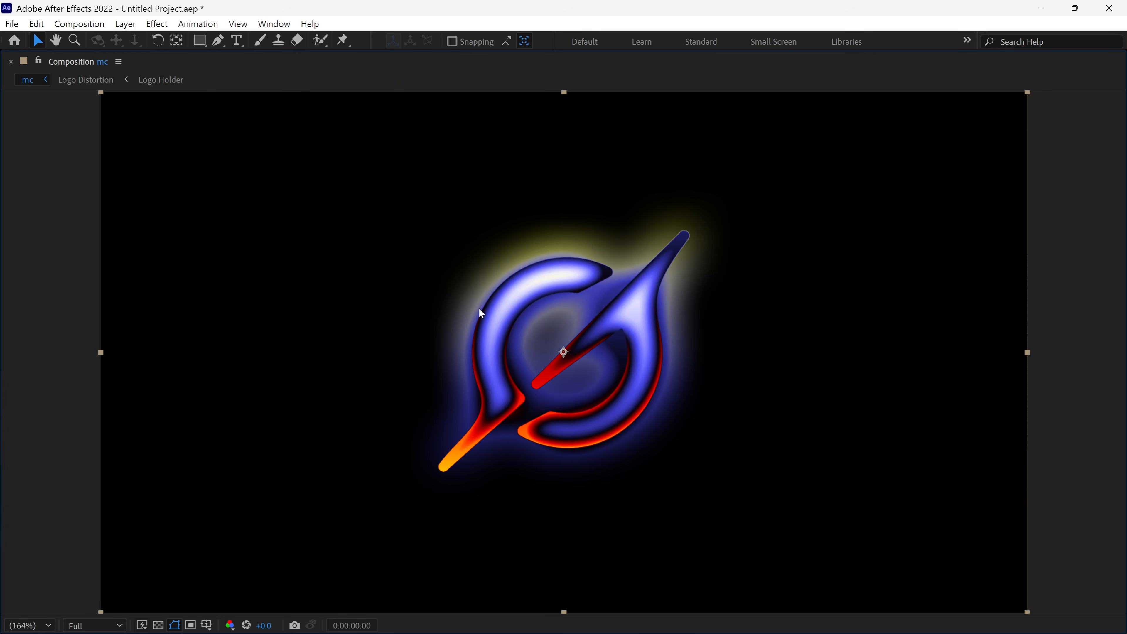
pyautogui.press('`')
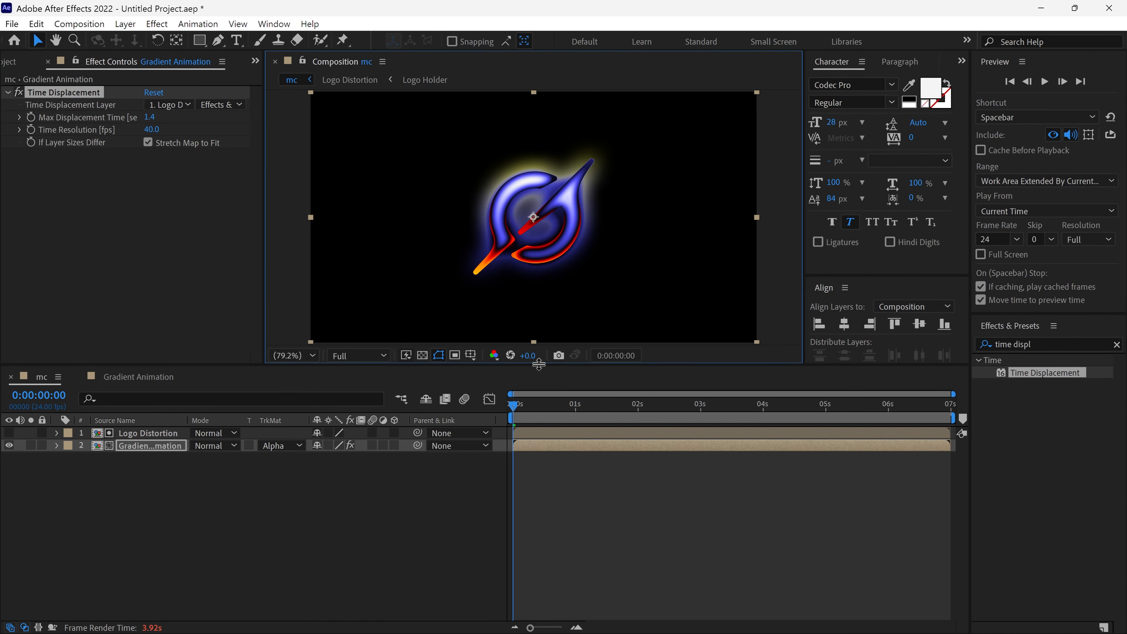
# Apply Gaussian Blur to the Logo Distortion layer and set its Blurriness to 9
pyautogui.moveTo(538, 365); pyautogui.dragTo(537, 393)
pyautogui.click(1047, 344)
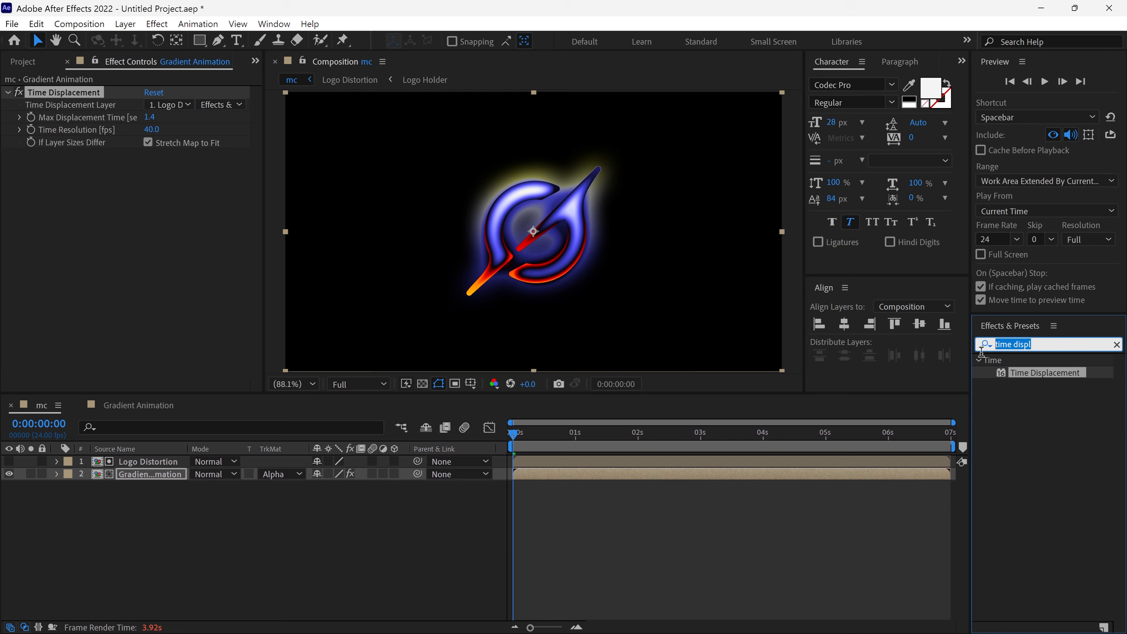
pyautogui.write('gaus')
pyautogui.moveTo(1048, 373); pyautogui.dragTo(147, 464)
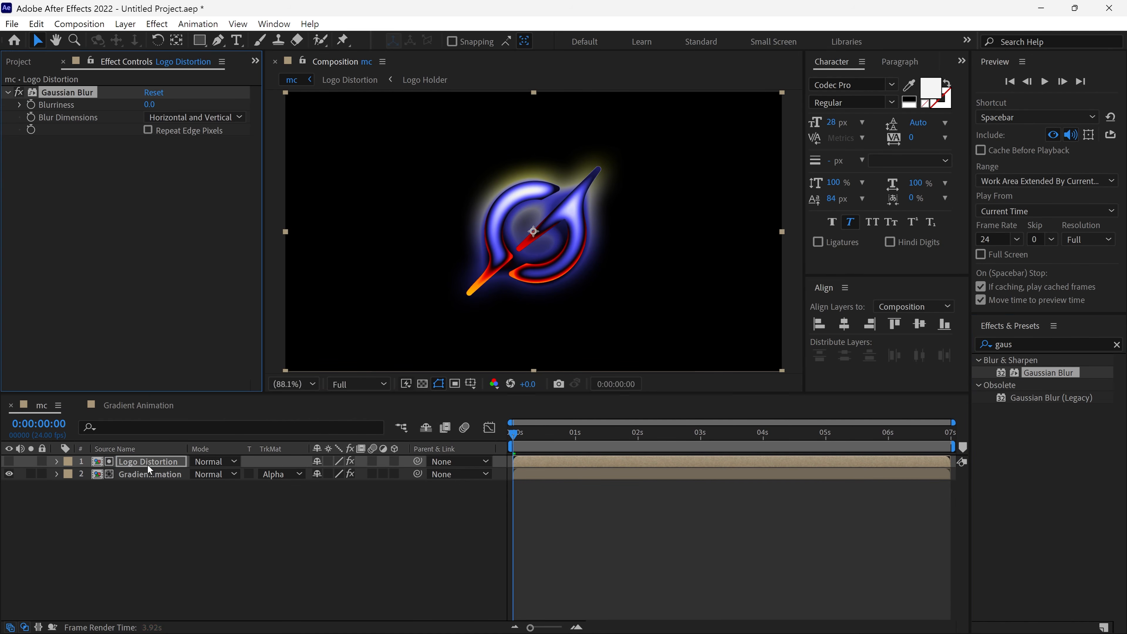
pyautogui.click(150, 104)
pyautogui.write('4.1')
pyautogui.press('Return')
pyautogui.write('9')
pyautogui.press('Return')
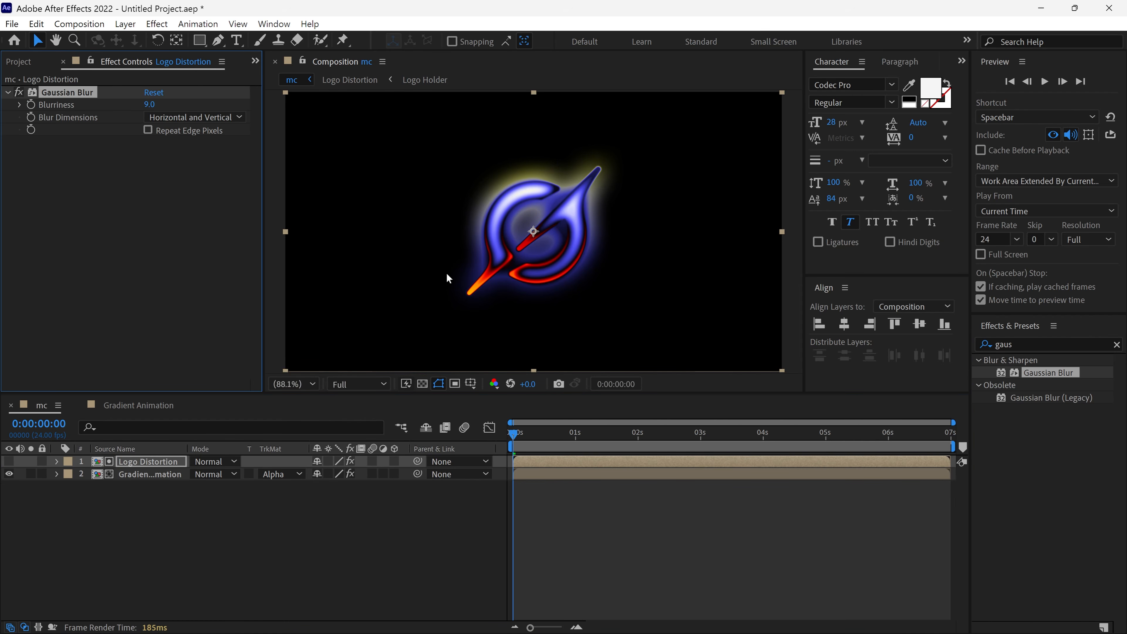
# Preview the displaced logo animation and return to the first frame
pyautogui.click(619, 540)
pyautogui.press('space')
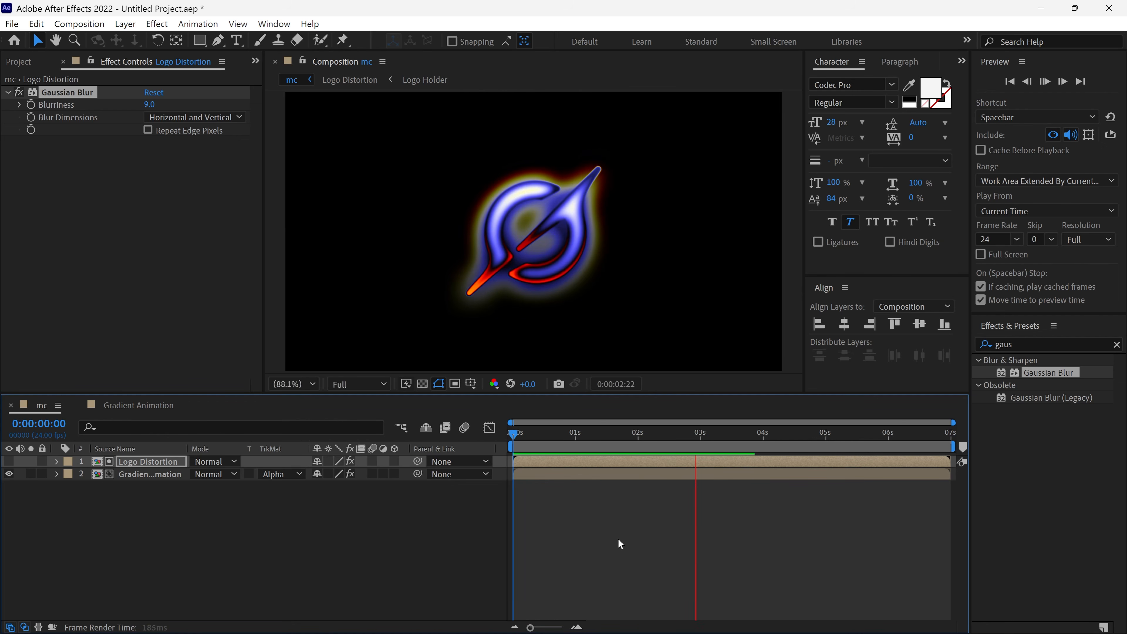
pyautogui.press('space')
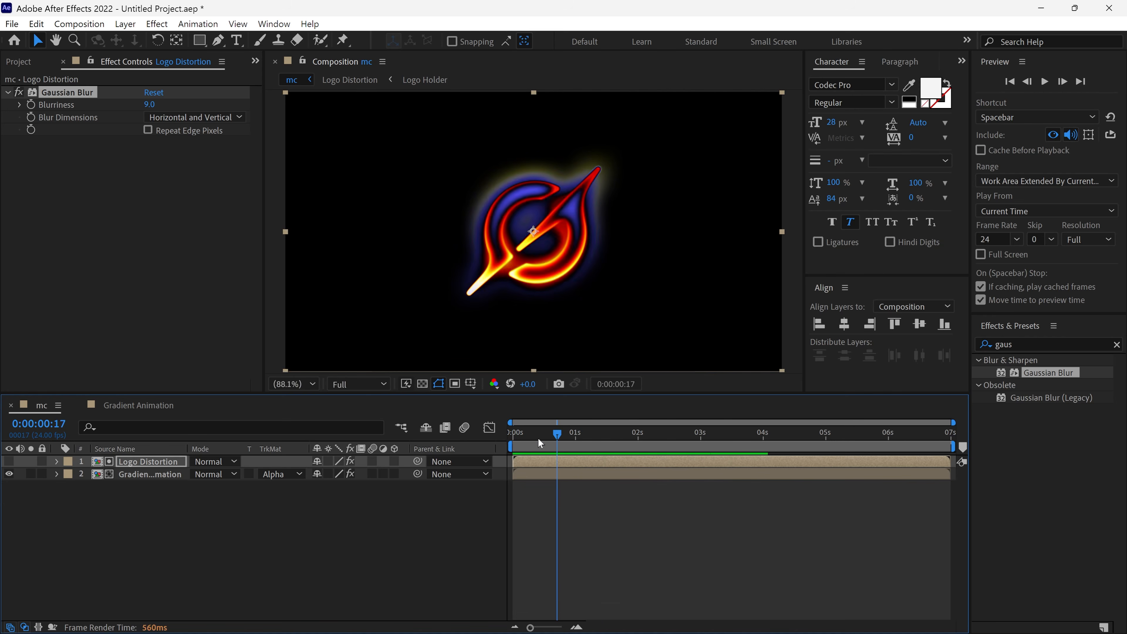
pyautogui.click(538, 438)
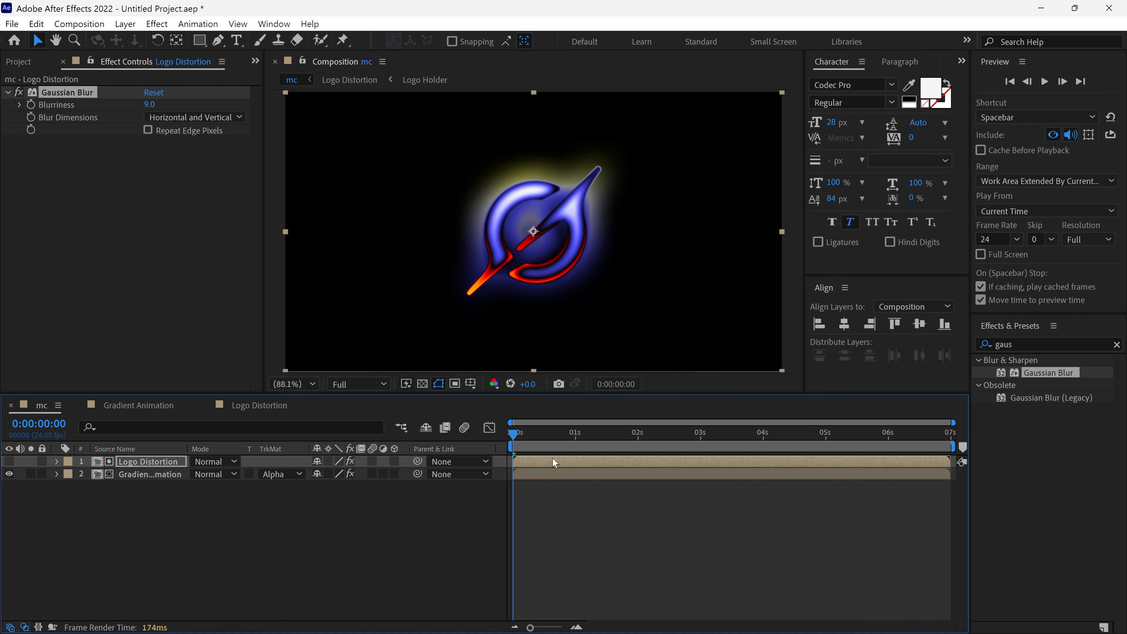
# Add an adjustment layer above the other layers in the mc composition
pyautogui.rightClick(339, 498)
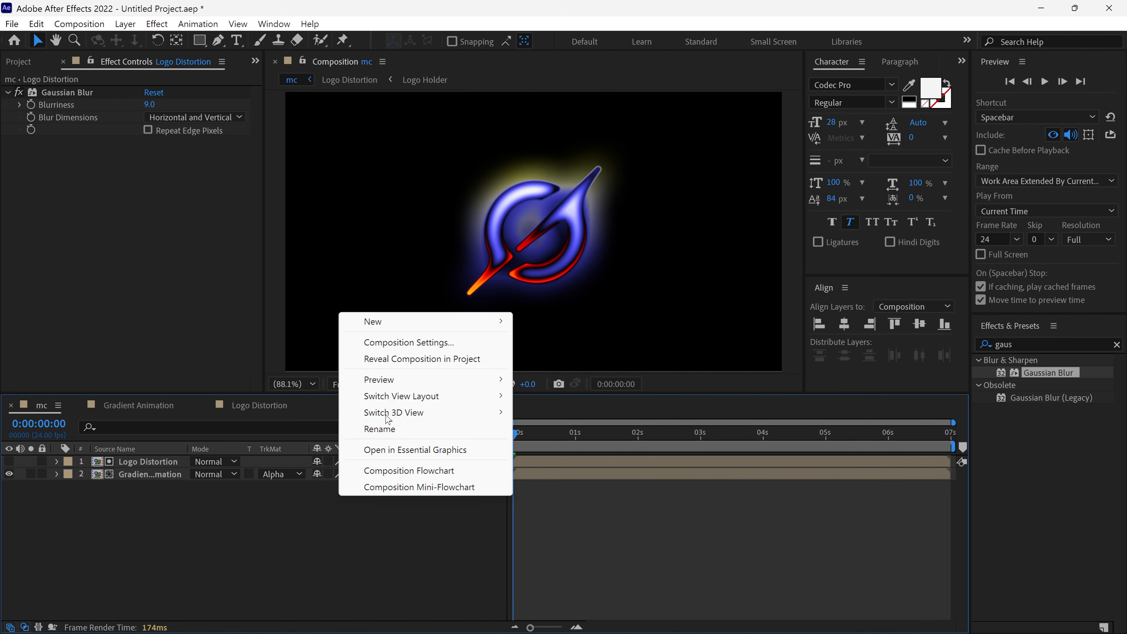
pyautogui.moveTo(473, 326)
pyautogui.click(571, 441)
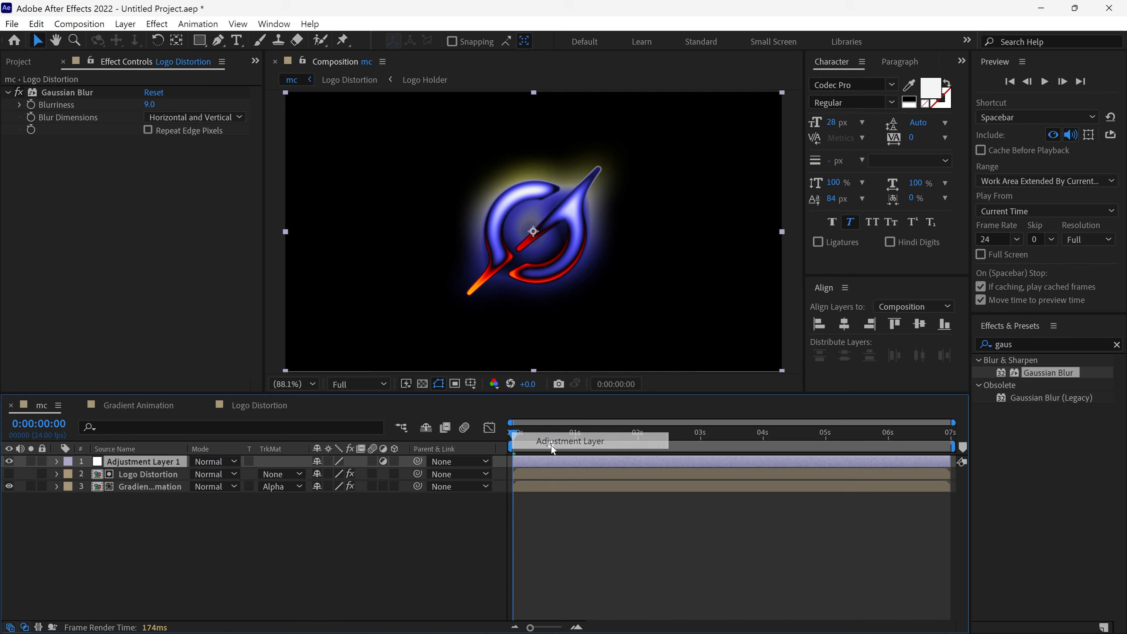
# Apply the Noise effect to the adjustment layer with 9% noise and Use Color Noise turned off
pyautogui.click(1045, 344)
pyautogui.write('noise')
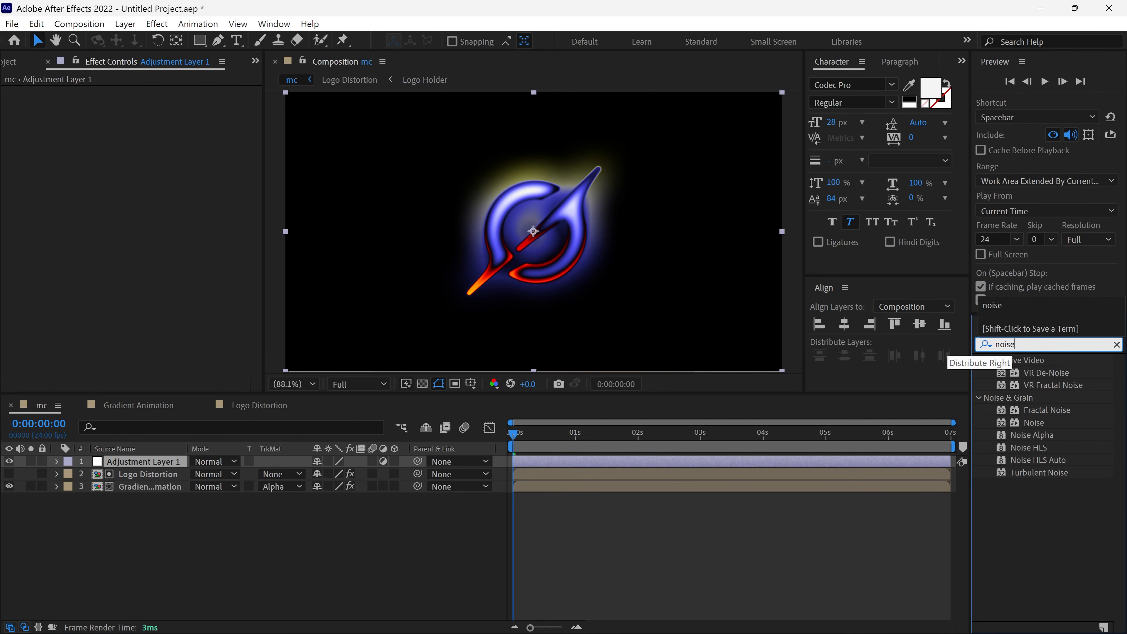
pyautogui.moveTo(1036, 422); pyautogui.dragTo(157, 461)
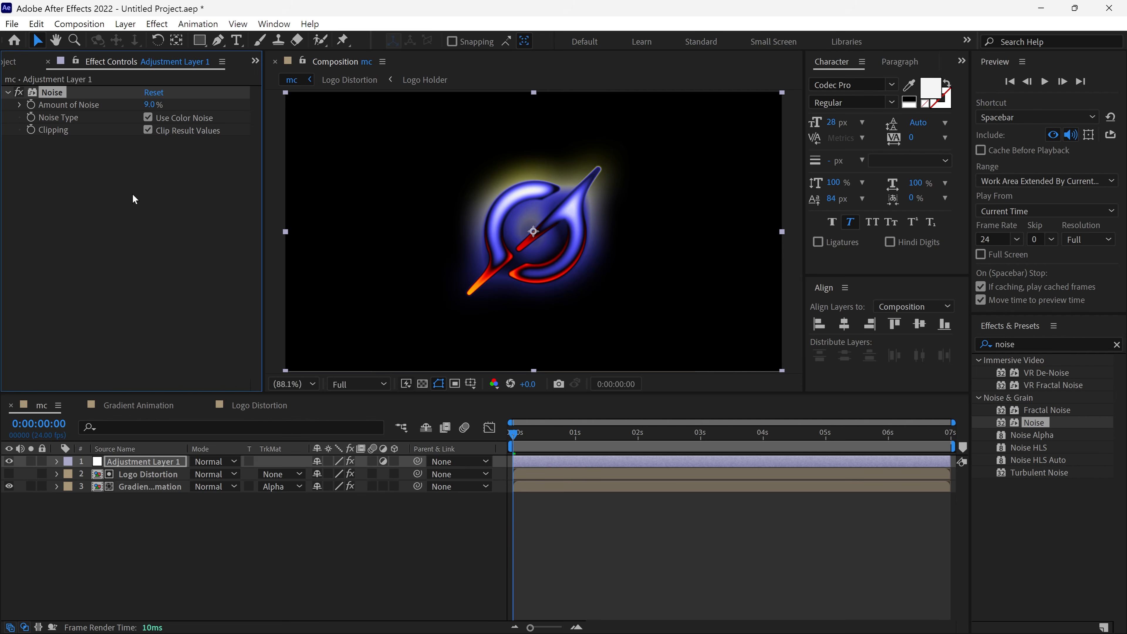
pyautogui.scroll(3, 527, 234)
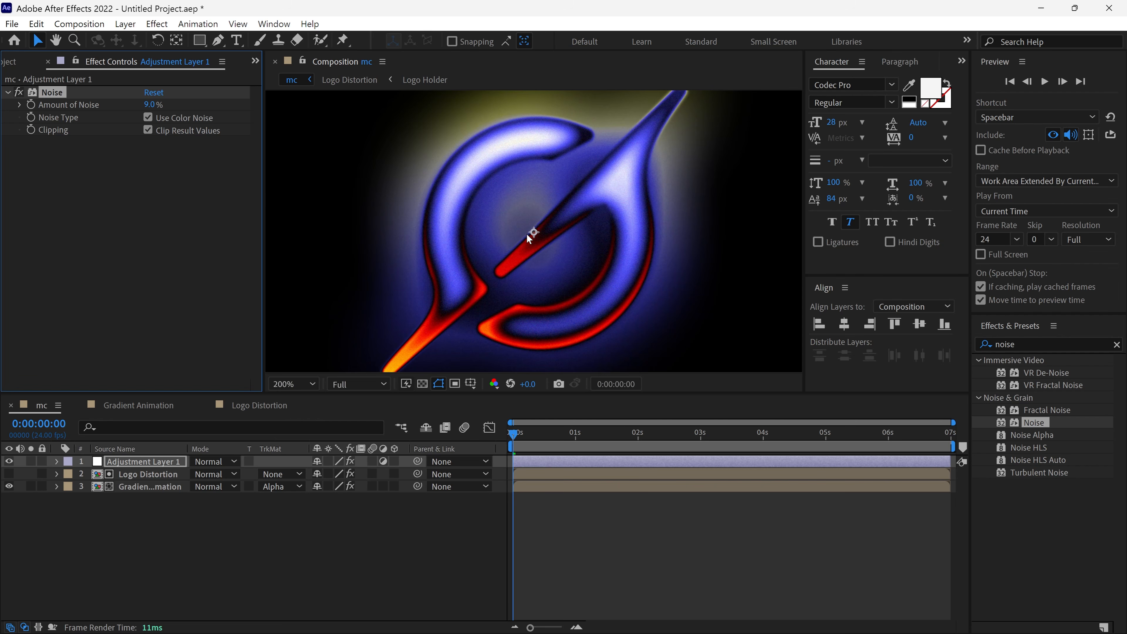
pyautogui.click(148, 118)
# Find the Glow effect and add it after Noise on the adjustment layer
pyautogui.click(1057, 344)
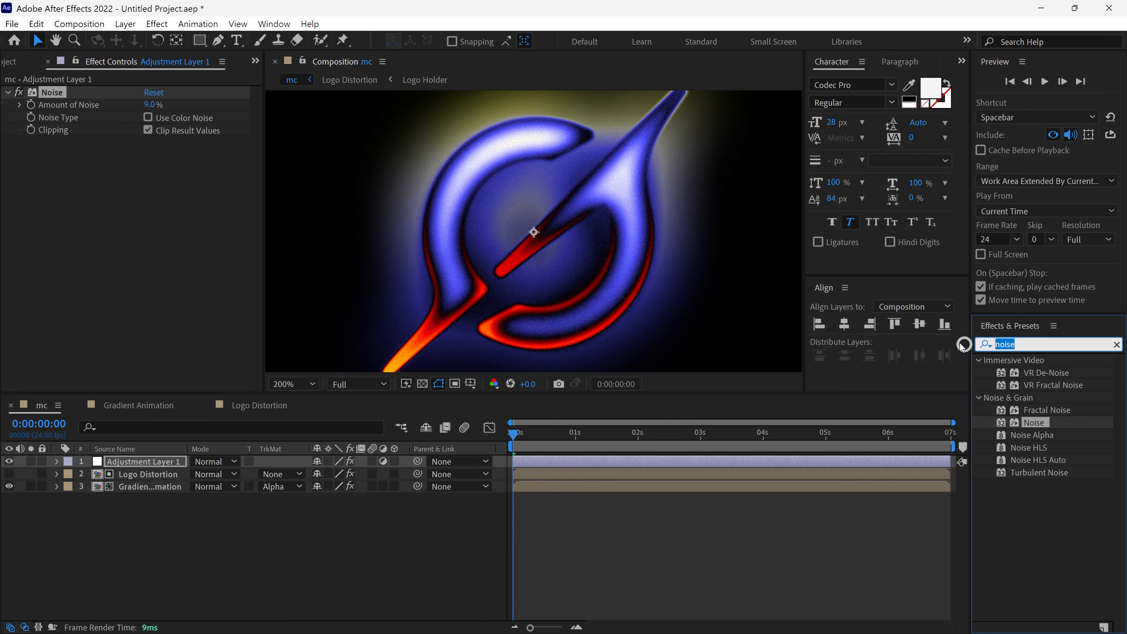
pyautogui.write('glow')
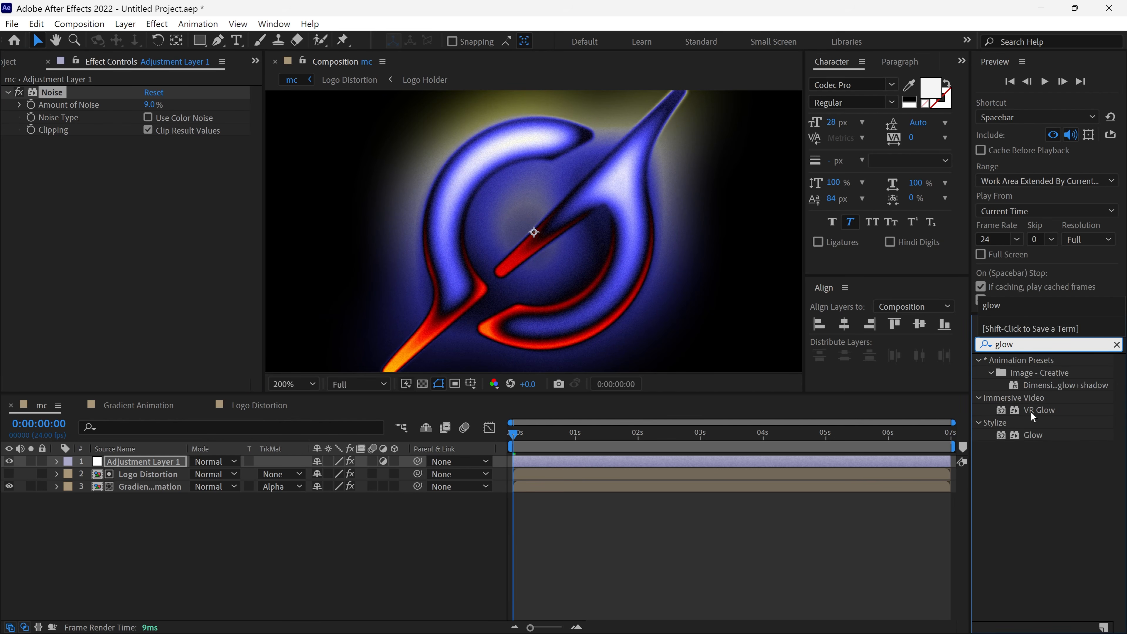
pyautogui.moveTo(1033, 435); pyautogui.dragTo(201, 252)
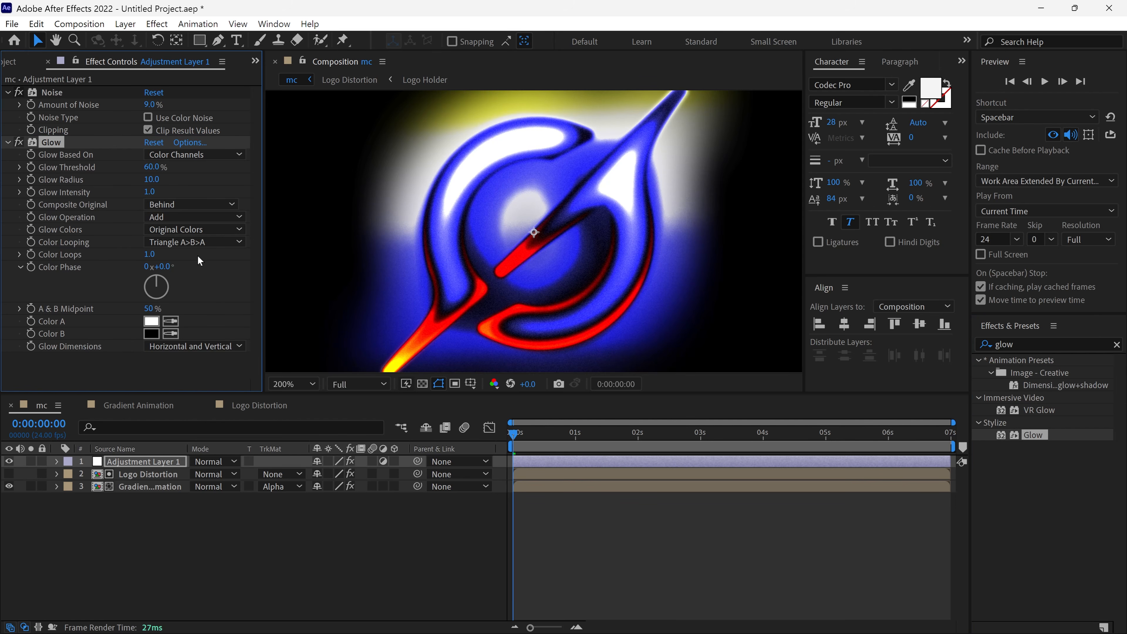
# Set the Glow Threshold to 90% and the Glow Radius to 20
pyautogui.moveTo(151, 167); pyautogui.dragTo(191, 173)
pyautogui.click(152, 168)
pyautogui.write('90')
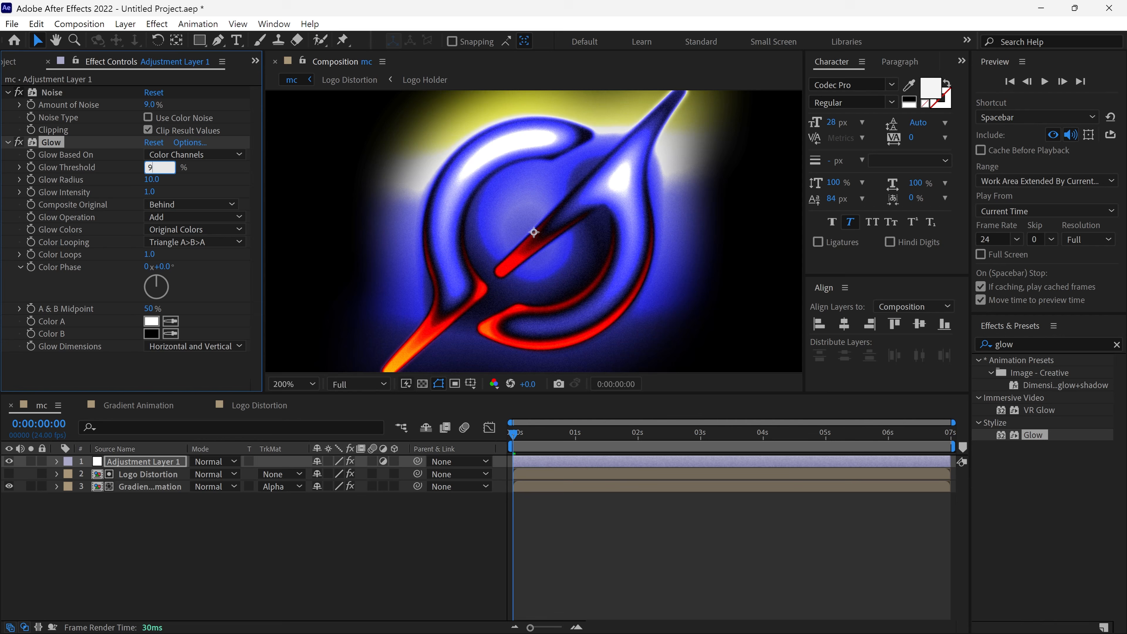
pyautogui.press('Return')
pyautogui.click(152, 179)
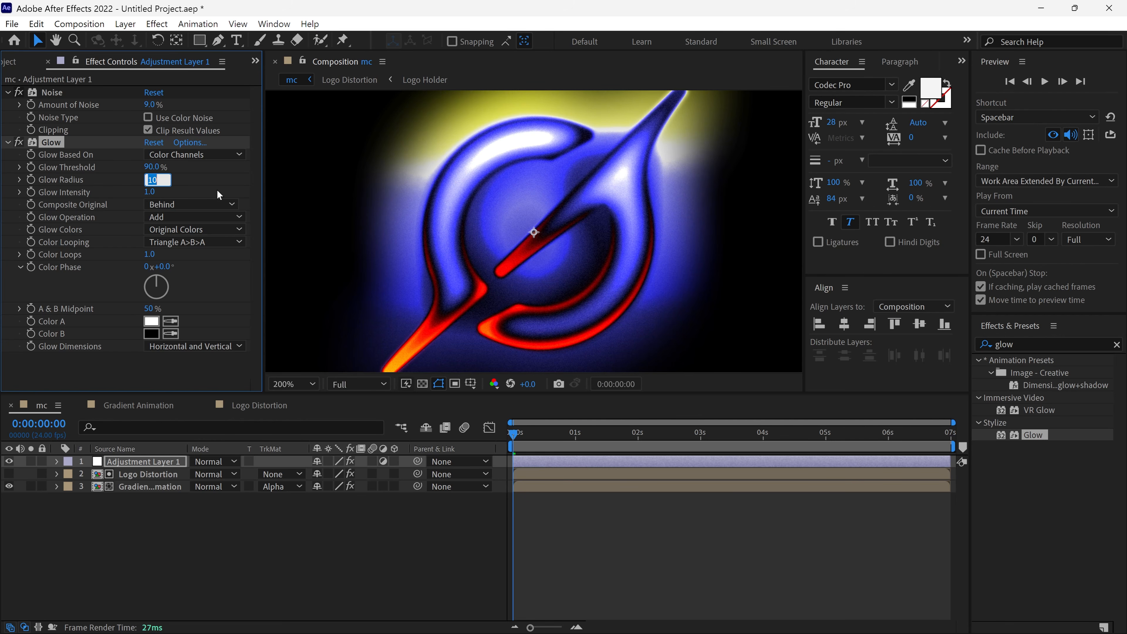
pyautogui.write('20')
pyautogui.press('Return')
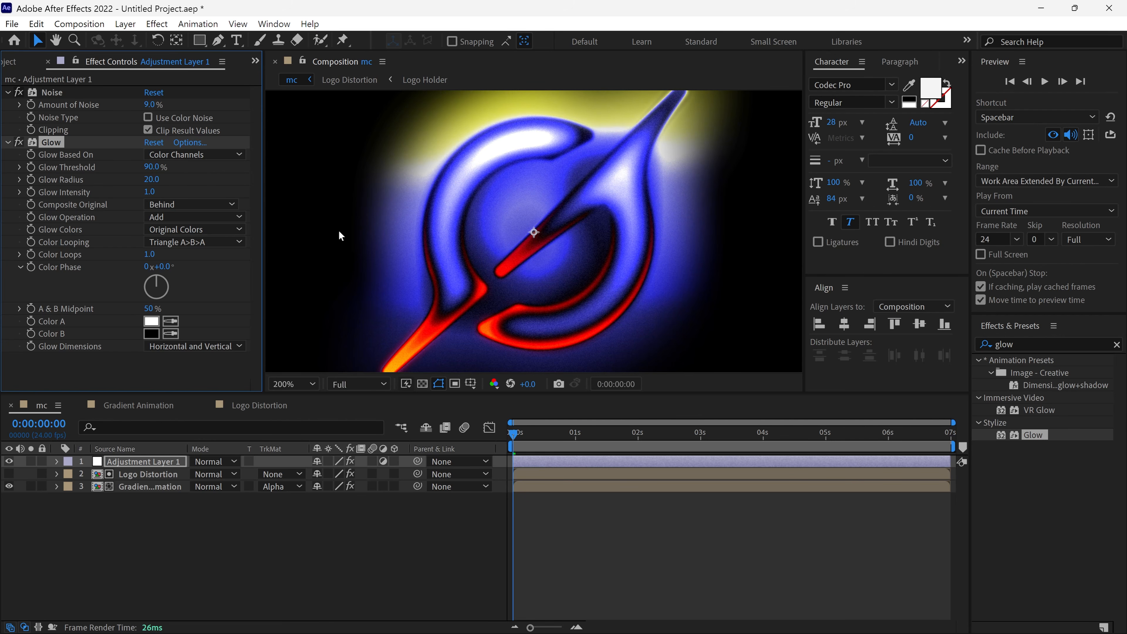
# Move to 0:00:01:03, create a black solid named bg and place it beneath all other layers
pyautogui.press(',')
pyautogui.moveTo(515, 422); pyautogui.dragTo(584, 448)
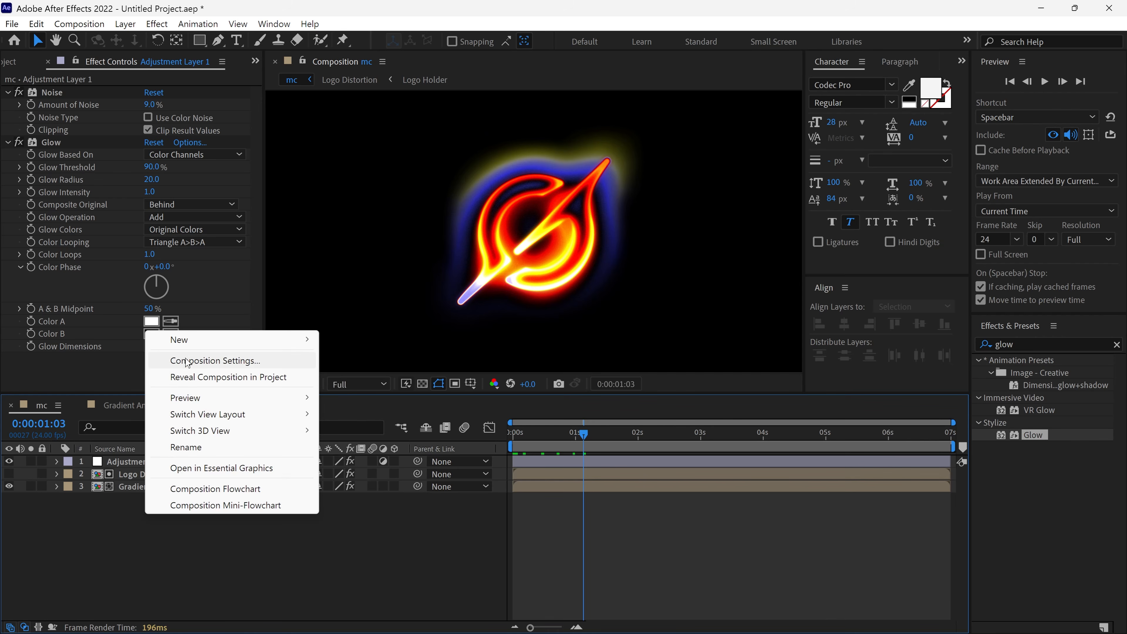
pyautogui.moveTo(182, 342)
pyautogui.click(344, 376)
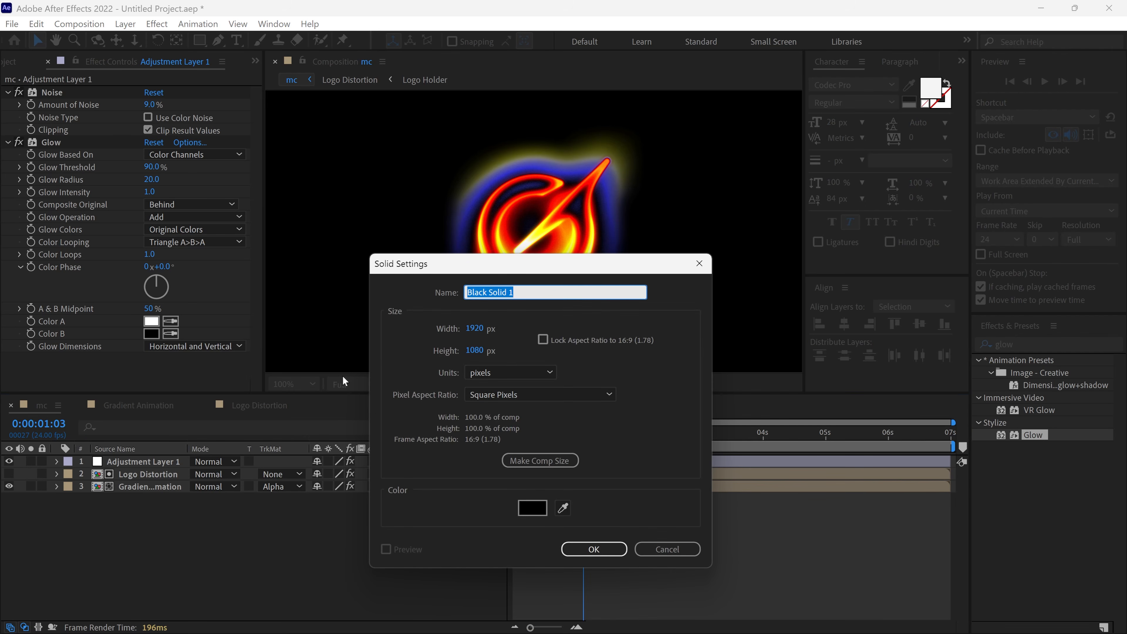
pyautogui.write('bg')
pyautogui.click(592, 550)
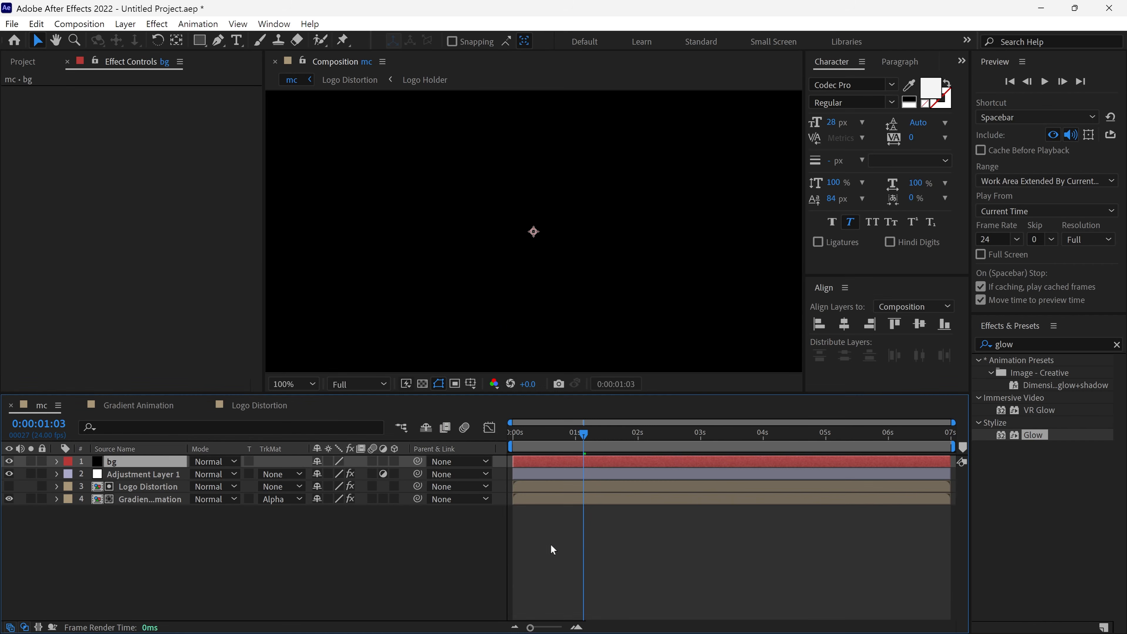
pyautogui.moveTo(163, 458); pyautogui.dragTo(153, 521)
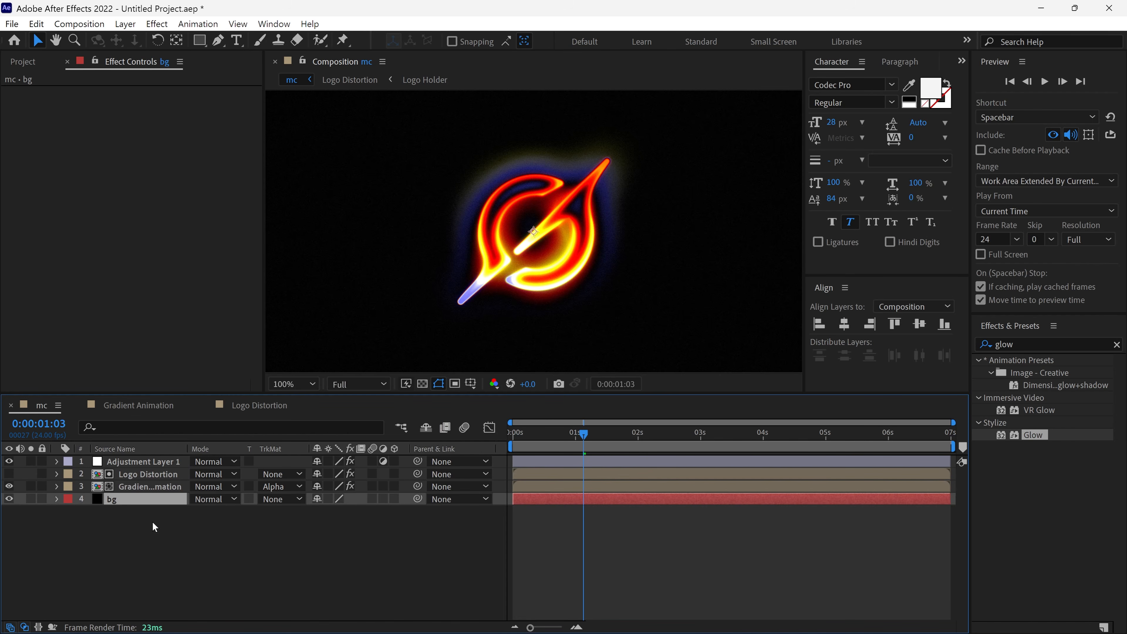
# Compare the composition with the bg layer hidden and shown, leave it visible and move to 0:00:00:11
pyautogui.click(9, 499)
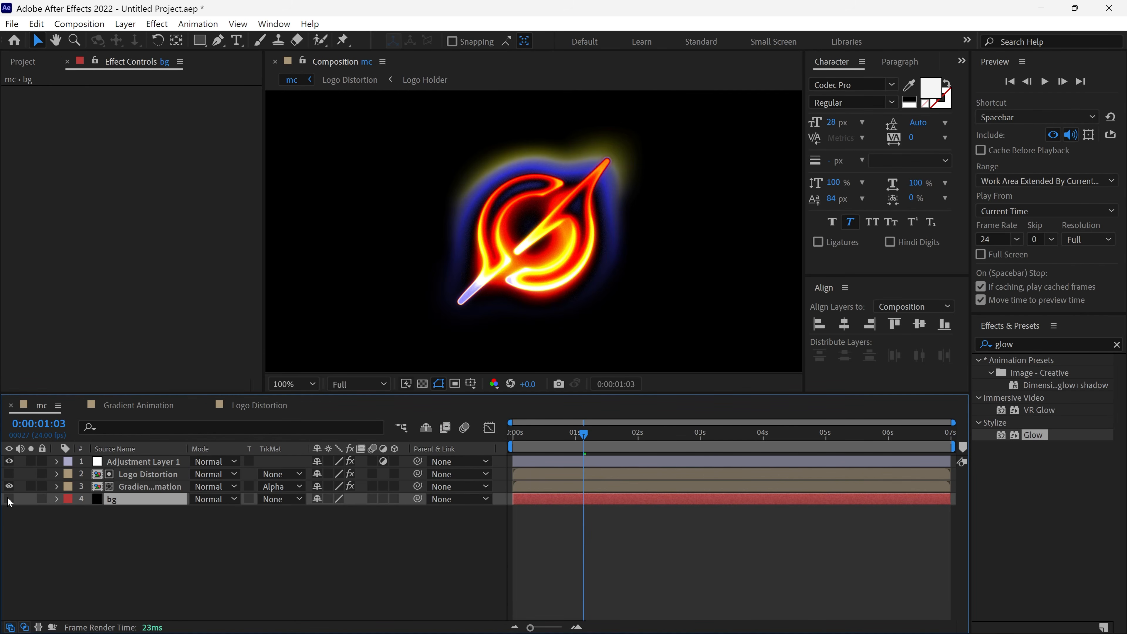
pyautogui.click(9, 499)
pyautogui.click(9, 499)
pyautogui.click(9, 499)
pyautogui.moveTo(584, 437); pyautogui.dragTo(542, 460)
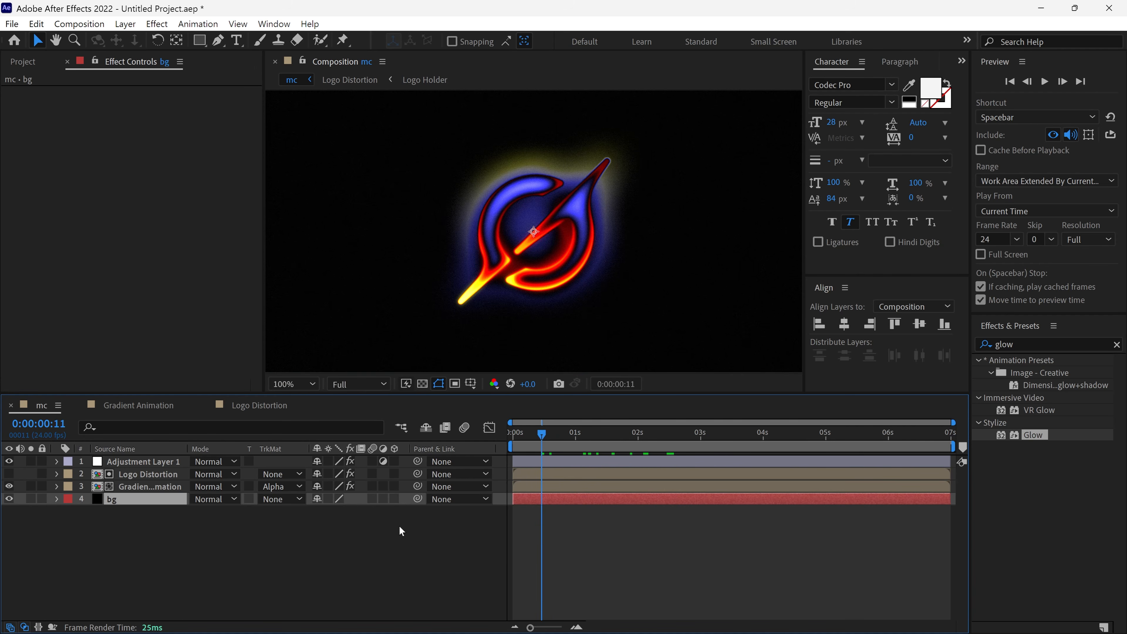
# Find the Gradient Ramp effect and apply it to the bg layer
pyautogui.doubleClick(1041, 346)
pyautogui.press('BackSpace')
pyautogui.write('ramp')
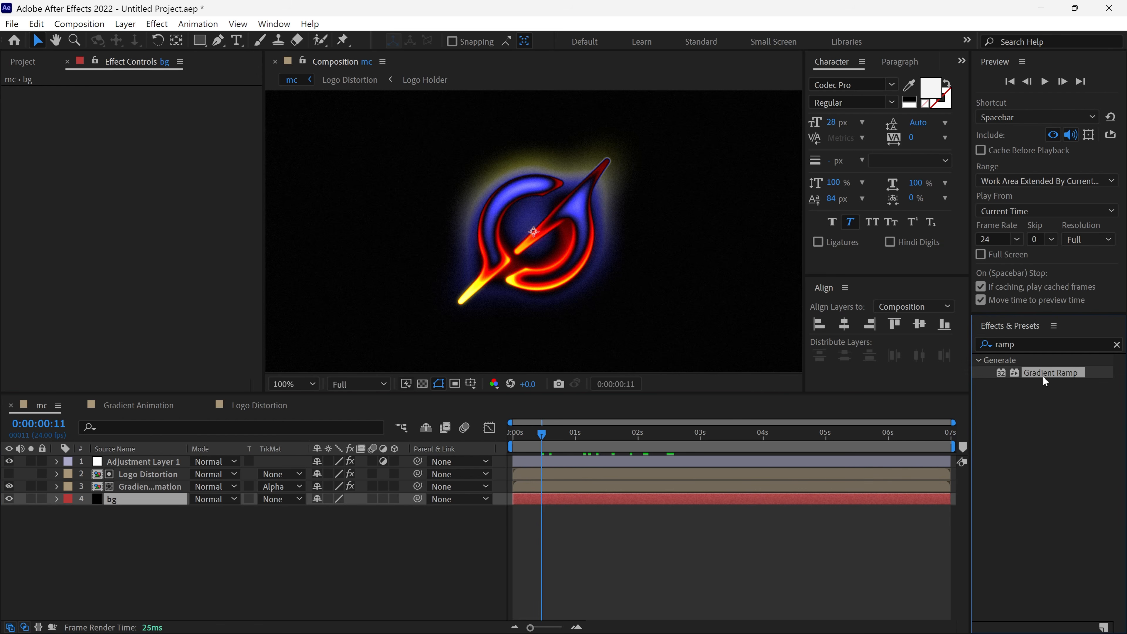
pyautogui.moveTo(1052, 373); pyautogui.dragTo(141, 499)
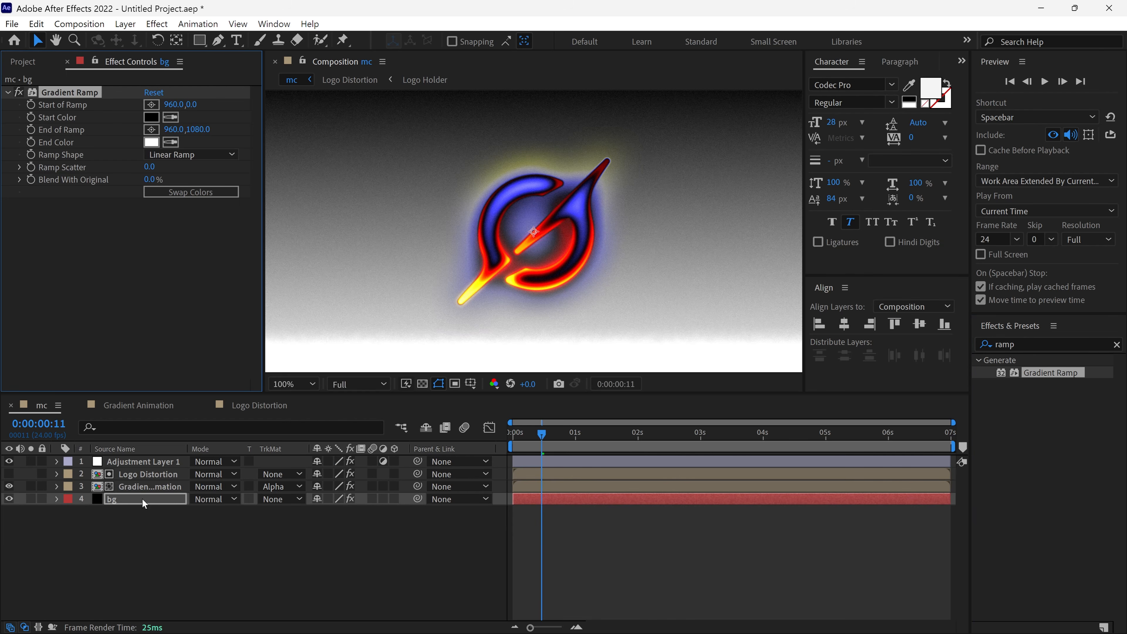
# Change the Gradient Ramp's shape to Radial Ramp and swap its start and end colors
pyautogui.click(157, 156)
pyautogui.click(177, 188)
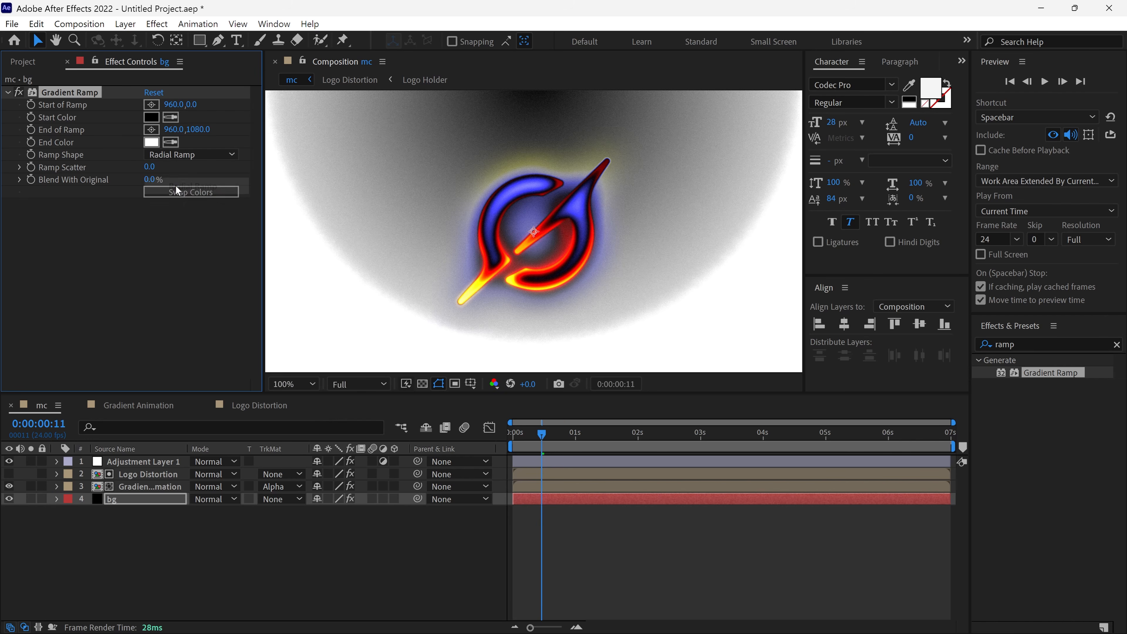
pyautogui.click(169, 193)
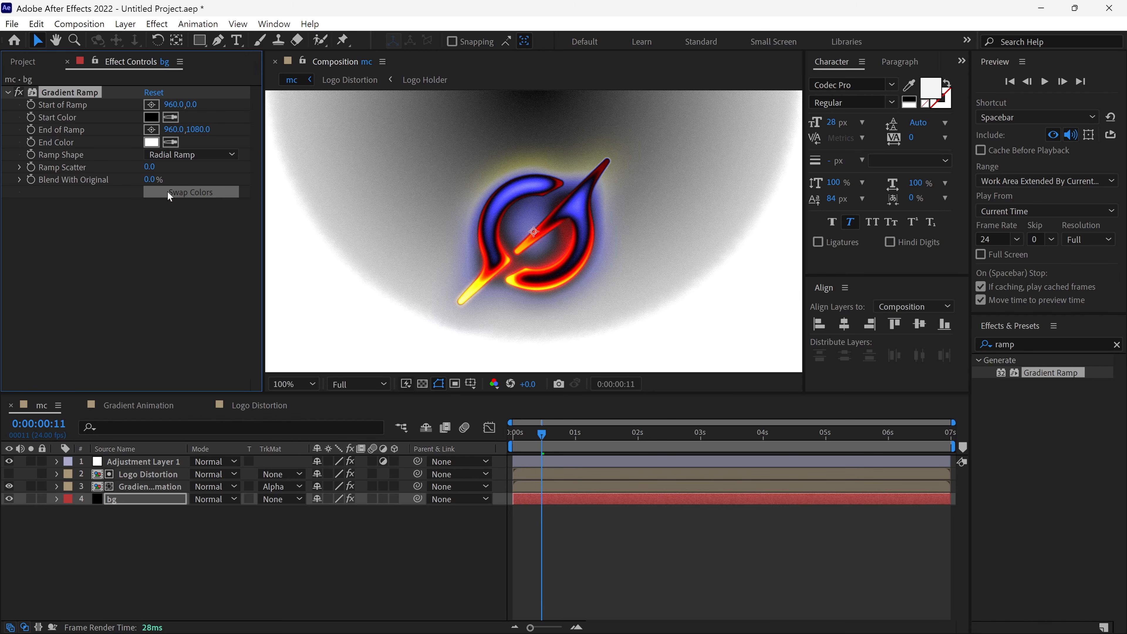
# Set the Gradient Ramp's start color to a very dark navy blue with a hue of about 227°
pyautogui.click(151, 117)
pyautogui.click(955, 225)
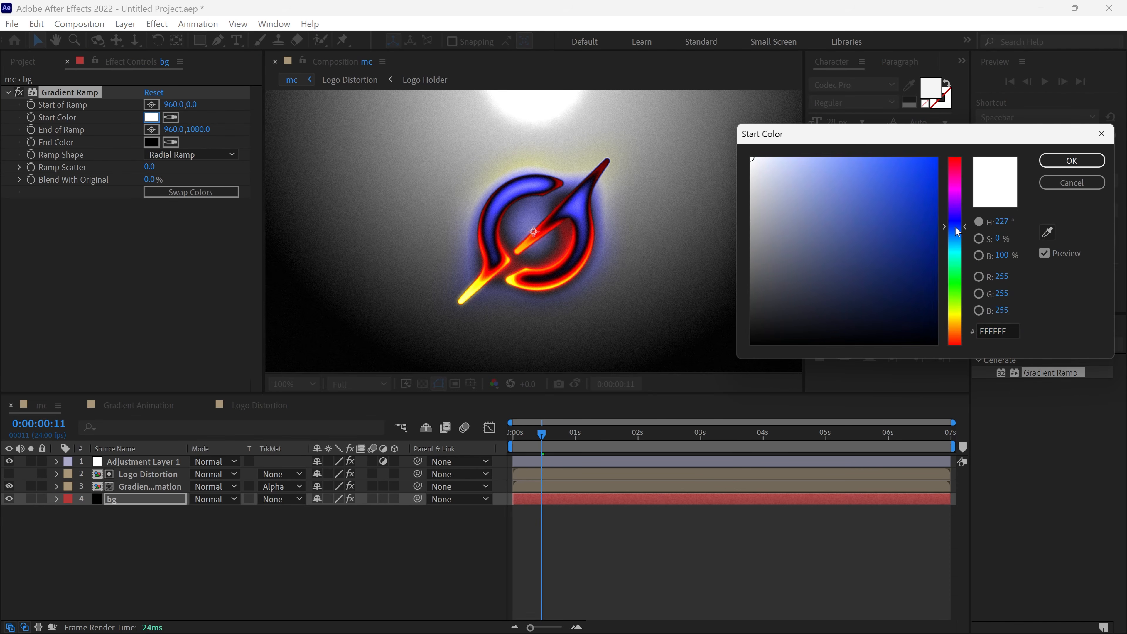
pyautogui.moveTo(928, 327); pyautogui.dragTo(937, 310)
pyautogui.click(1062, 161)
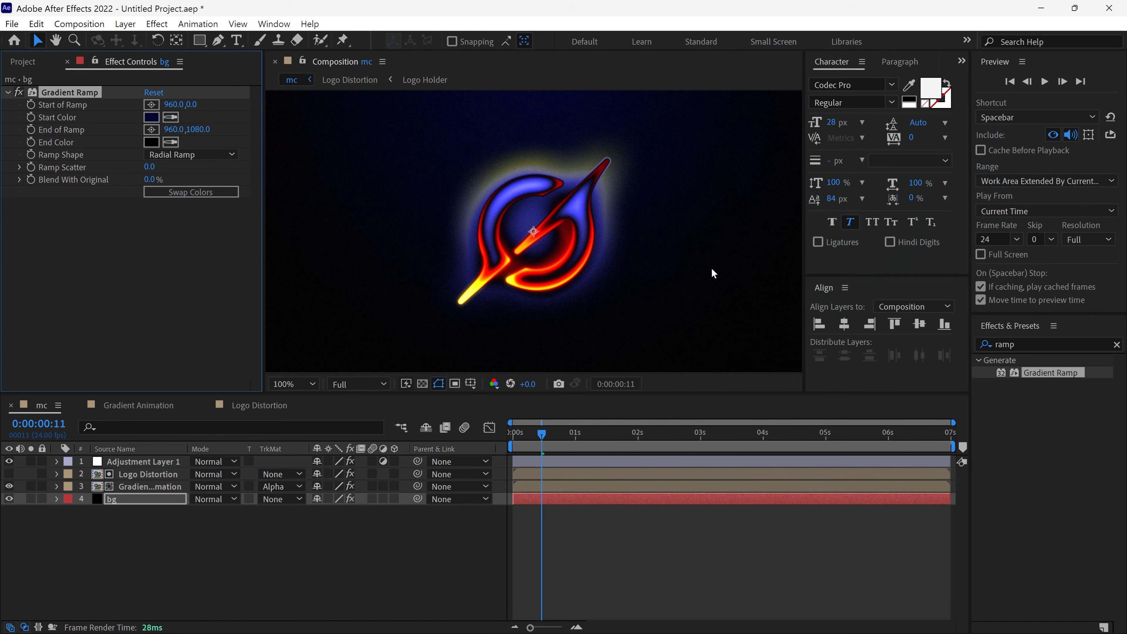
# Reposition the bg layer's ramp, with its start at 680, 960 and its end at 1250, -210
pyautogui.press(',')
pyautogui.press(',')
pyautogui.moveTo(533, 153); pyautogui.dragTo(491, 255)
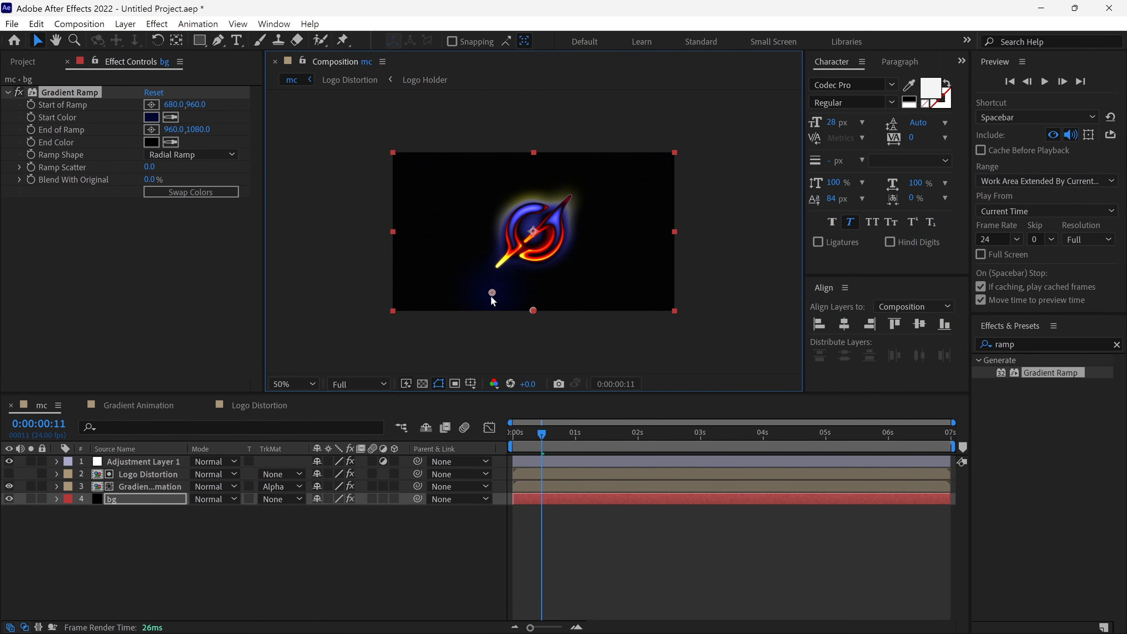
pyautogui.moveTo(575, 122); pyautogui.dragTo(575, 122)
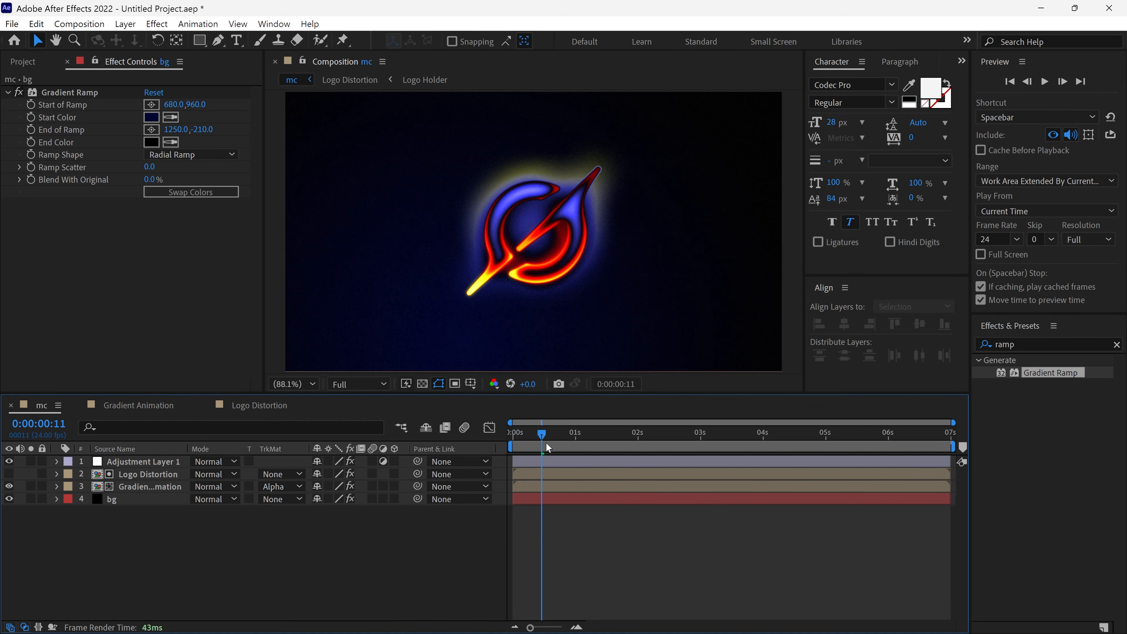
# Preview the mc composition with the dark blue background and stop playback at 0:00:03:18
pyautogui.press('space')
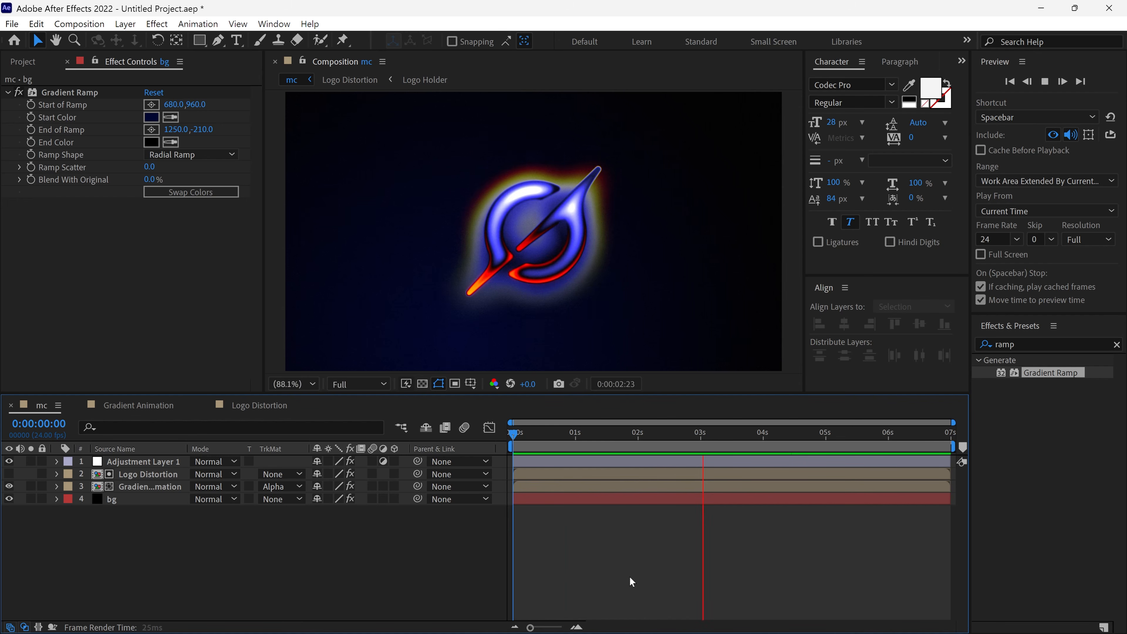
pyautogui.press('space')
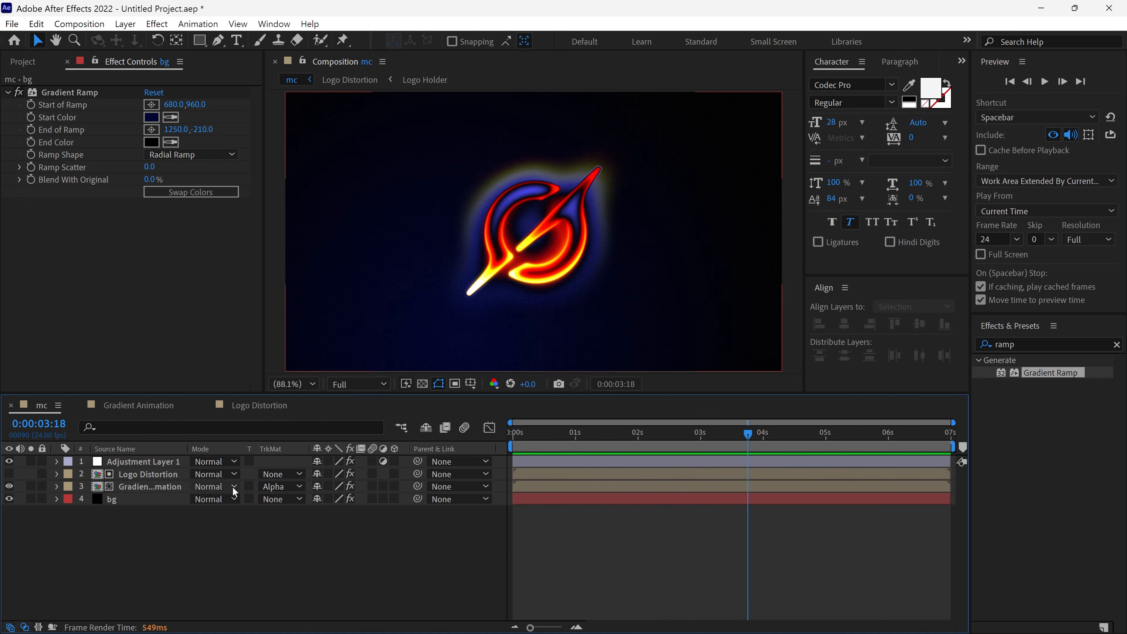
# Open the Logo Holder composition and turn on the transparency grid to show the logo
pyautogui.click(23, 61)
pyautogui.doubleClick(48, 224)
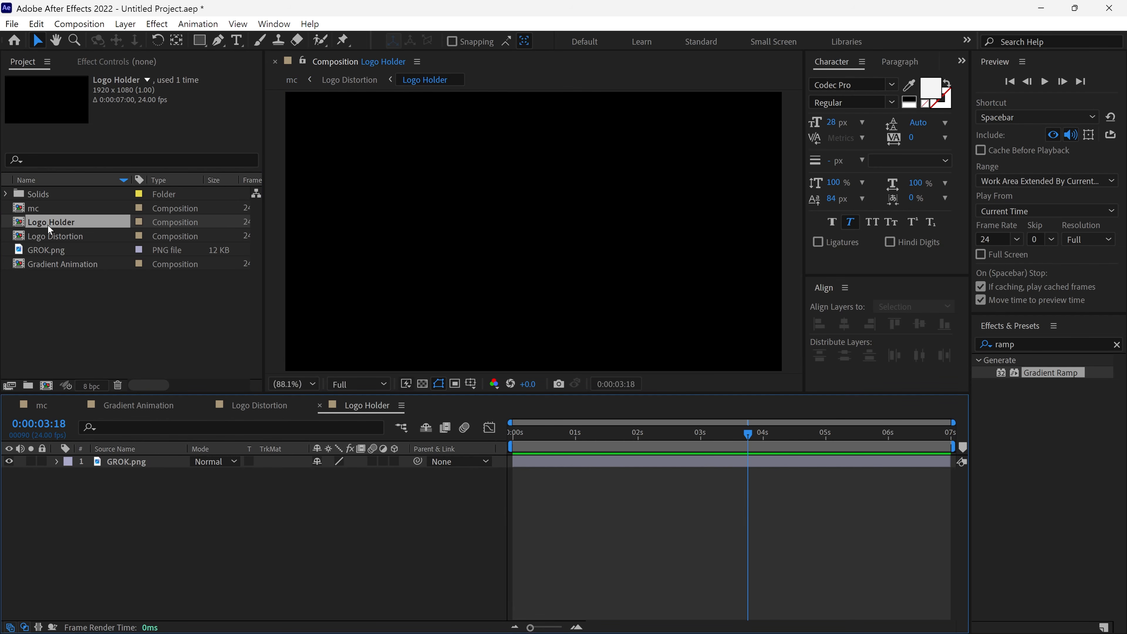
pyautogui.click(424, 384)
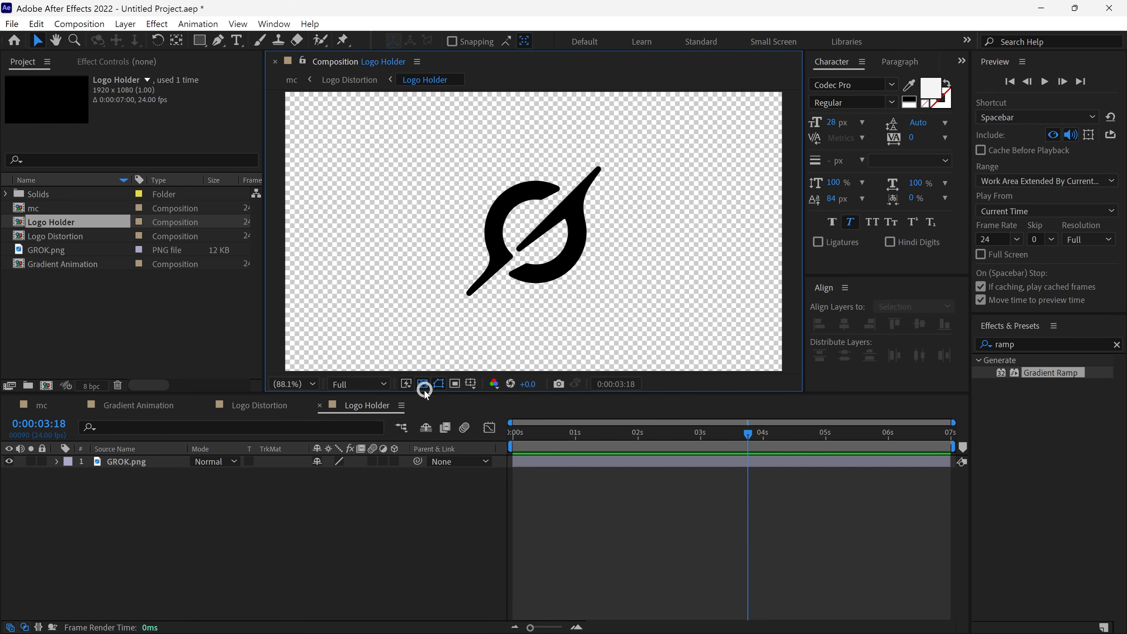
# Import APPLE.png, place it beneath the GROK.png layer in Logo Holder and hide GROK.png
pyautogui.doubleClick(113, 319)
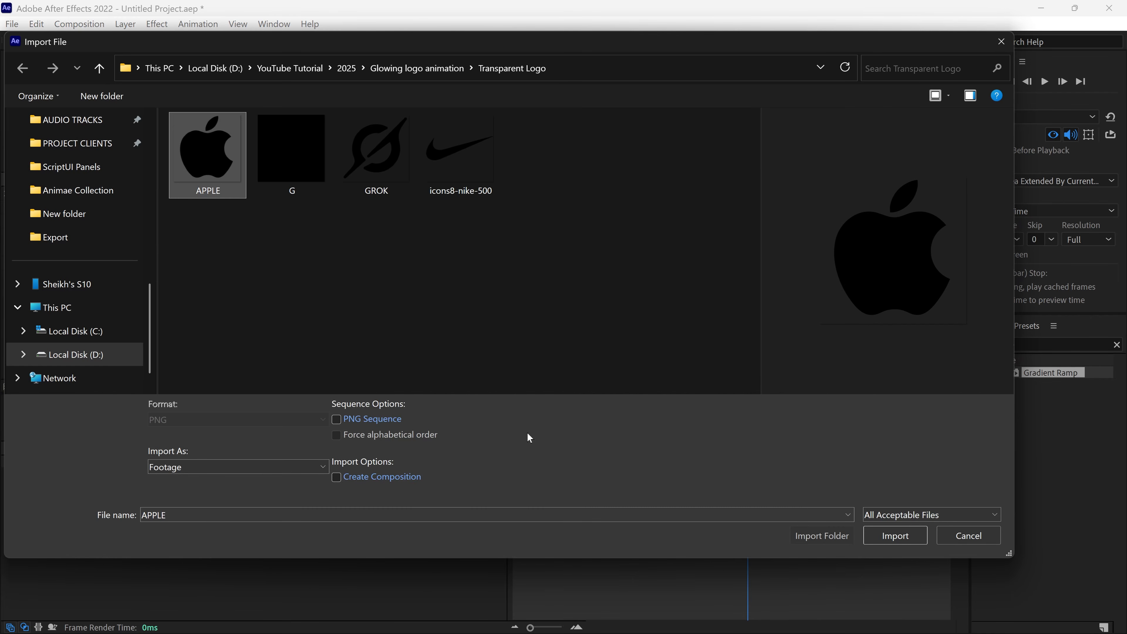
pyautogui.click(895, 536)
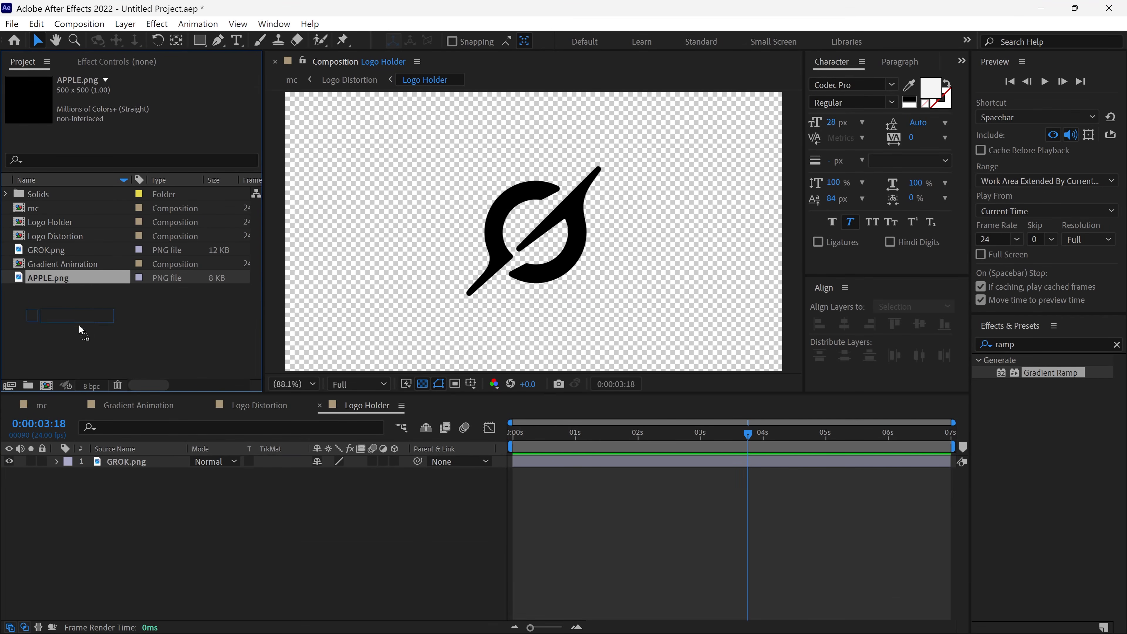
pyautogui.moveTo(79, 325); pyautogui.dragTo(93, 471)
pyautogui.click(9, 462)
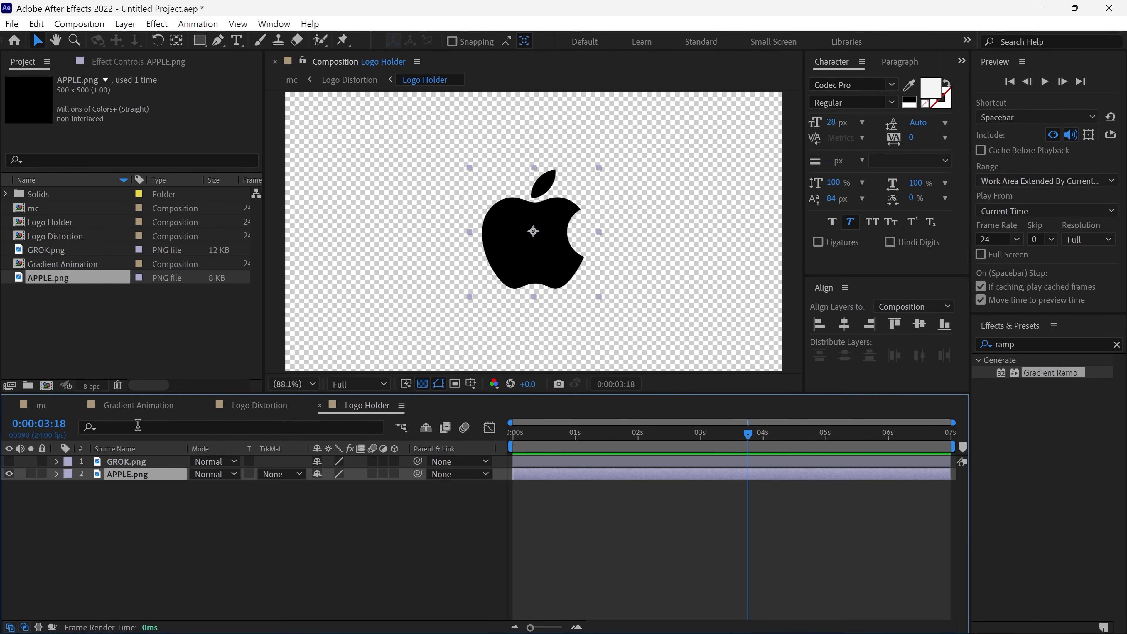
# Return to the mc composition and preview the animation with the Apple logo from 0:00:00:00
pyautogui.click(49, 409)
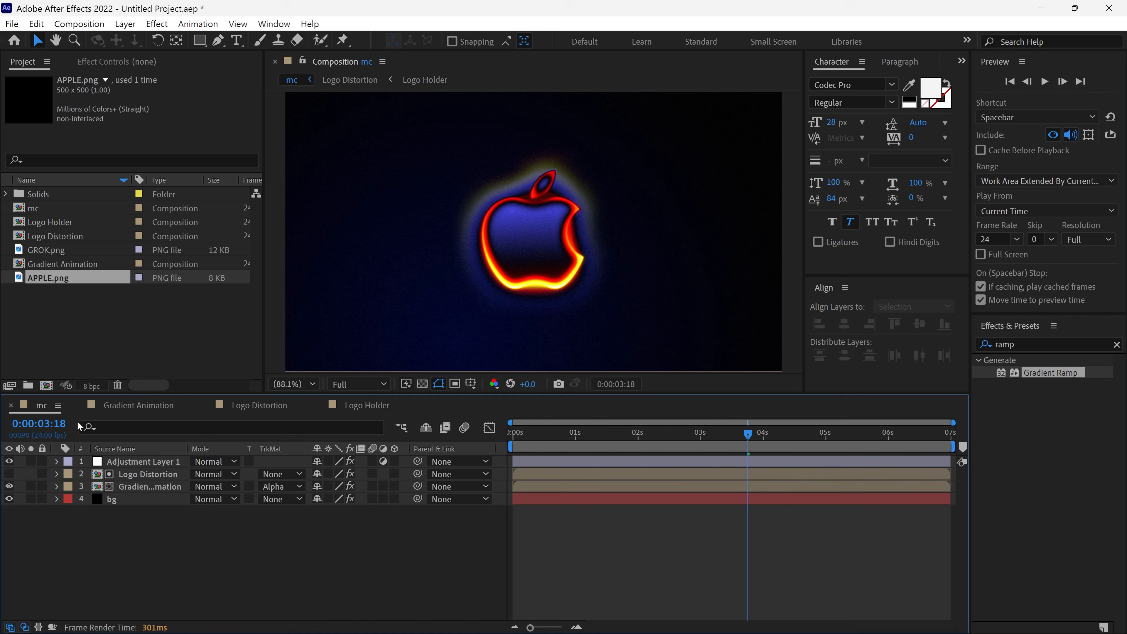
pyautogui.moveTo(748, 434); pyautogui.dragTo(473, 461)
pyautogui.press('space')
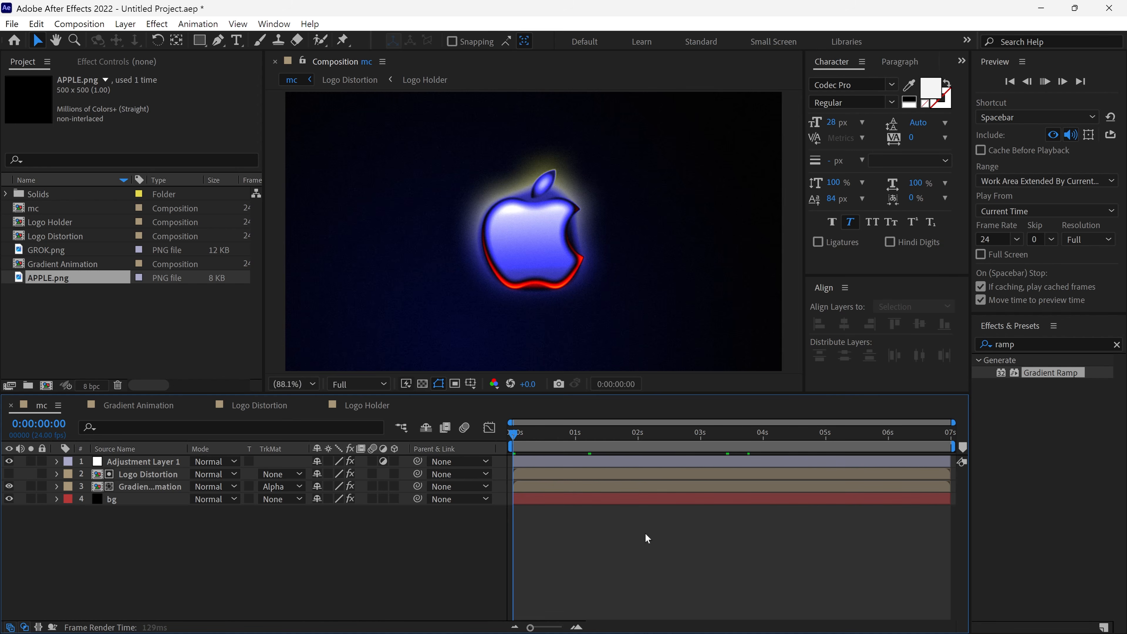